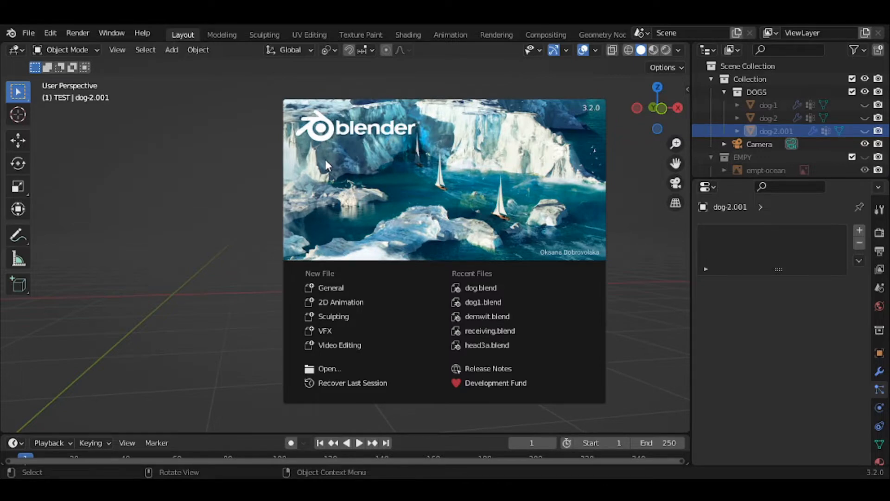
Dismiss the splash screen, unhide the EMPY reference image collection and look at the poodle photo in front orthographic view.
click(182, 278)
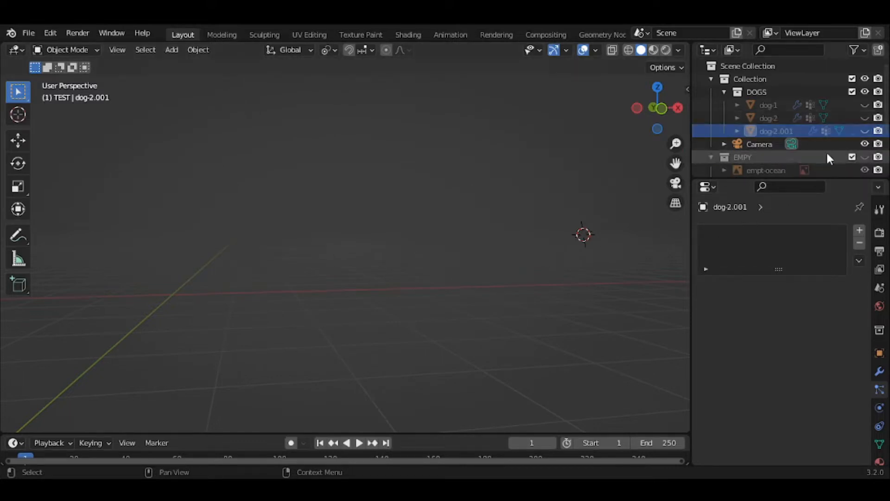
click(866, 158)
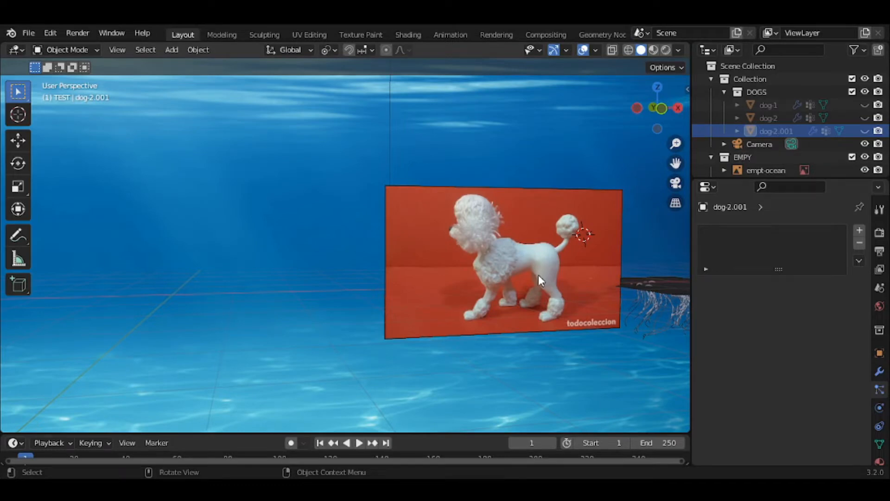
key(grave)
click(436, 279)
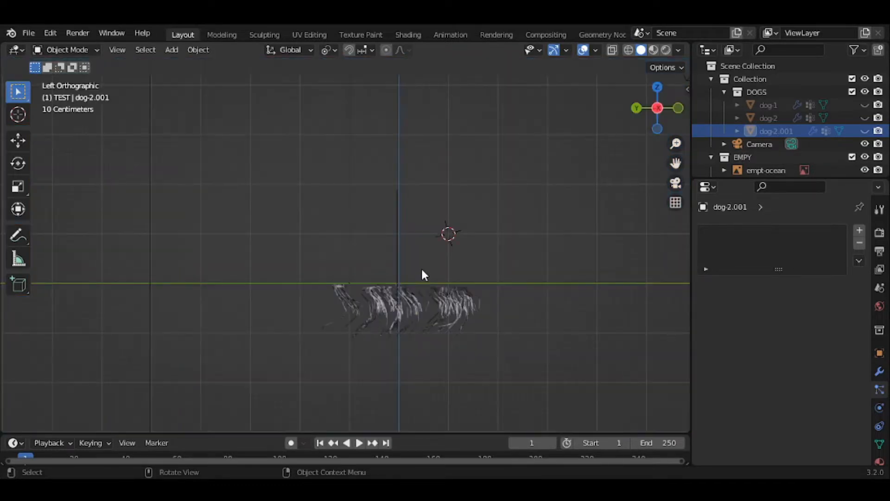
key(grave)
click(359, 235)
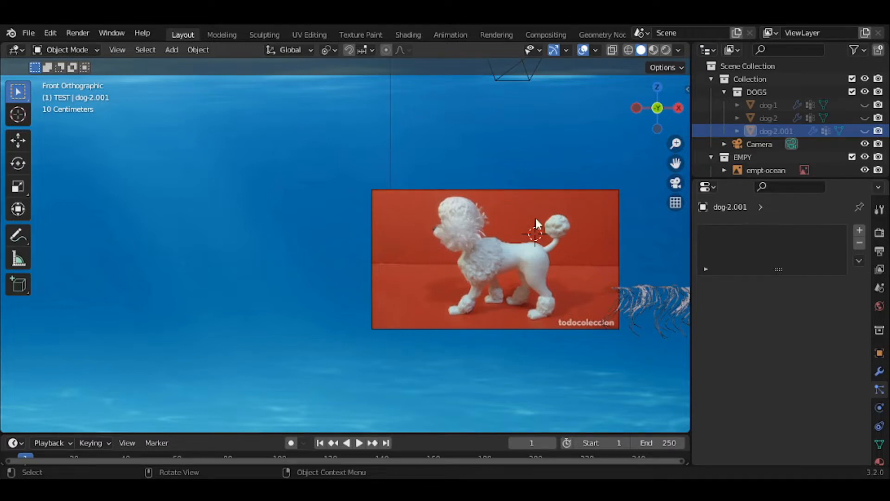
Unhide dog-2 and move it about 3.75 m along the X axis onto the poodle reference photo.
click(865, 118)
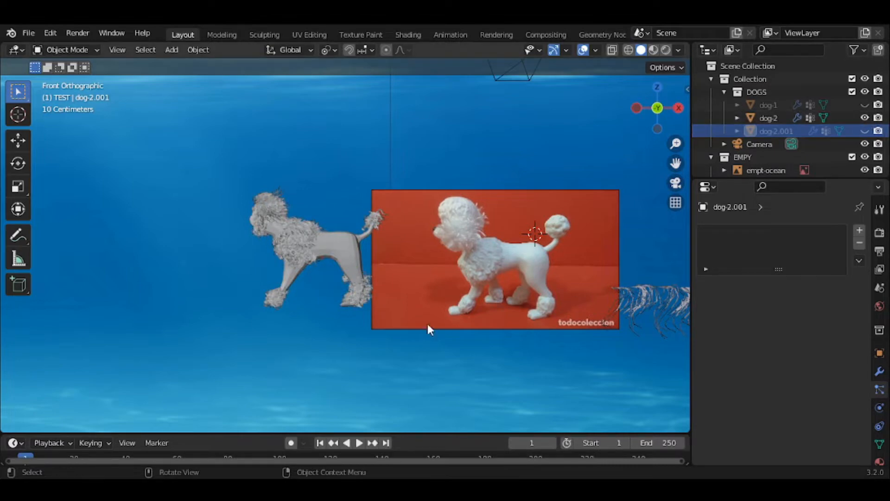
scroll(397, 321, up, 2)
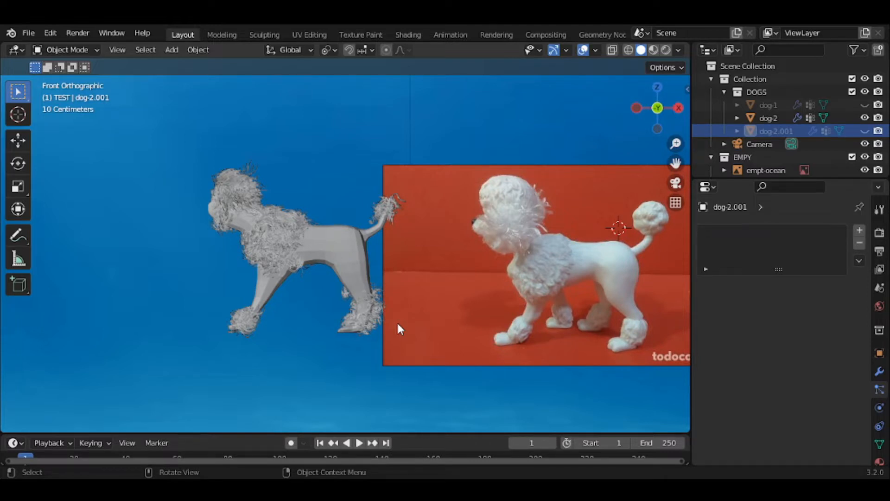
click(341, 262)
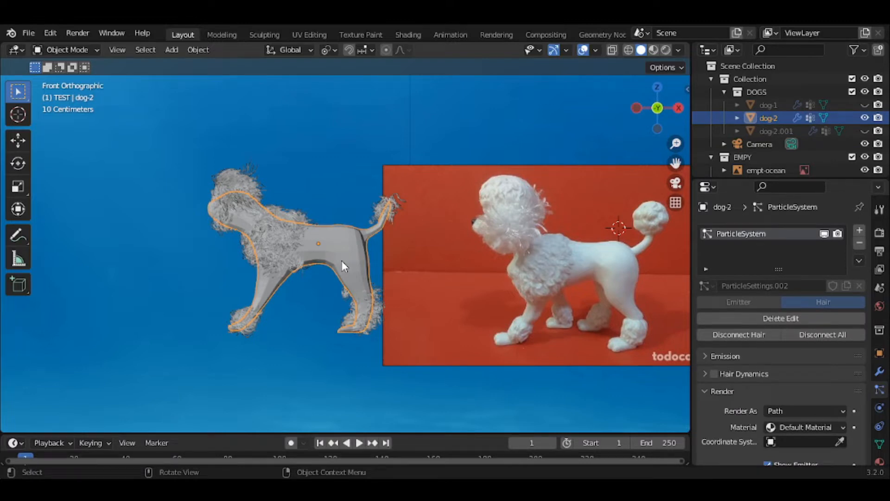
key(g)
key(x)
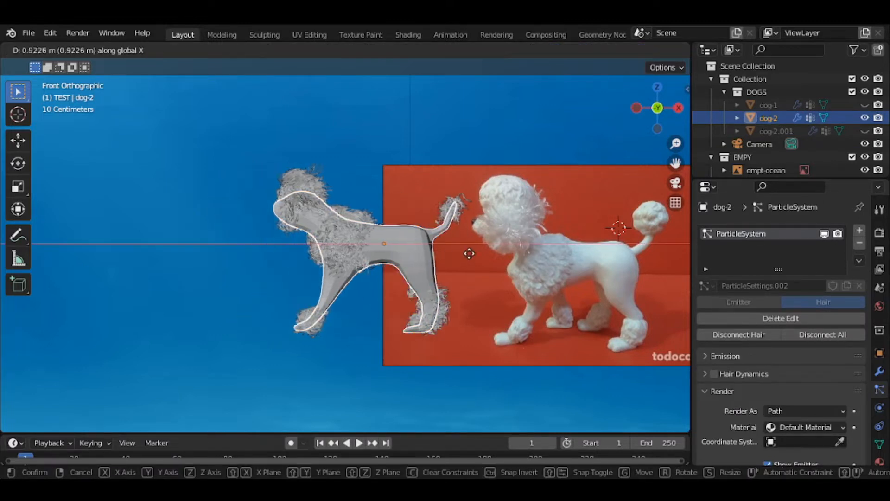
click(572, 256)
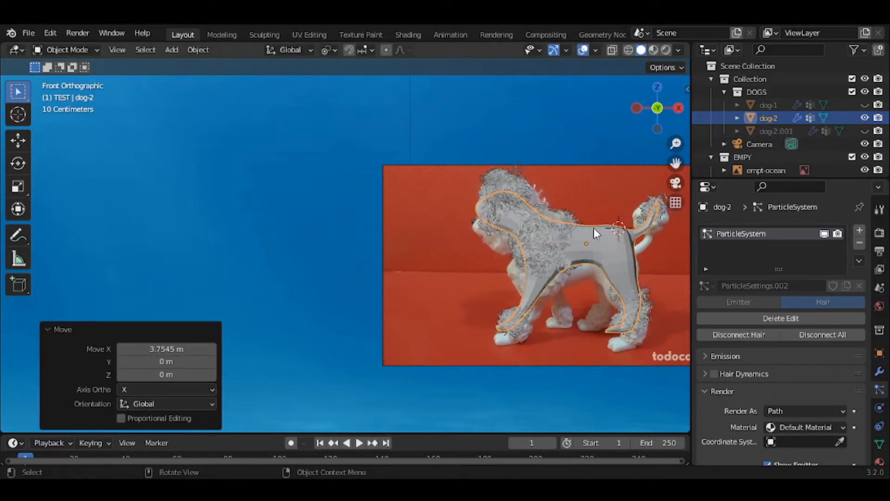
Move dog-2 about 4.51 m in the negative X direction, clear of the poodle reference photo.
key(g)
key(x)
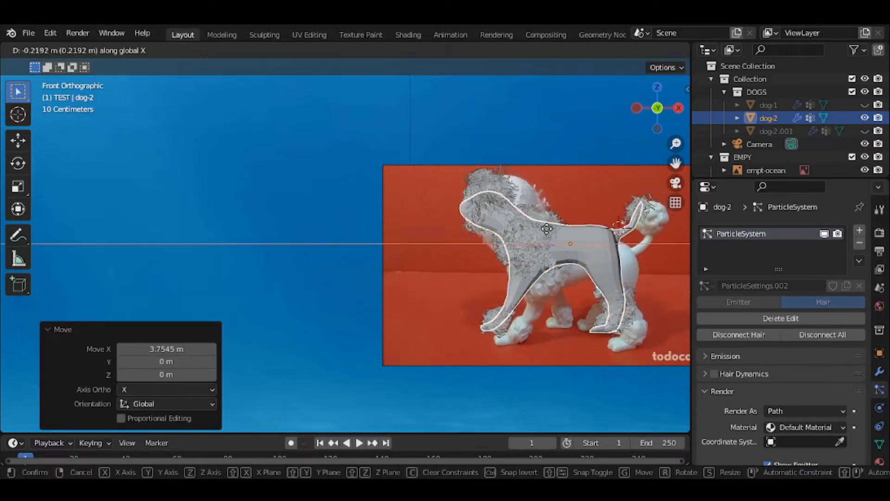
click(271, 222)
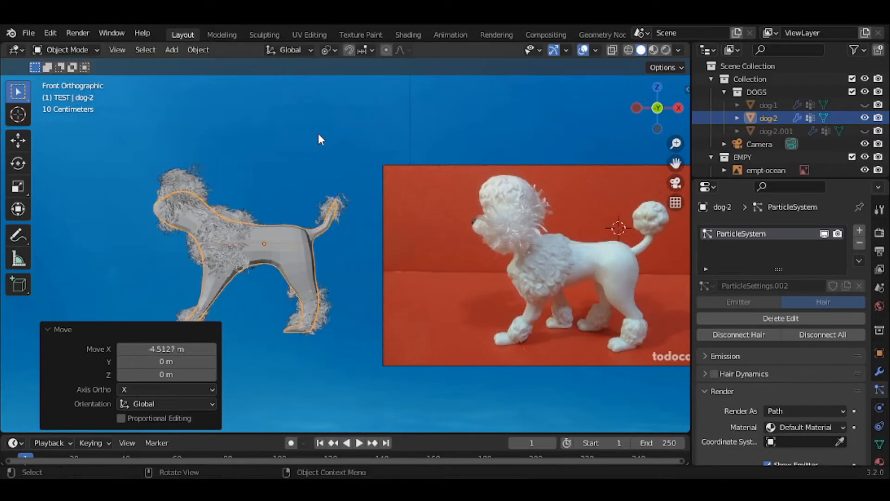
click(319, 139)
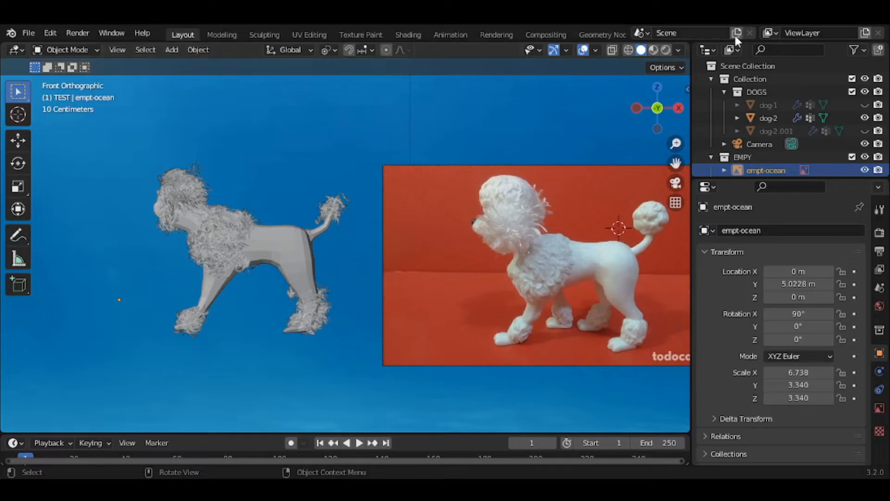
Hide the furry dog-2 and unhide the bare dog-2.001 beside the reference photo.
click(864, 117)
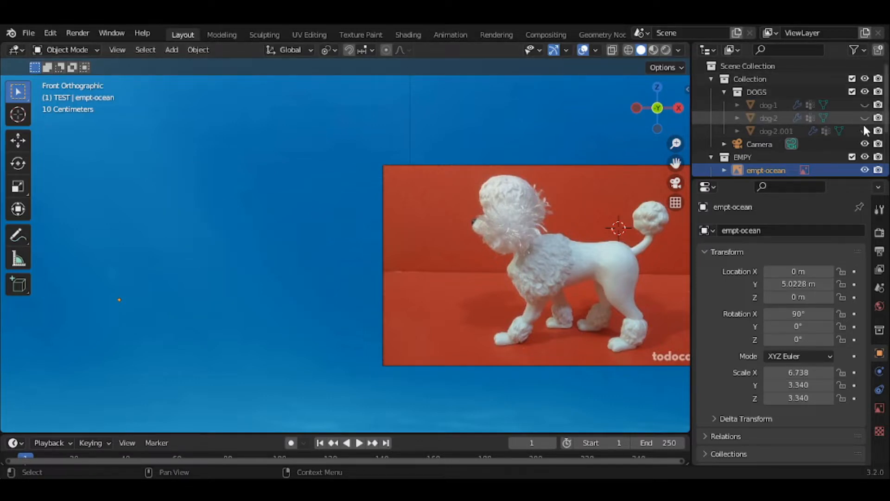
click(864, 131)
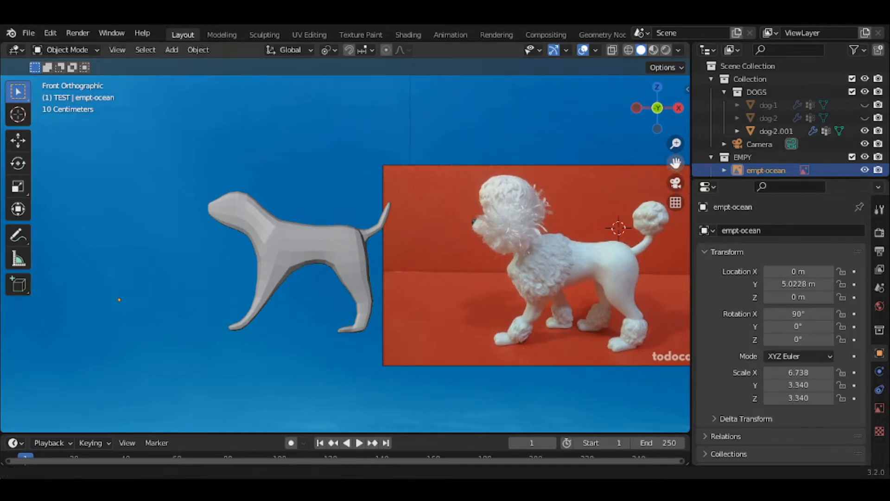
drag(676, 162, 624, 154)
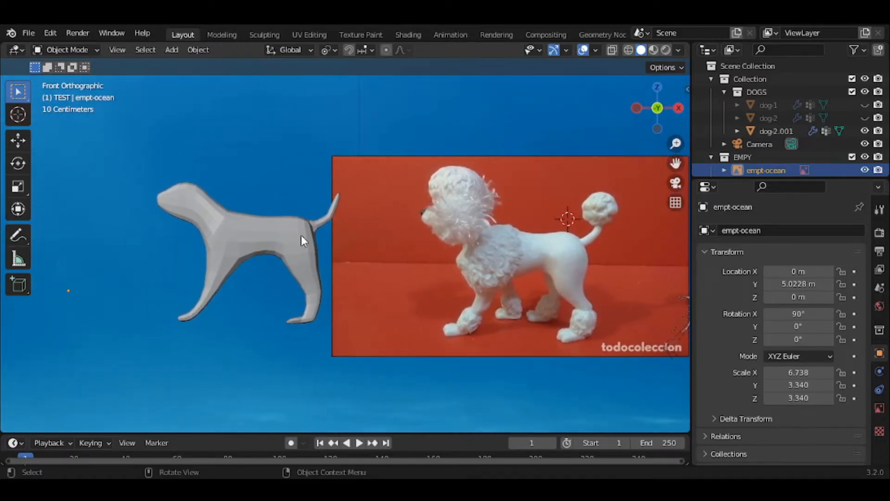
Select dog-2.001 and switch it to Edit Mode.
click(276, 230)
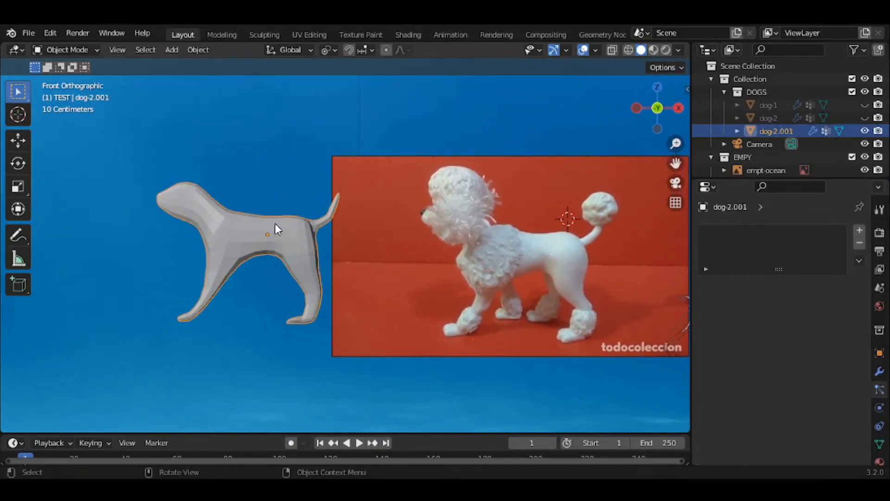
click(56, 50)
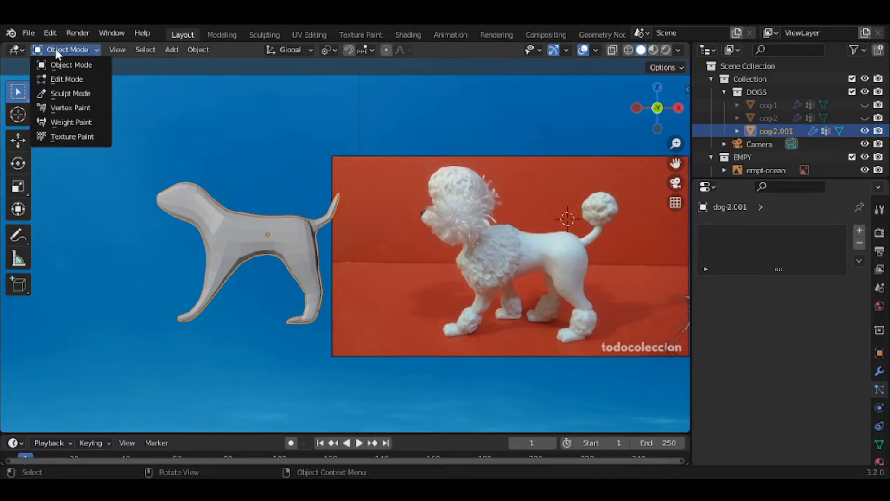
click(55, 78)
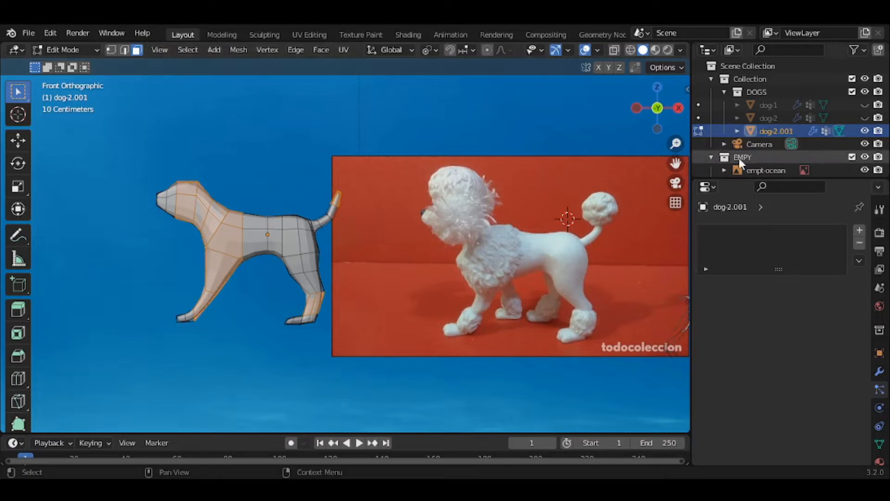
Exclude the EMPY reference collection from the view layer and deselect all faces of the dog mesh.
click(852, 157)
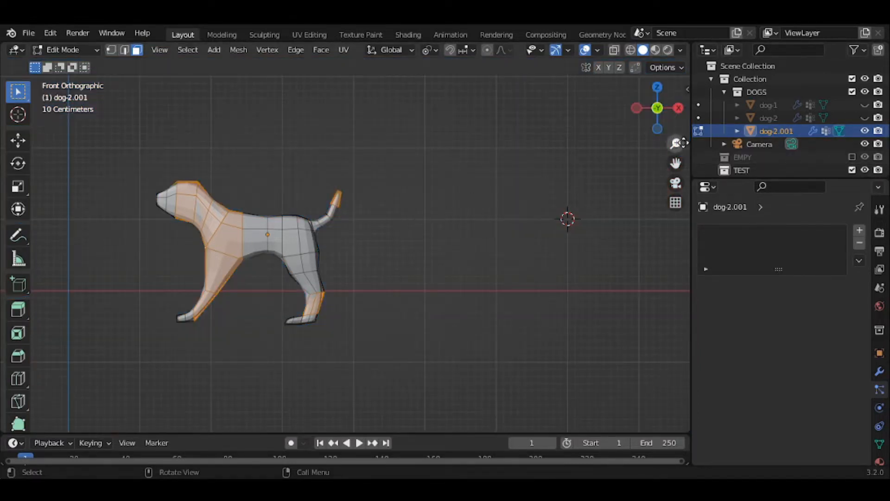
drag(676, 163, 656, 162)
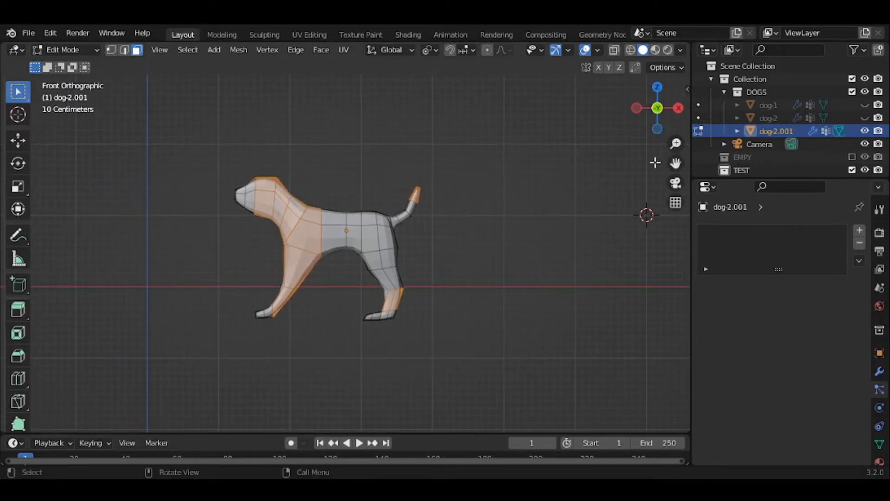
click(466, 203)
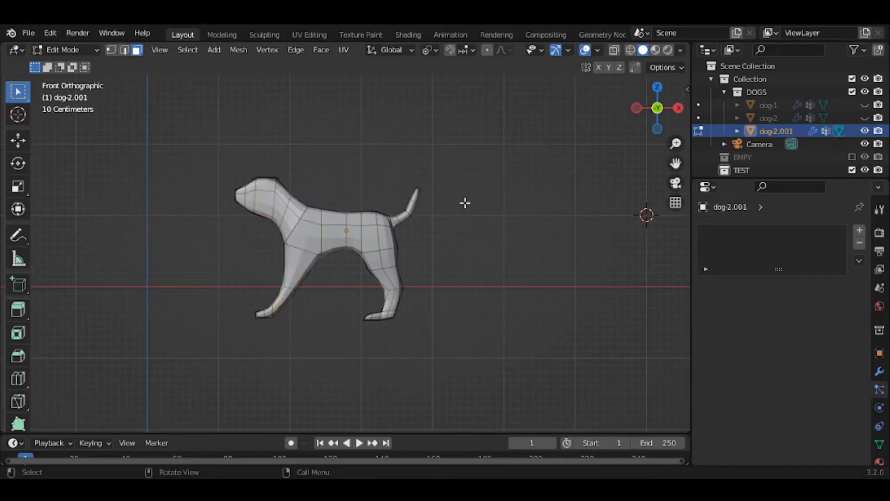
Select the faces of dog-2.001 that belong to the poddle vertex group.
mouse_move(284, 223)
middle_down()
mouse_move(336, 243)
mouse_move(444, 258)
mouse_move(500, 235)
mouse_move(375, 238)
mouse_move(297, 219)
middle_up()
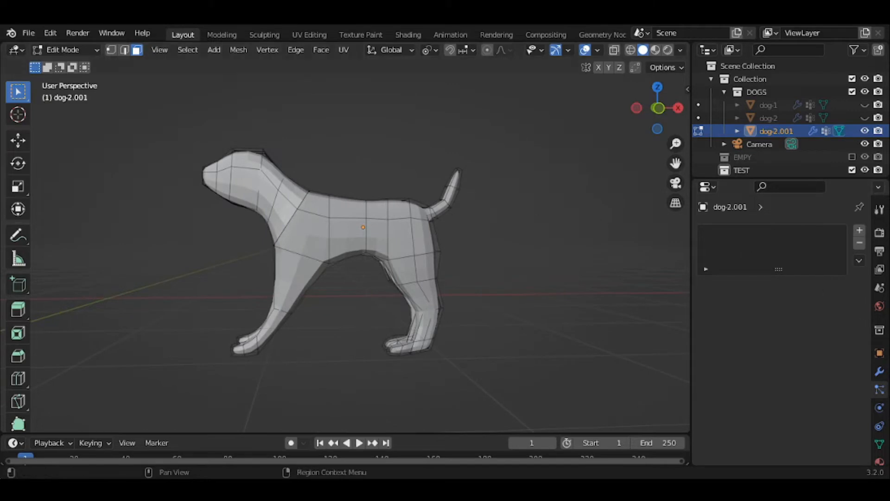
click(879, 445)
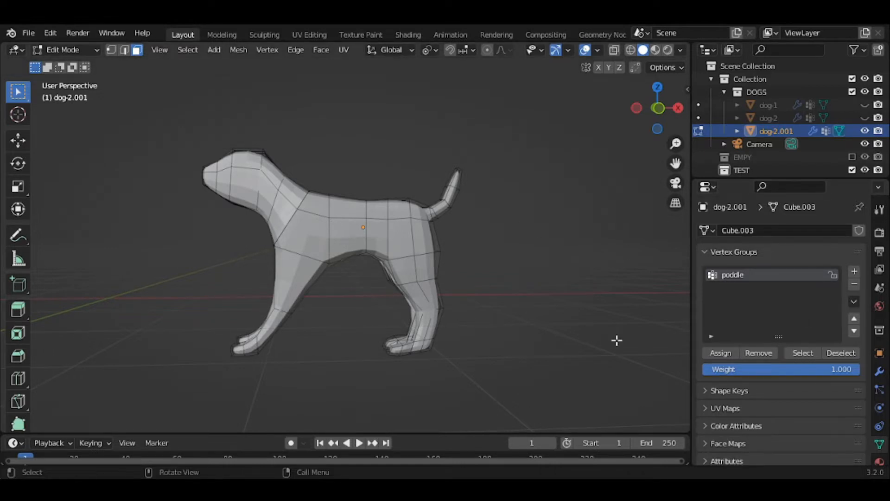
click(803, 352)
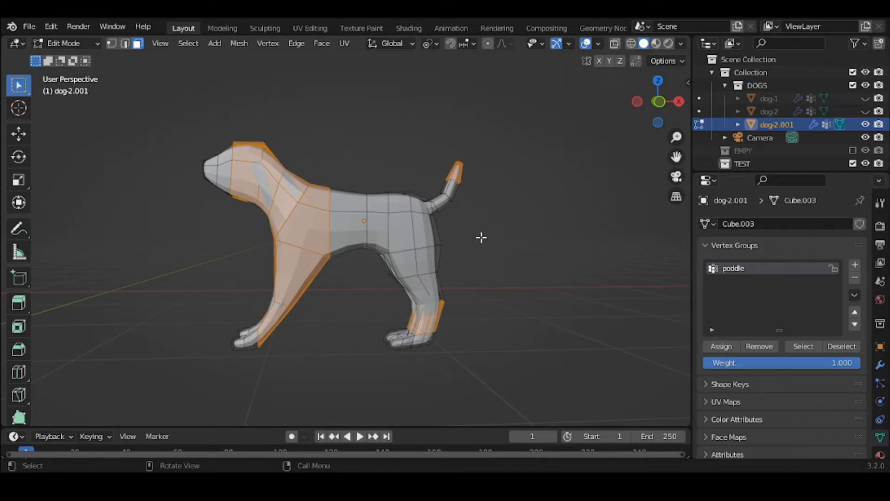
key(a)
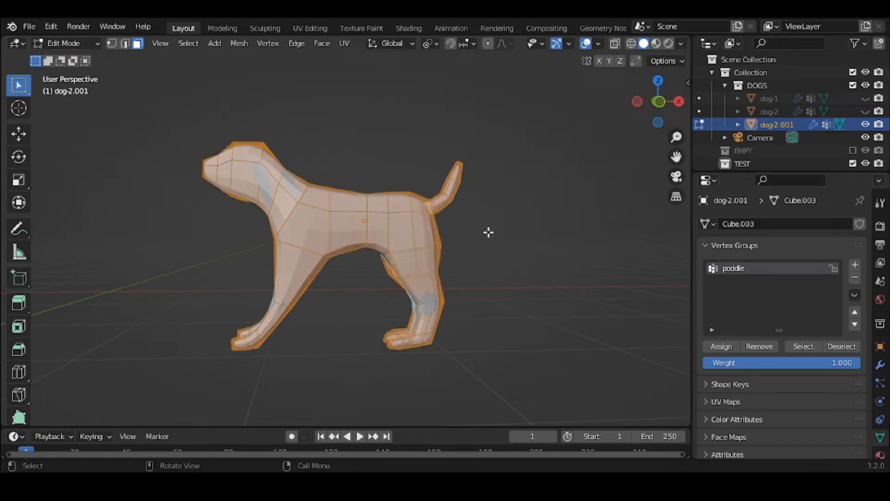
key(s)
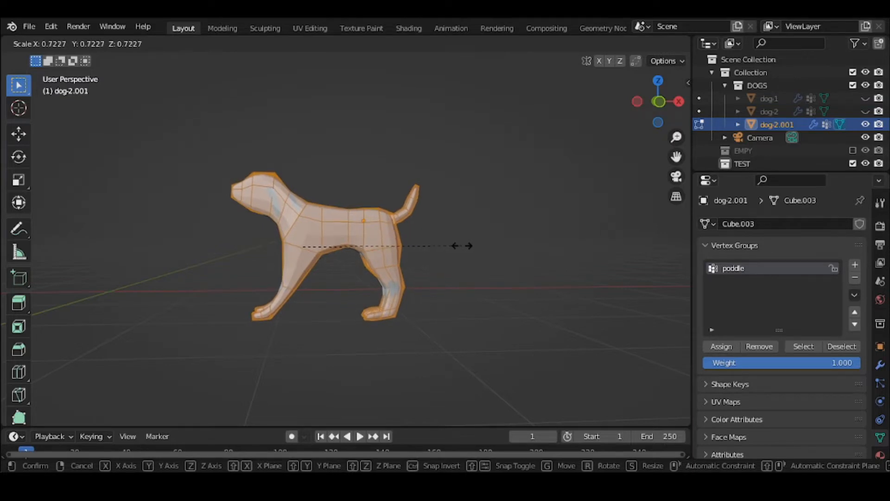
right_click(453, 243)
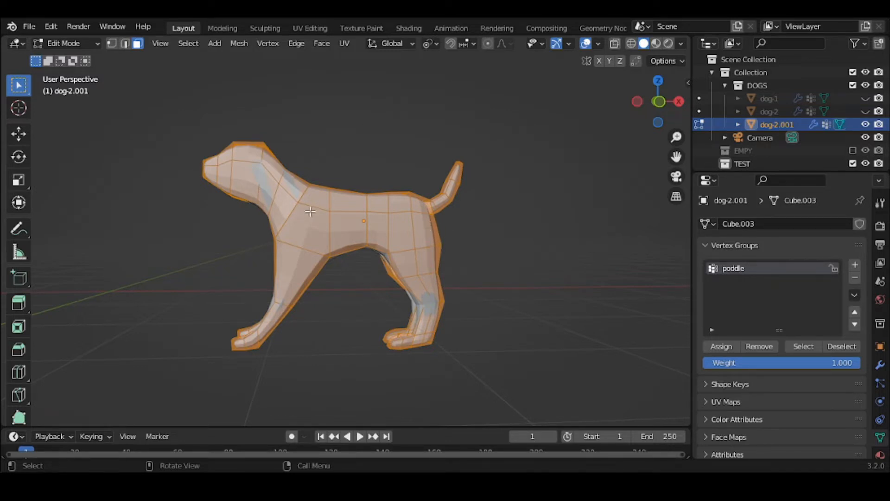
Return dog-2.001 to Object Mode and add a new particle system of type Hair.
click(63, 43)
click(83, 58)
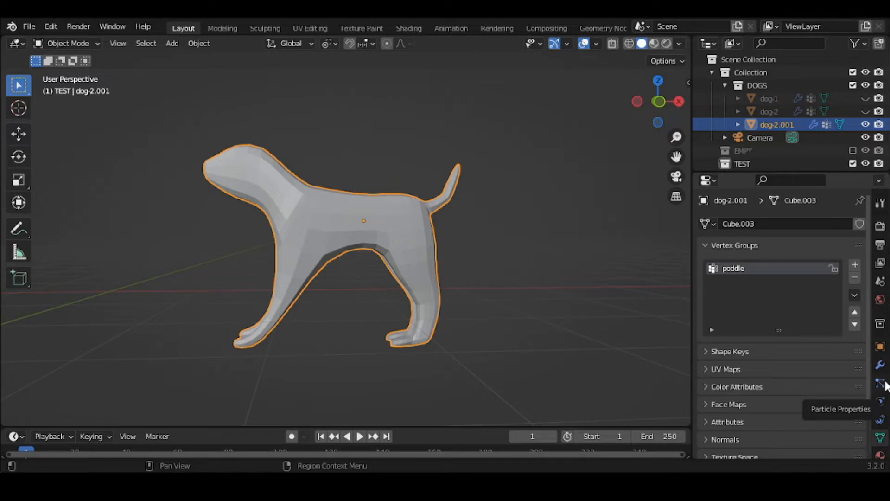
click(883, 384)
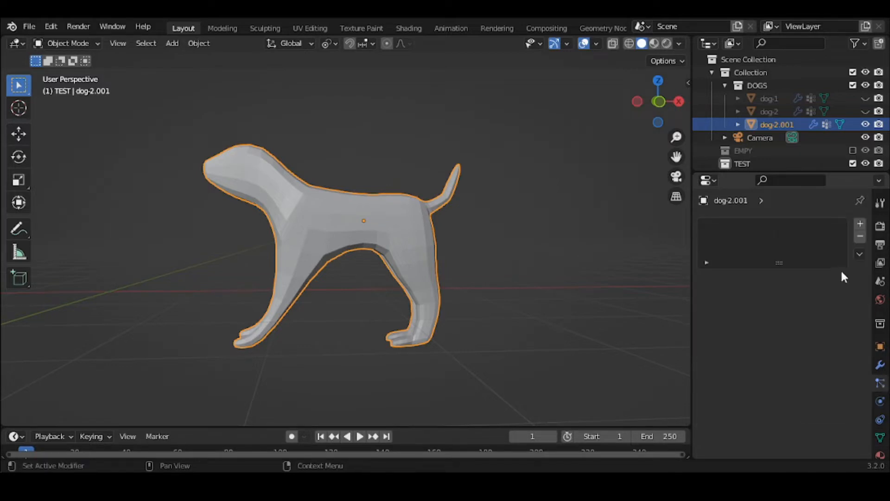
click(860, 225)
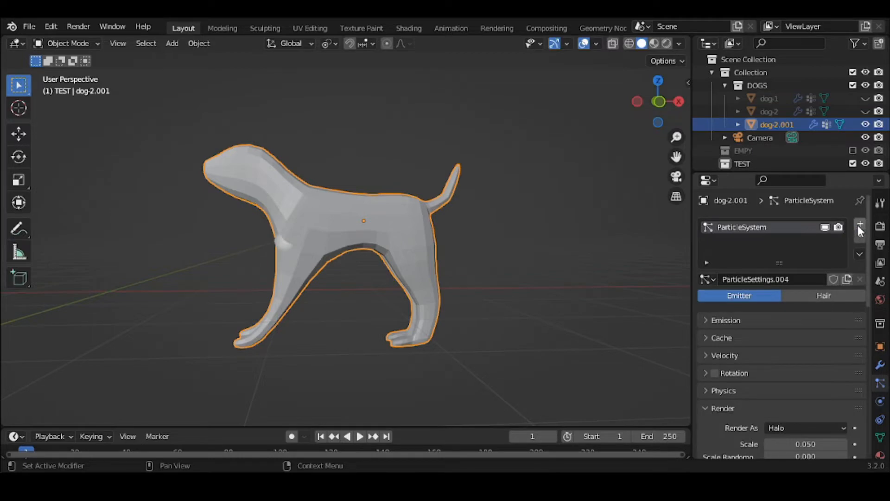
click(825, 296)
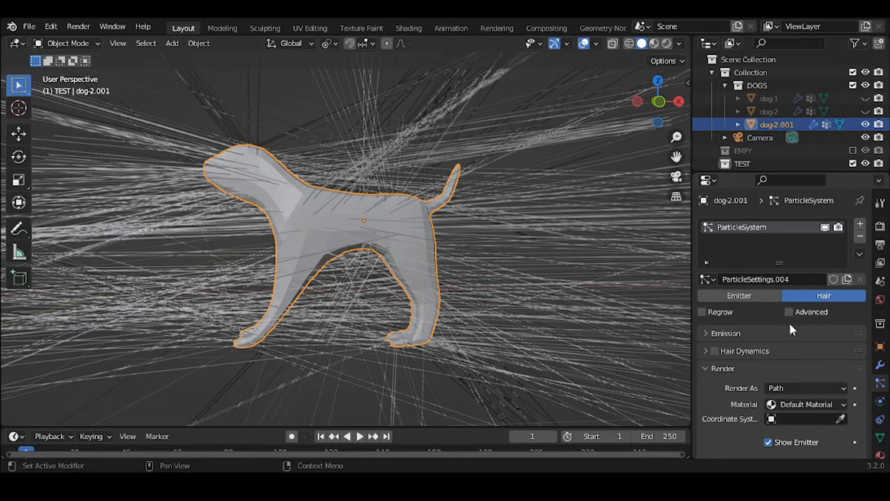
Expand the Emission settings of the dog's hair particle system.
click(775, 334)
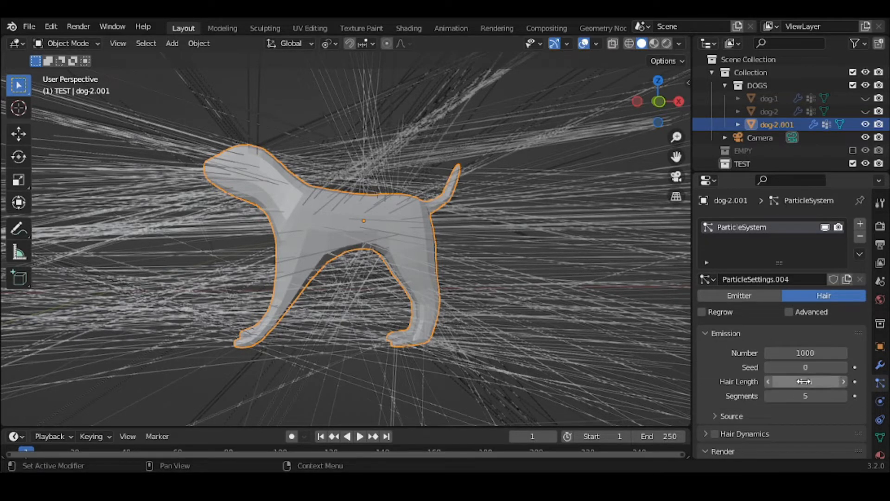
click(805, 381)
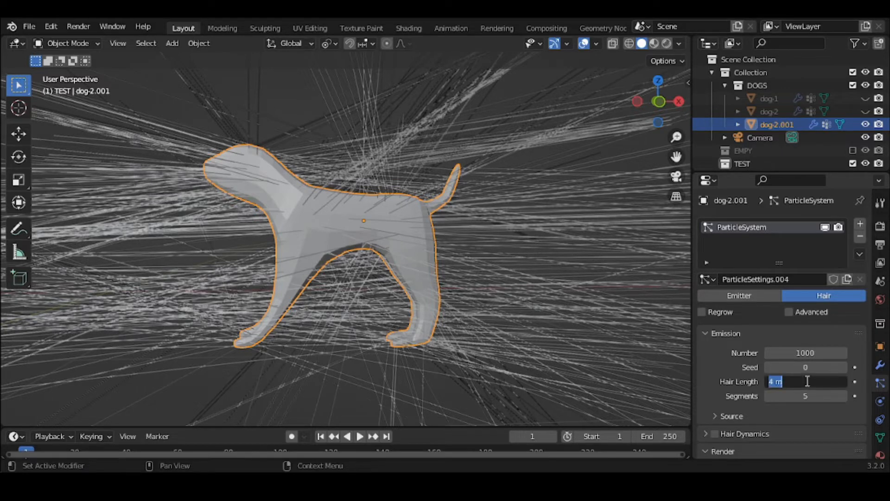
key(BackSpace)
text(.1)
key(BackSpace)
key(BackSpace)
key(Return)
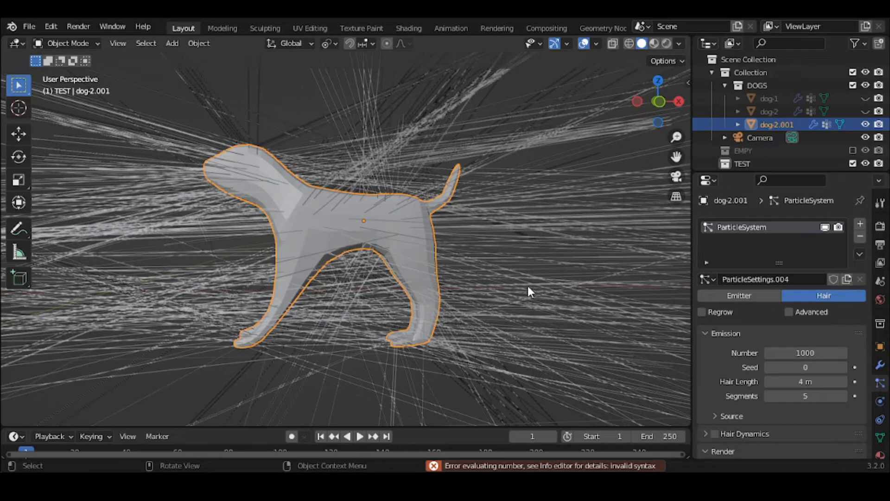
Set the hair length to 0.2 m and collapse the Emission settings.
click(823, 382)
key(BackSpace)
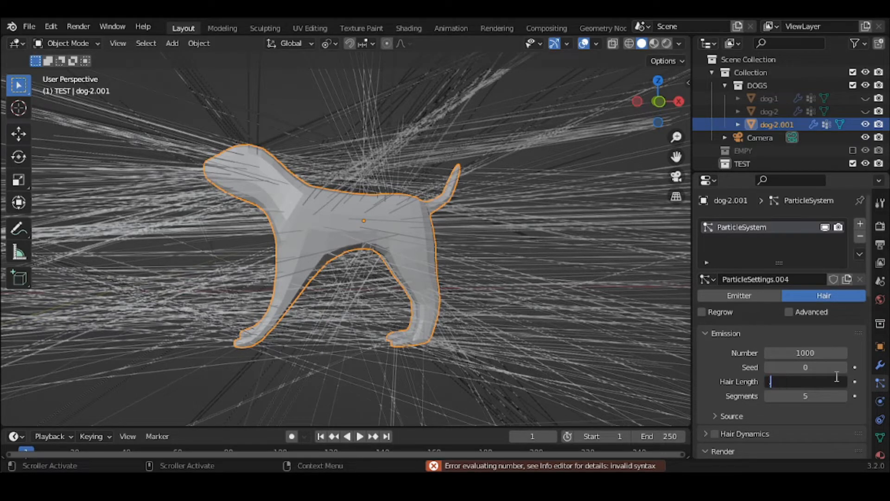
text(0.2)
key(Return)
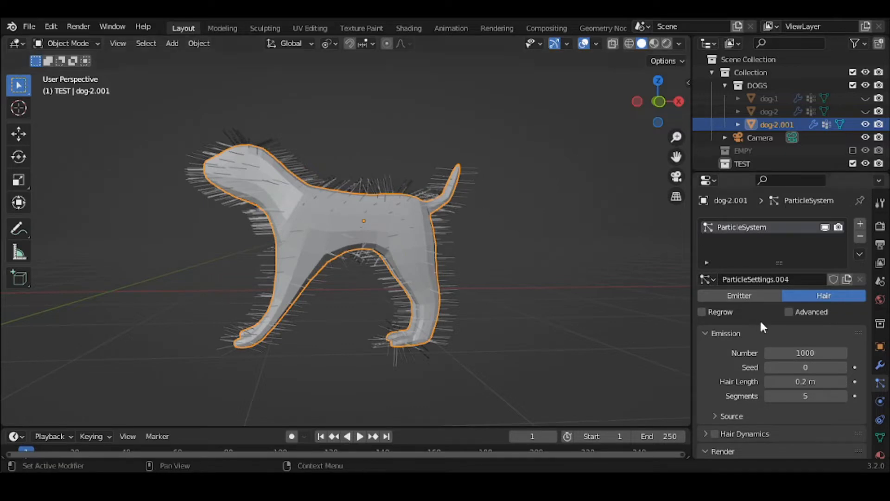
click(730, 328)
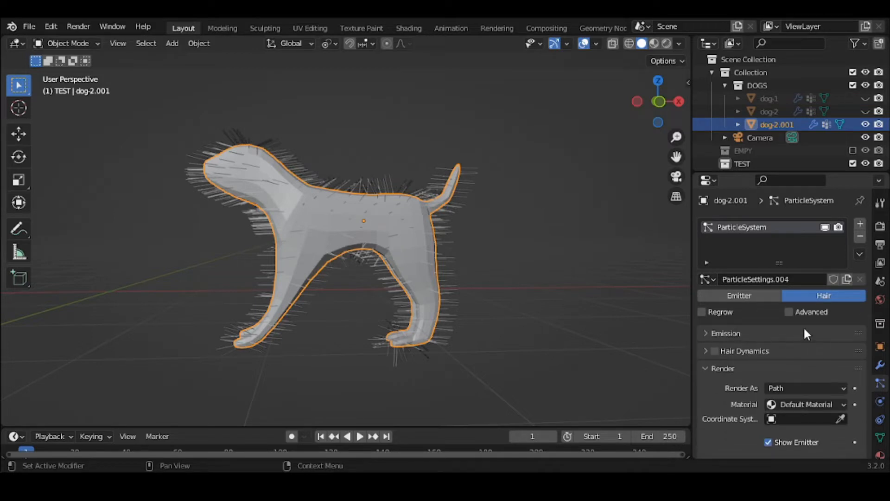
Check the hair's render material choices and include the EMPY reference collection in the view layer again.
scroll(759, 365, down, 3)
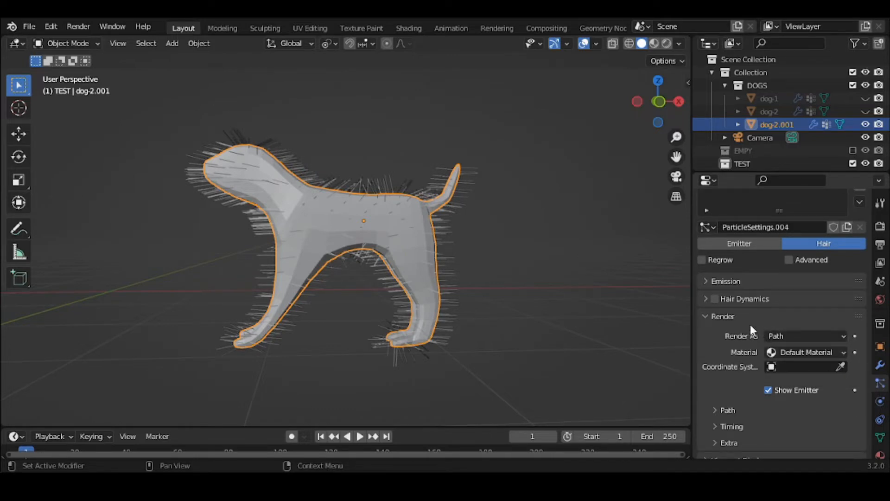
click(802, 354)
click(802, 358)
click(853, 150)
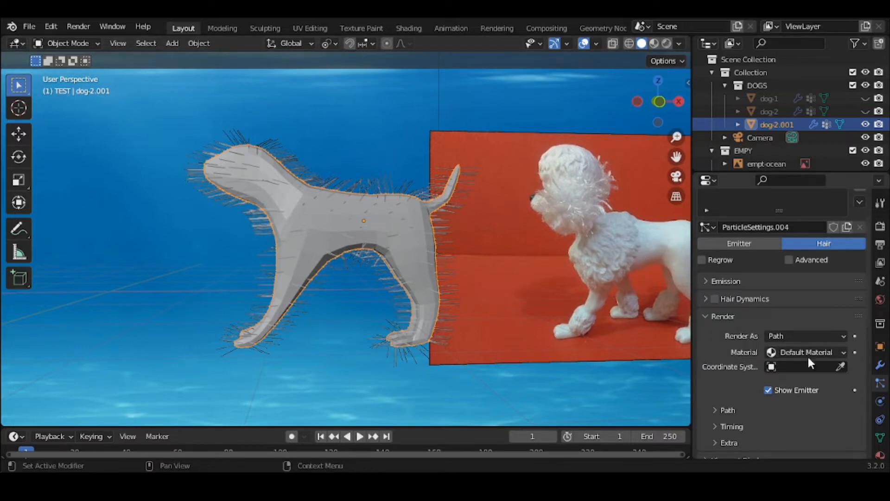
Try 4 Strand Steps in the hair's viewport display, restore them to 2, and look over the Emission settings.
click(728, 316)
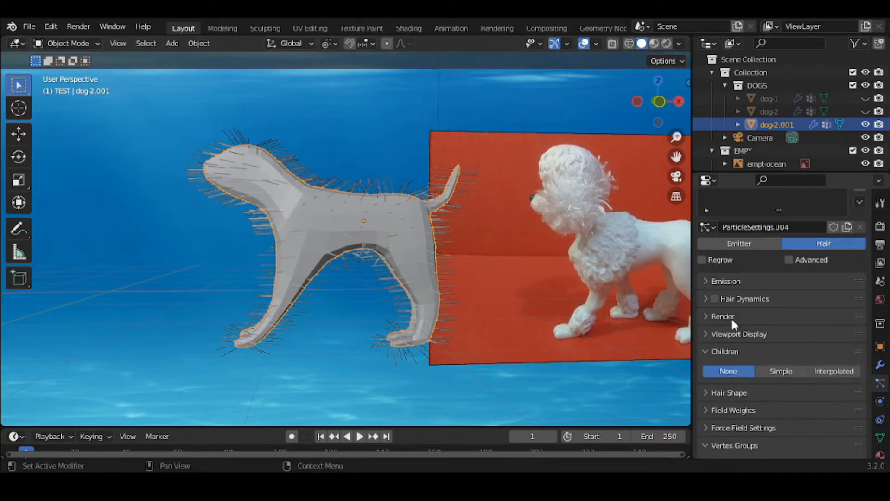
click(739, 334)
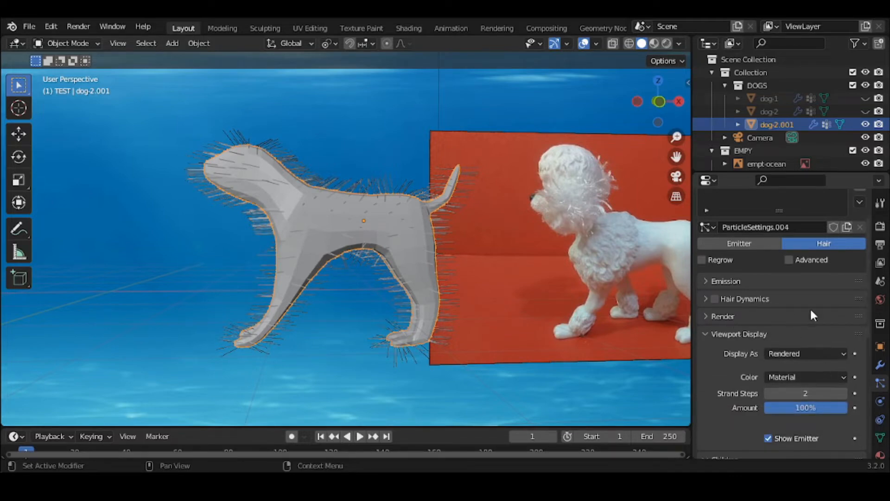
click(802, 278)
click(802, 277)
mouse_move(835, 408)
mouse_down()
mouse_move(765, 408)
mouse_move(847, 408)
mouse_up()
click(844, 392)
click(844, 393)
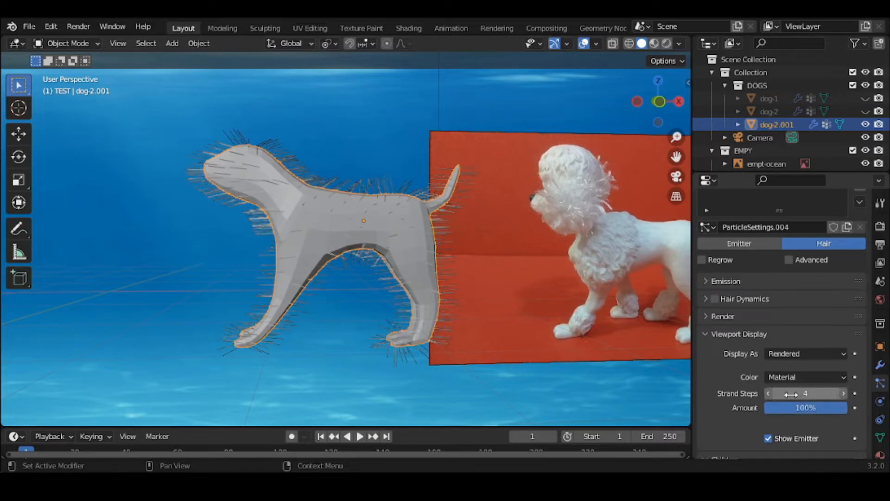
click(768, 393)
click(768, 394)
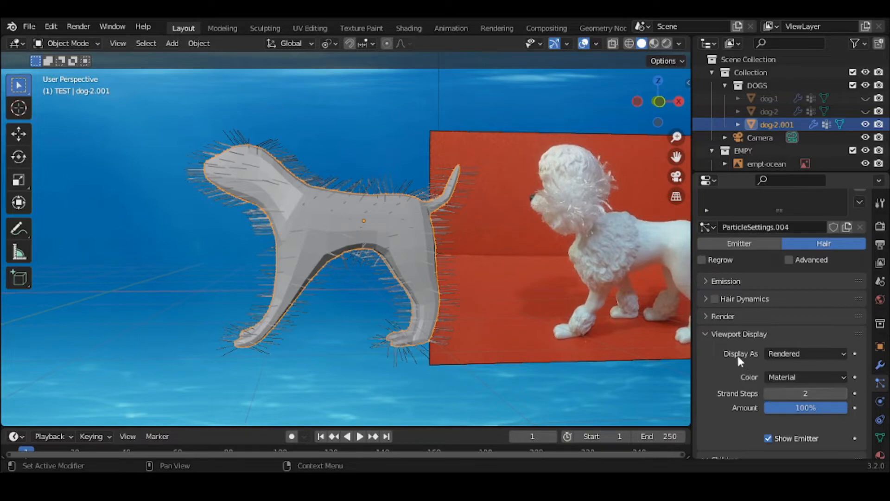
click(735, 334)
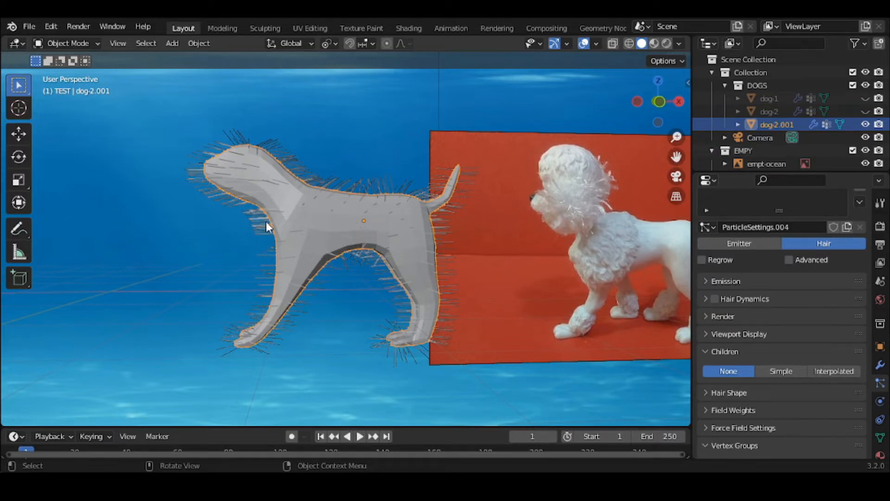
click(750, 283)
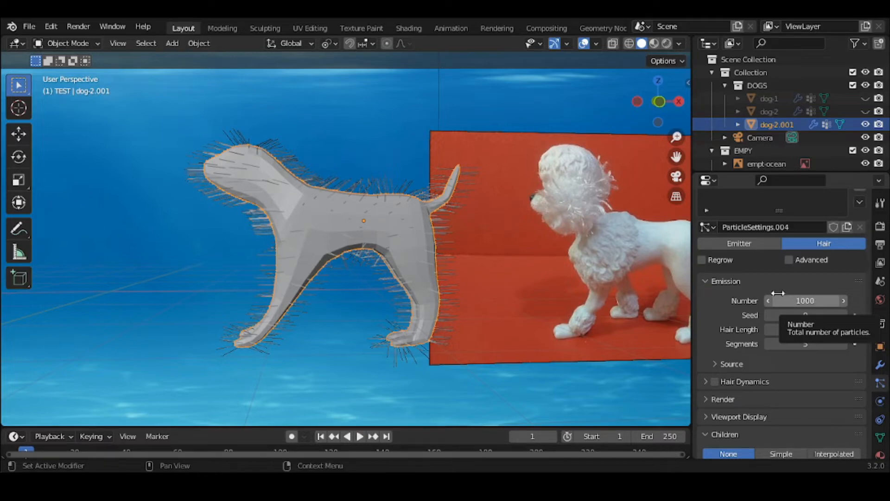
click(734, 282)
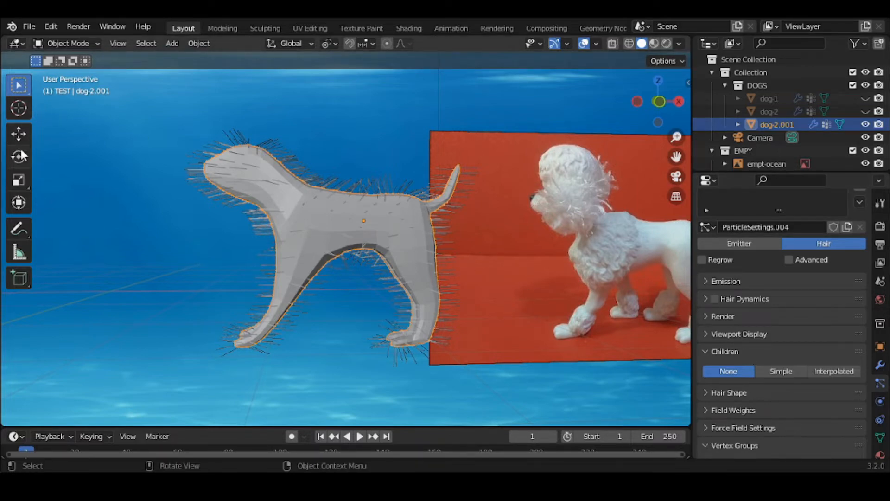
Activate the Annotate tool and set the hair's children type to Simple.
click(27, 227)
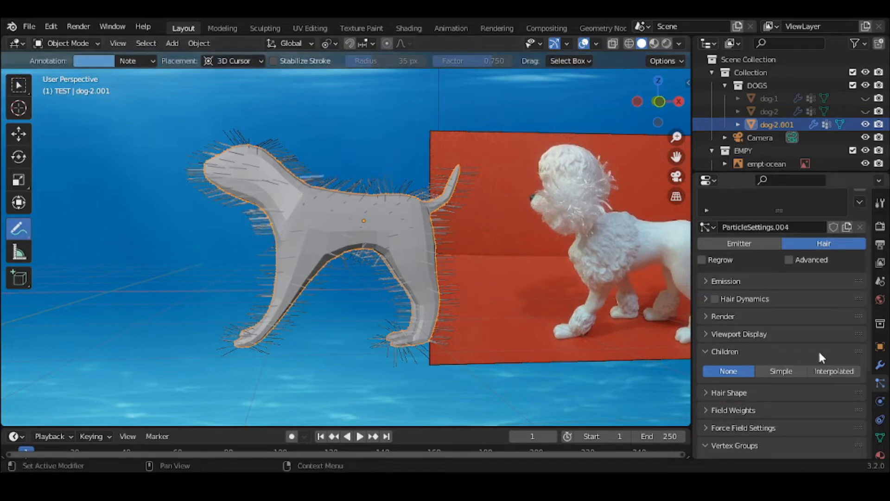
click(789, 368)
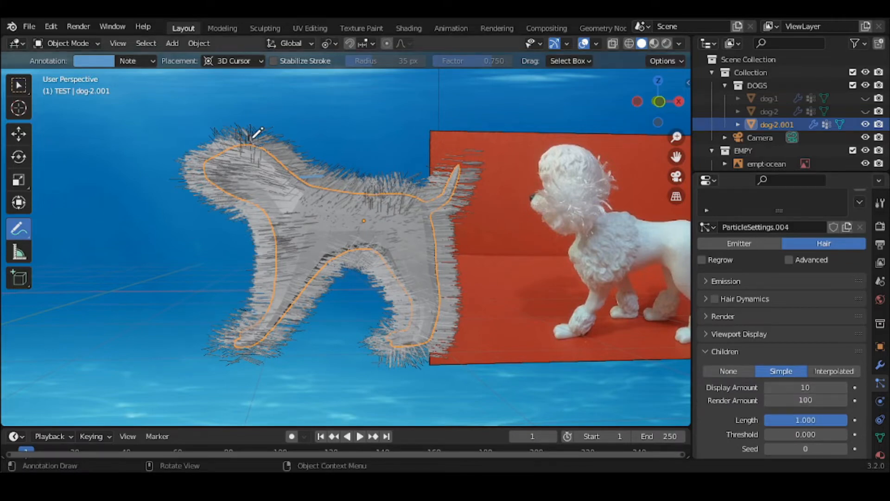
Sketch an annotation stroke rising from the dog's head and change the annotation colour to red.
drag(252, 138, 324, 107)
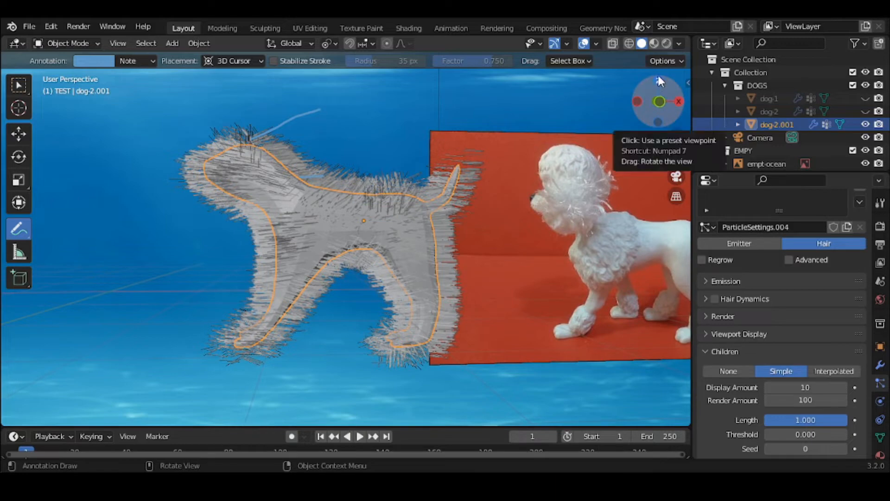
click(674, 85)
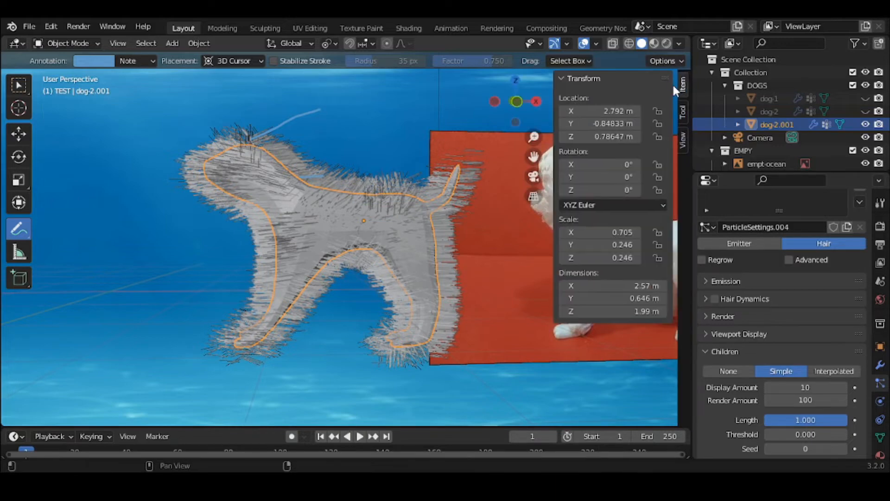
click(686, 110)
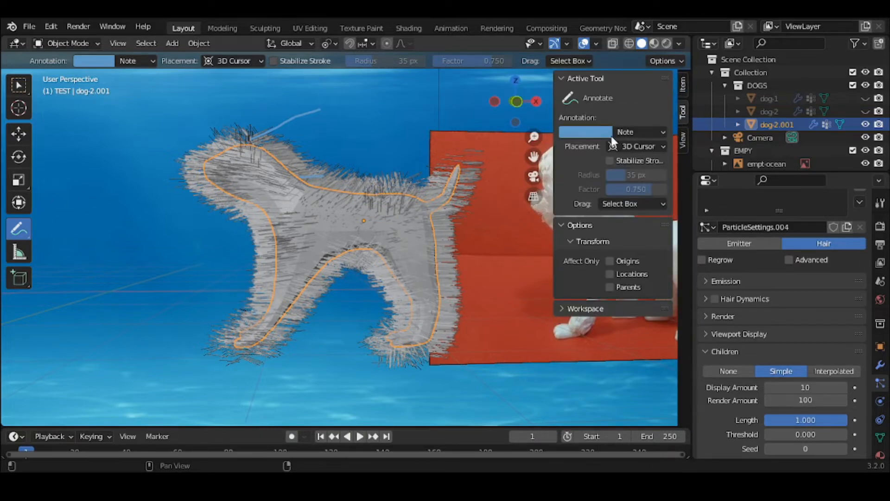
click(585, 129)
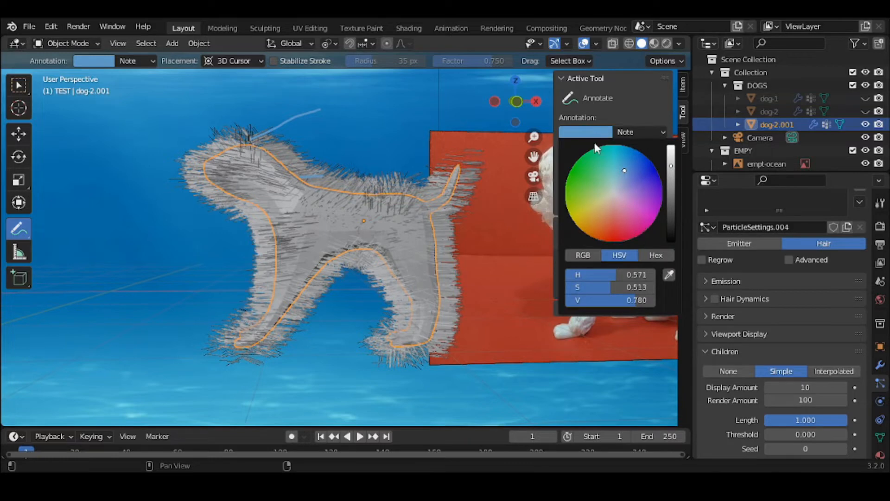
click(616, 238)
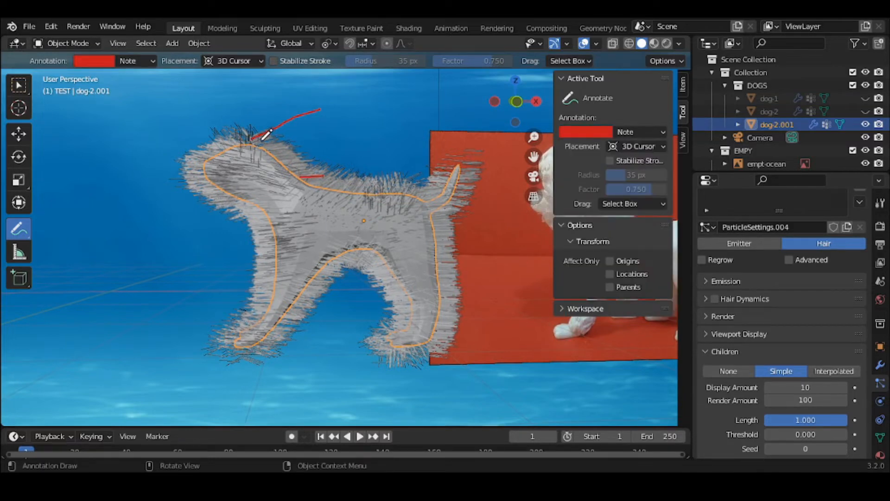
Sketch several red annotation strokes fanning out from the top of the dog's head, and erase all annotations.
mouse_move(254, 137)
mouse_down()
mouse_move(301, 130)
mouse_move(288, 104)
mouse_move(293, 121)
mouse_move(320, 109)
mouse_up()
mouse_move(255, 120)
mouse_down()
mouse_move(297, 107)
mouse_move(283, 100)
mouse_move(333, 97)
mouse_up()
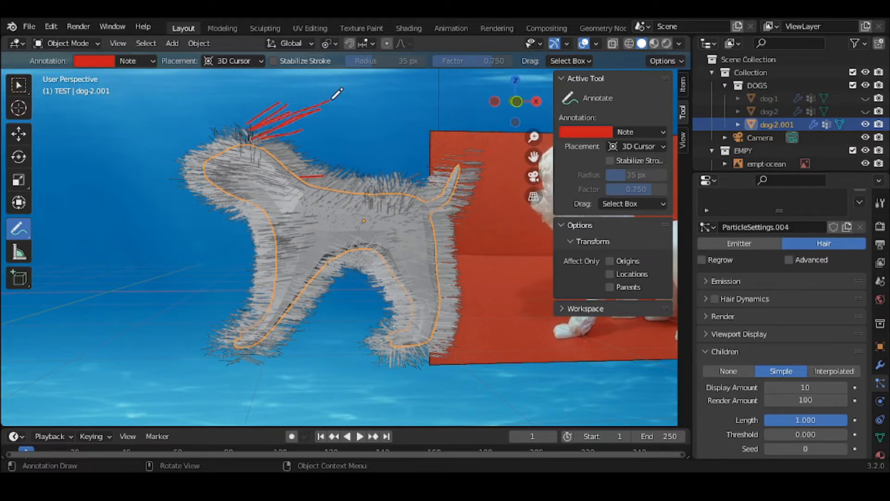
mouse_move(279, 145)
mouse_down()
mouse_move(333, 128)
mouse_move(325, 138)
mouse_up()
mouse_move(302, 131)
ctrl+mouse_down()
mouse_move(289, 149)
mouse_move(318, 188)
mouse_move(351, 115)
mouse_move(292, 145)
mouse_move(236, 144)
mouse_move(280, 104)
mouse_move(256, 117)
ctrl+mouse_up()
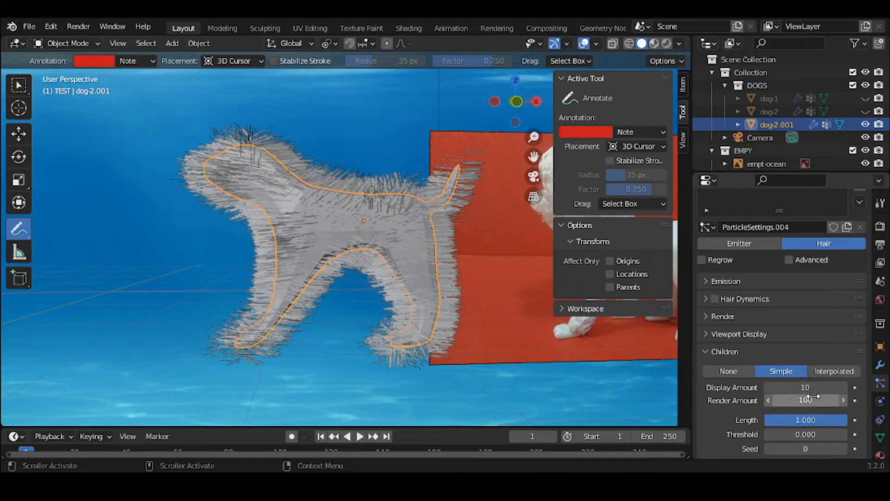
Compare the Interpolated and Simple children types on the dog's fur, ending on Simple.
click(833, 372)
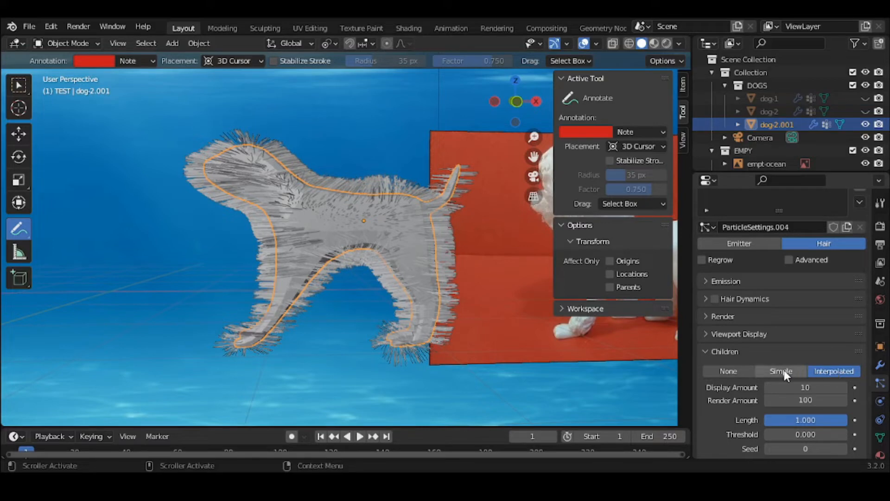
click(783, 368)
click(825, 372)
click(787, 372)
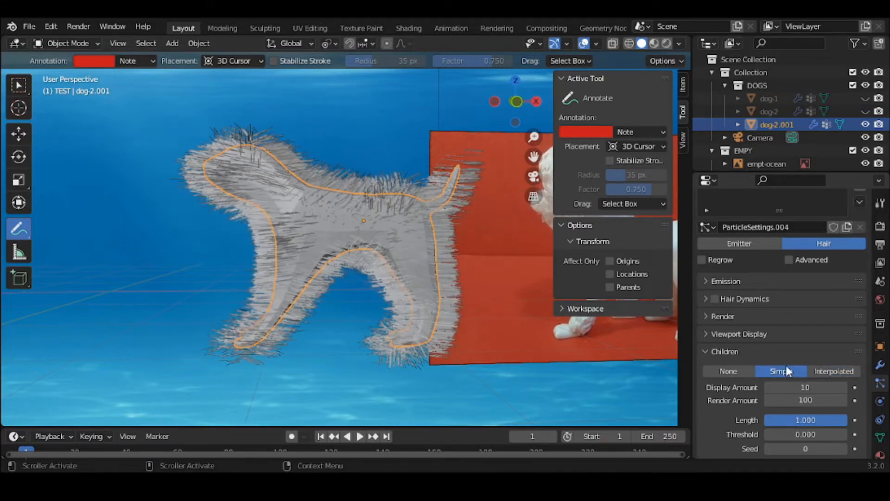
Review the children Length and the Emission settings, and set the children Threshold to 0.100.
scroll(773, 360, down, 3)
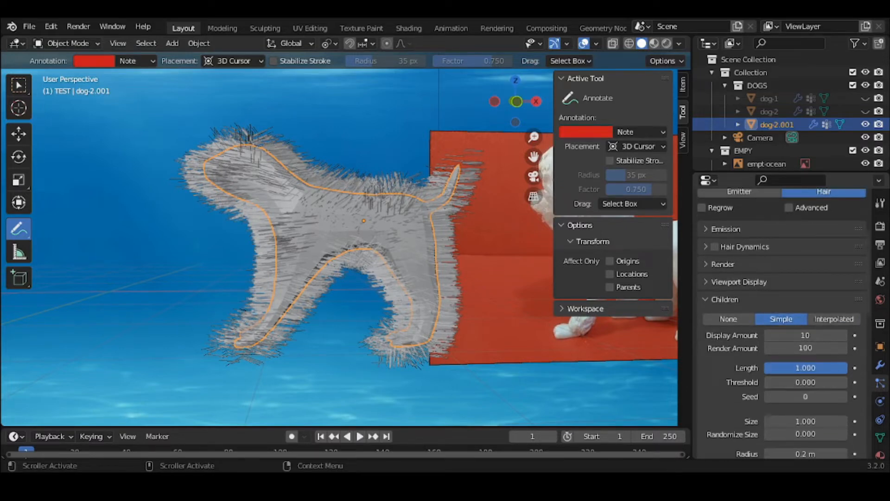
mouse_move(830, 368)
mouse_down()
mouse_move(783, 368)
mouse_move(848, 368)
mouse_up()
click(745, 228)
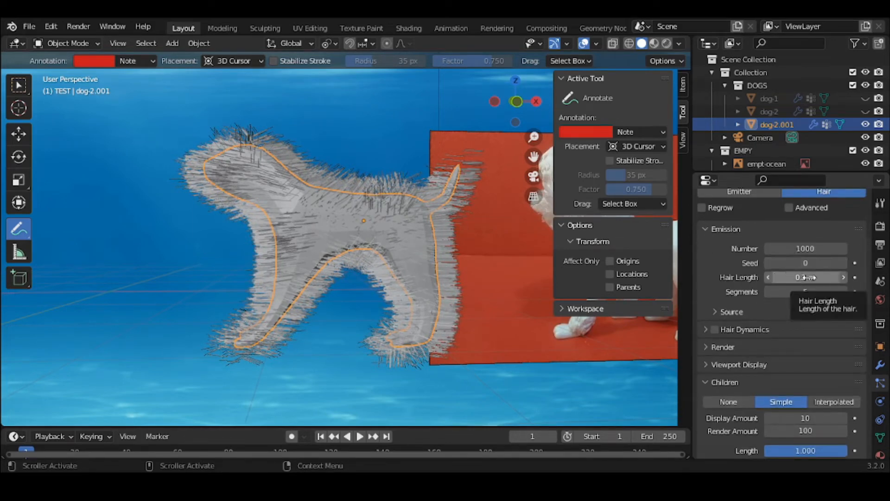
click(728, 227)
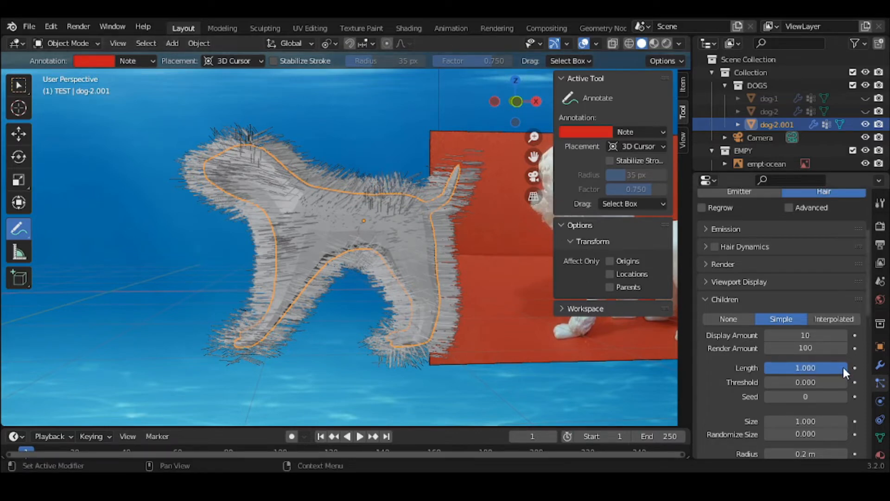
mouse_move(845, 368)
mouse_down()
mouse_move(787, 368)
mouse_move(845, 368)
mouse_up()
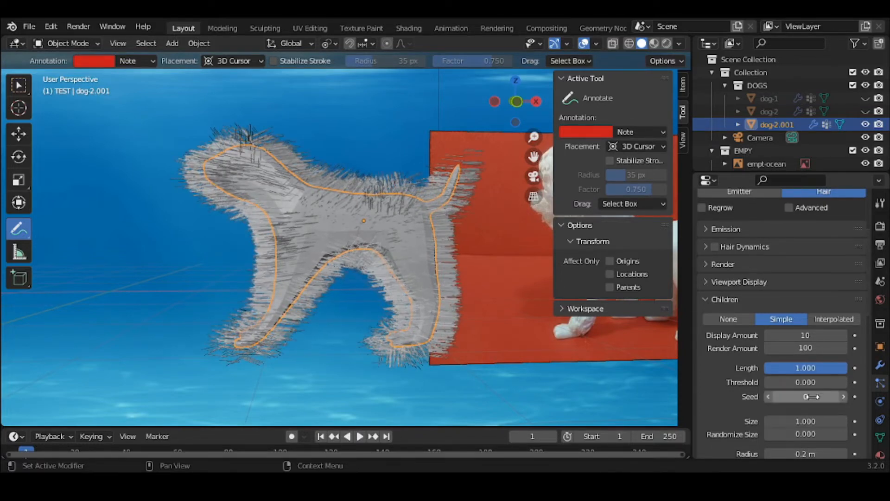
mouse_move(779, 382)
mouse_down()
mouse_move(822, 382)
mouse_move(771, 379)
mouse_up()
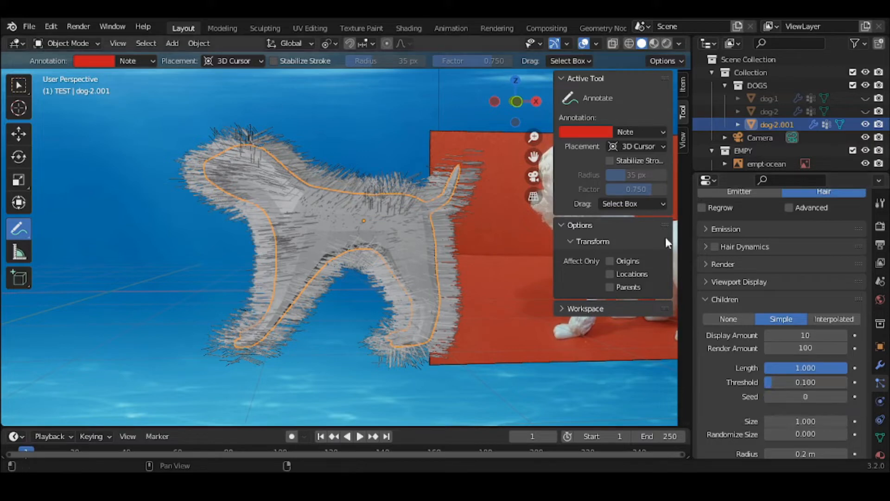
Hide the annotation settings, return to the selection tool, and select the hairy Plane object beside the poodle reference photo.
key(n)
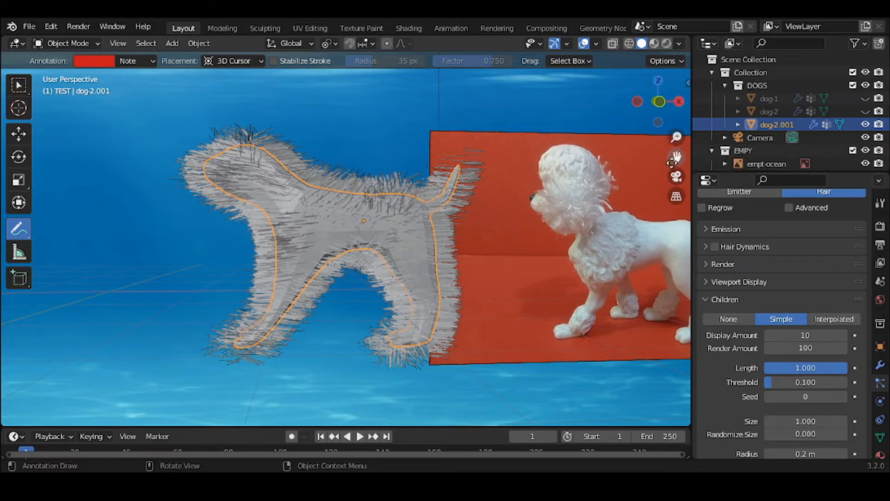
click(19, 85)
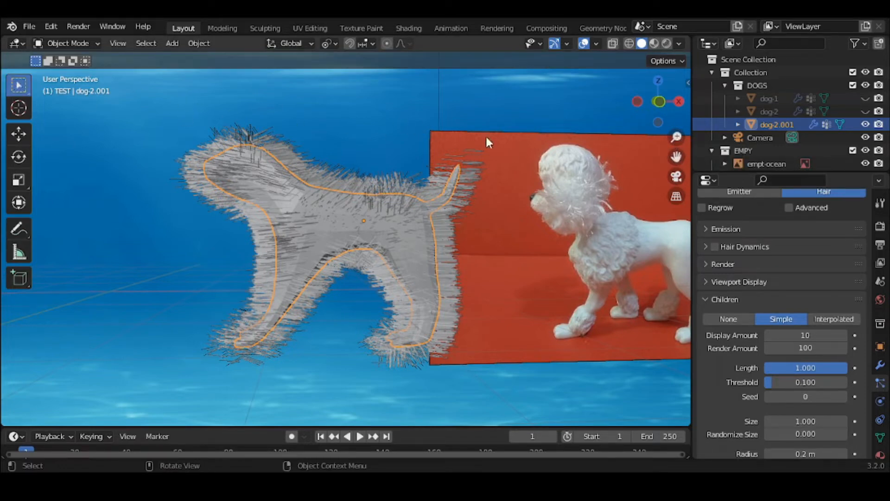
drag(675, 157, 291, 128)
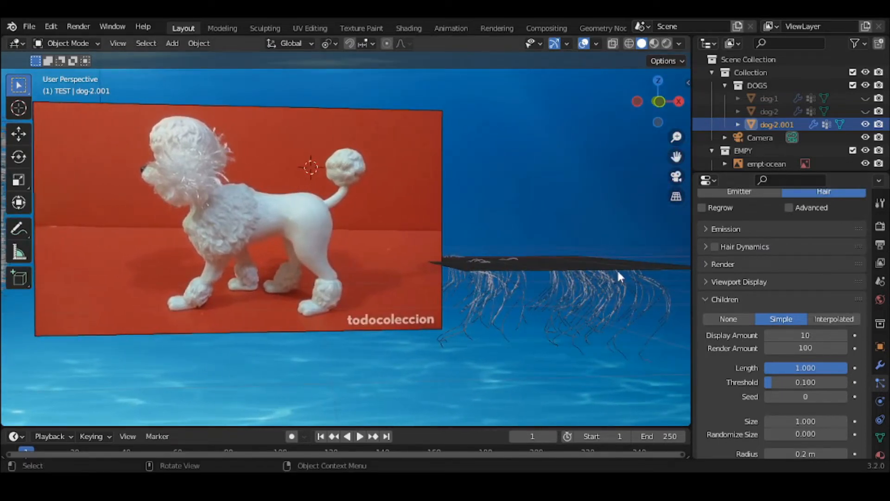
click(605, 269)
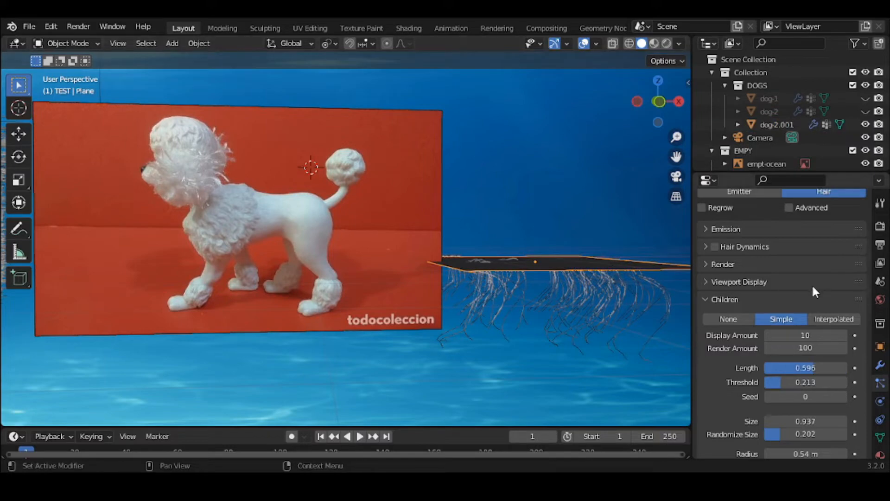
Remove the Plane's existing particle system and add a new one of type Hair.
scroll(834, 276, up, 5)
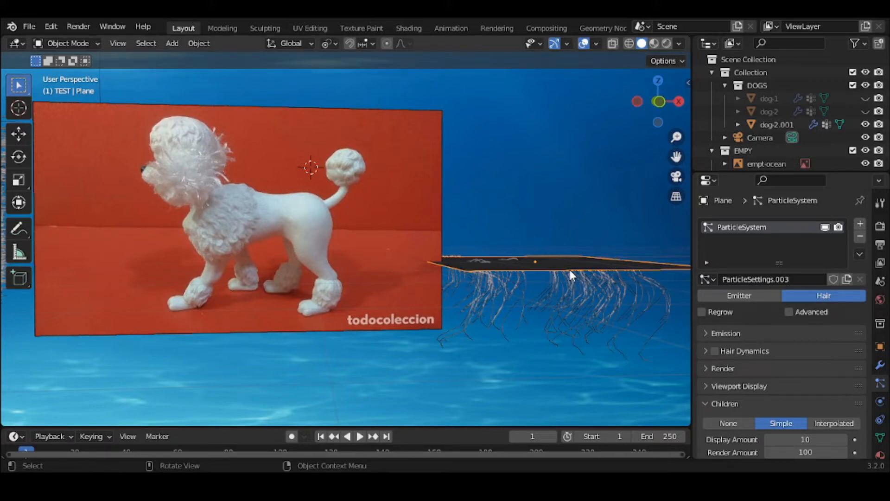
drag(677, 156, 858, 150)
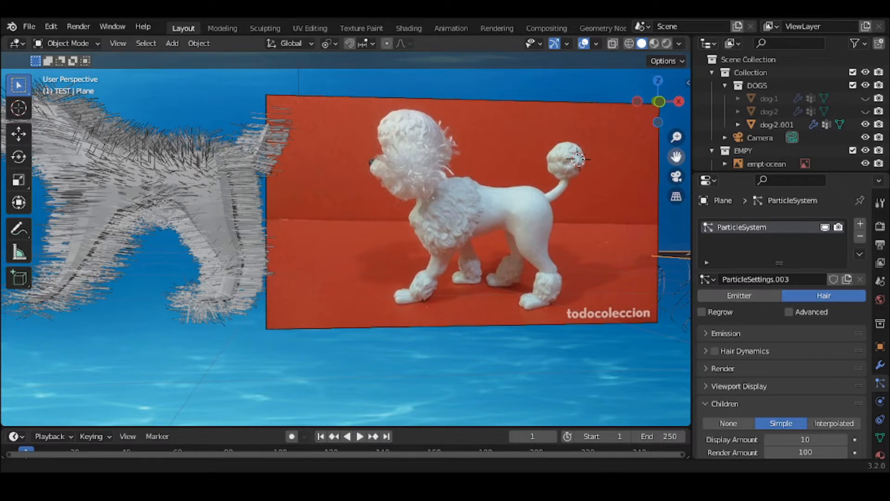
drag(676, 157, 343, 135)
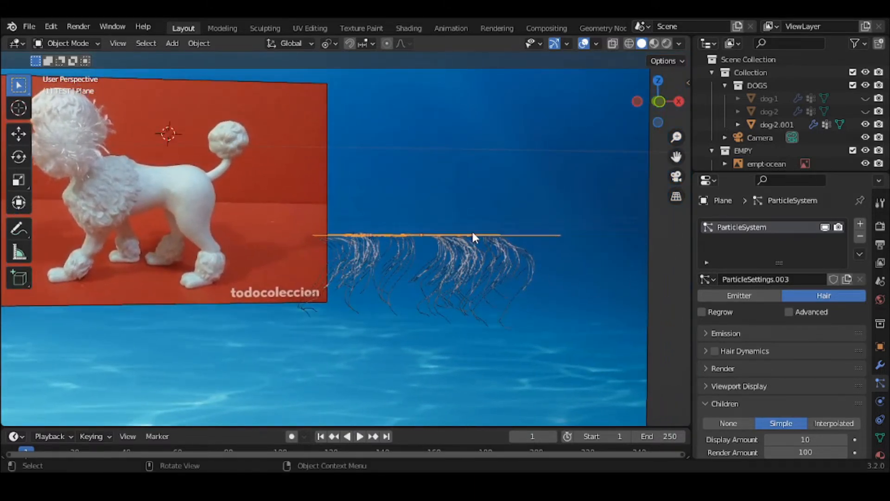
click(861, 237)
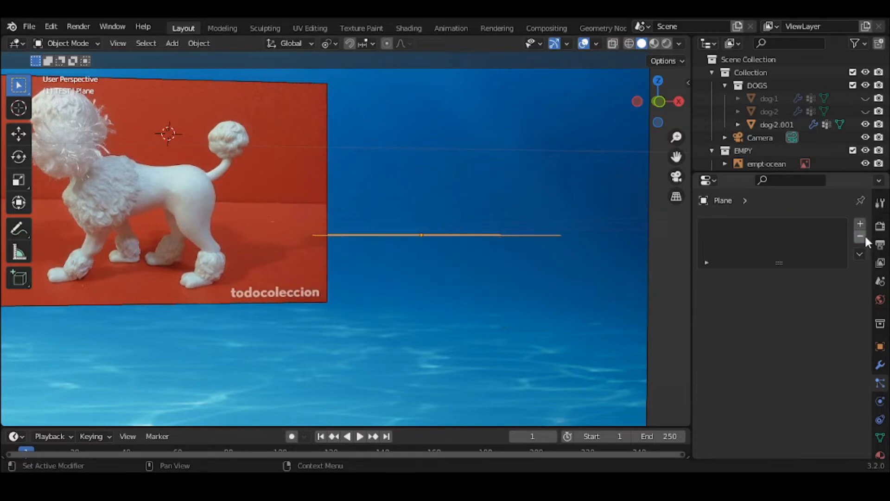
click(860, 220)
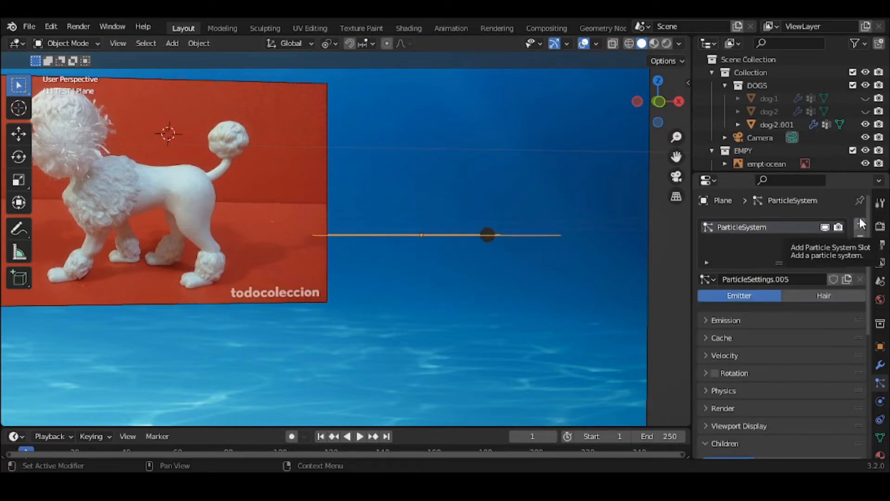
click(831, 294)
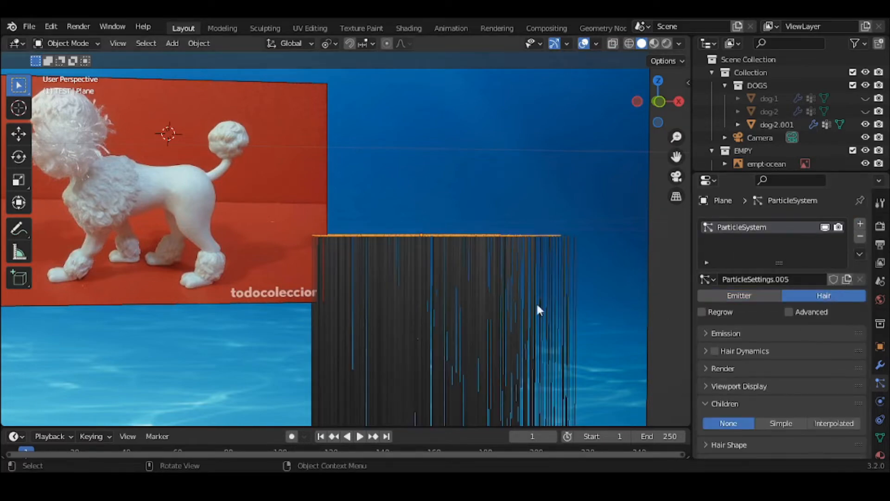
Examine the Plane's Emission settings and the vertex groups available for hair Density.
click(733, 332)
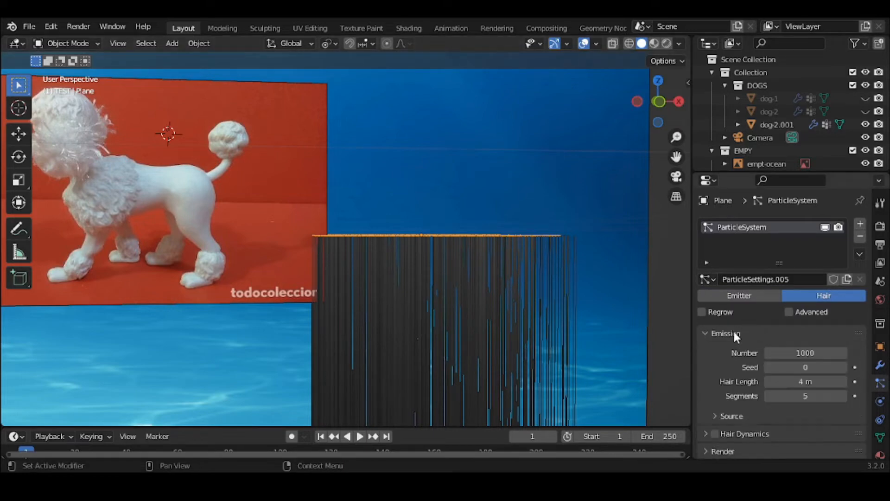
click(734, 332)
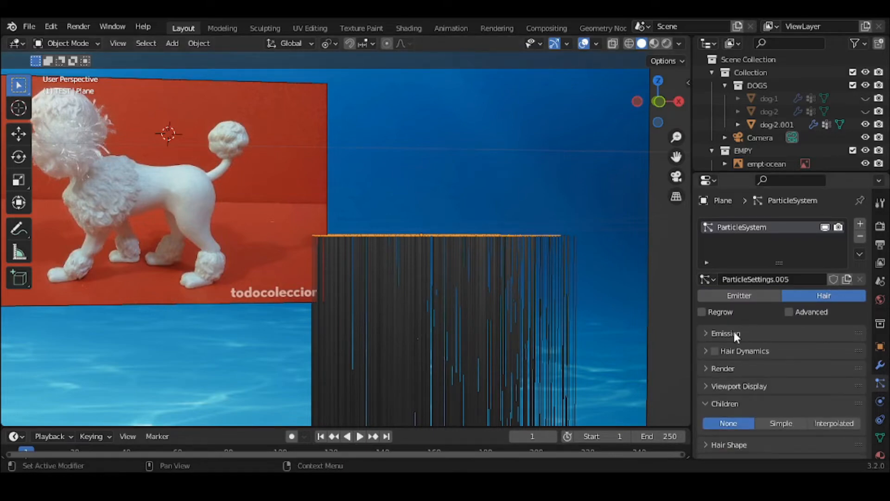
scroll(734, 332, down, 5)
scroll(735, 330, down, 3)
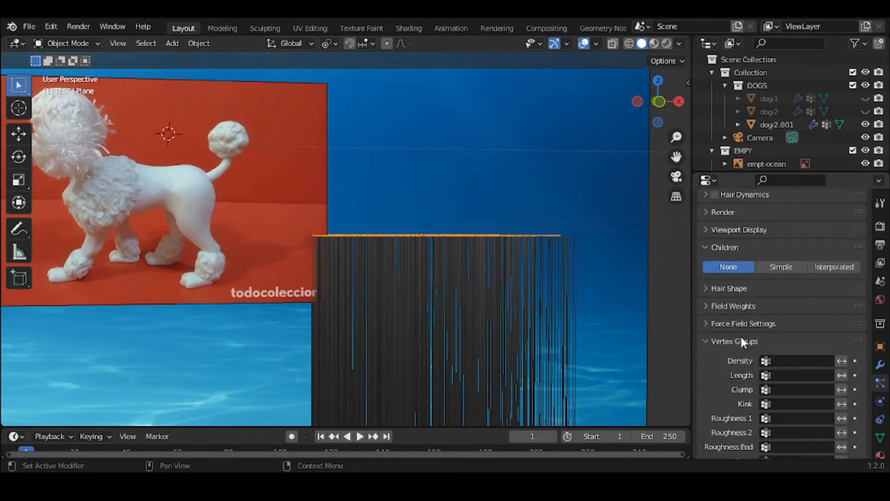
click(789, 362)
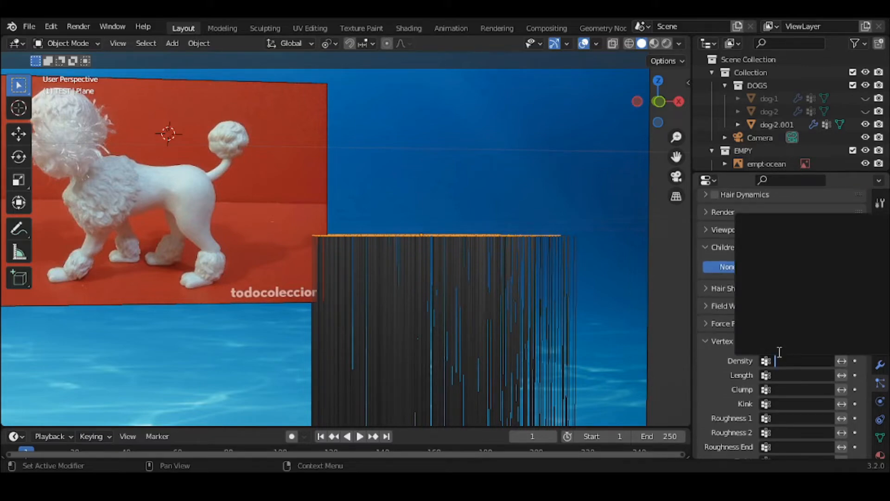
click(720, 362)
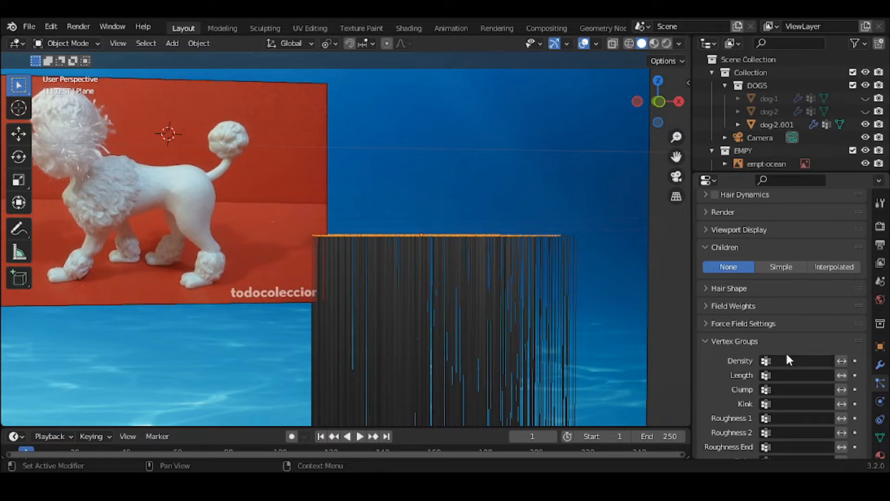
Collapse the Children settings and set the Plane's hair emission Number to 10.
click(739, 246)
click(739, 246)
click(739, 247)
scroll(769, 236, up, 2)
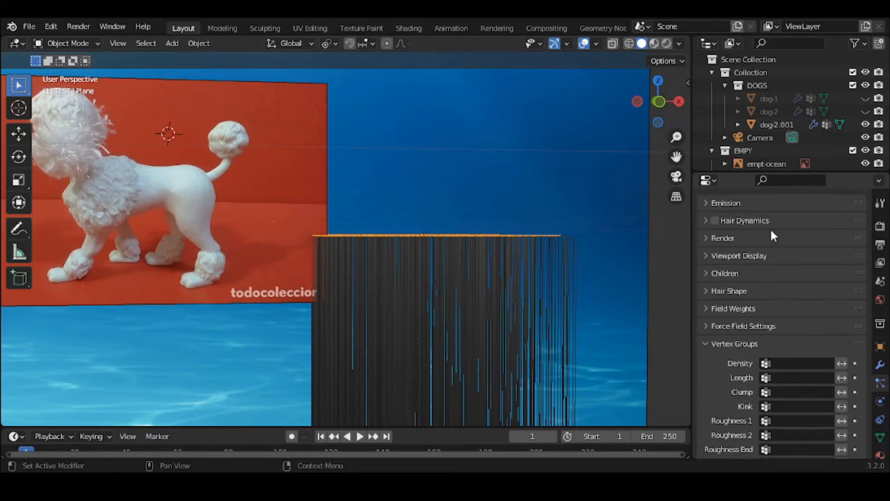
scroll(771, 235, up, 2)
click(770, 228)
click(795, 251)
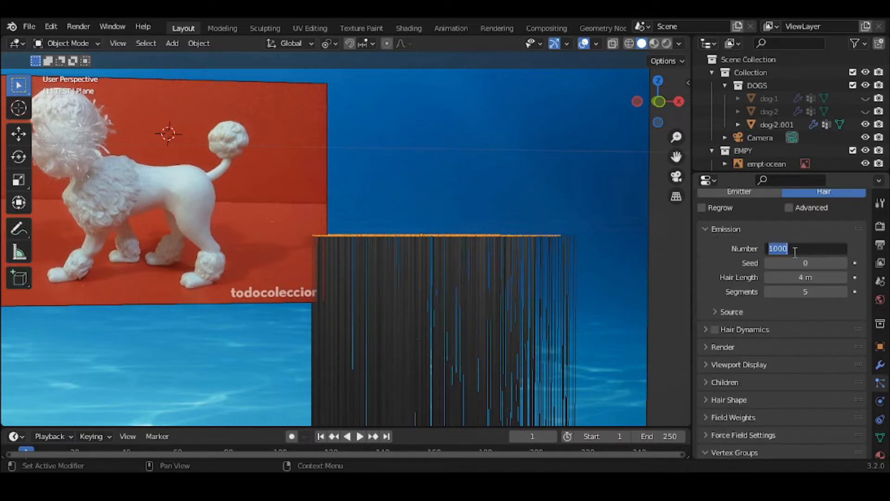
text(1)
key(BackSpace)
text(10)
key(Return)
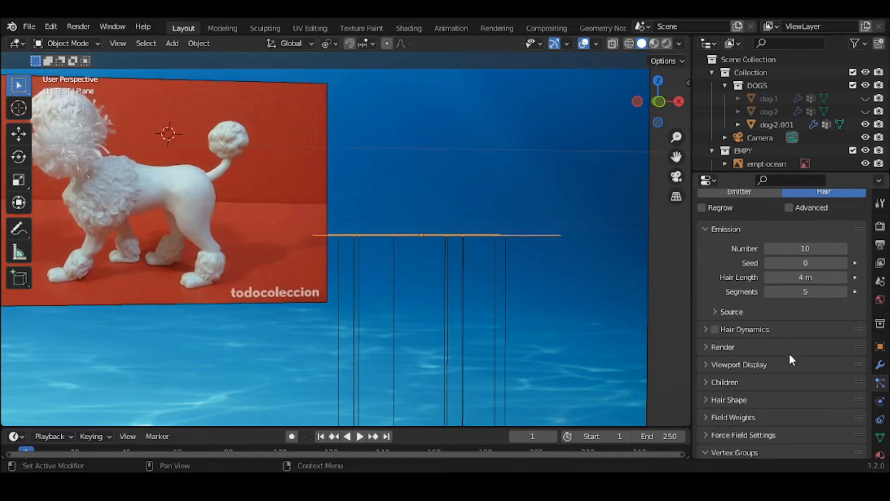
Set the render material of the Plane's hair to white.
click(736, 347)
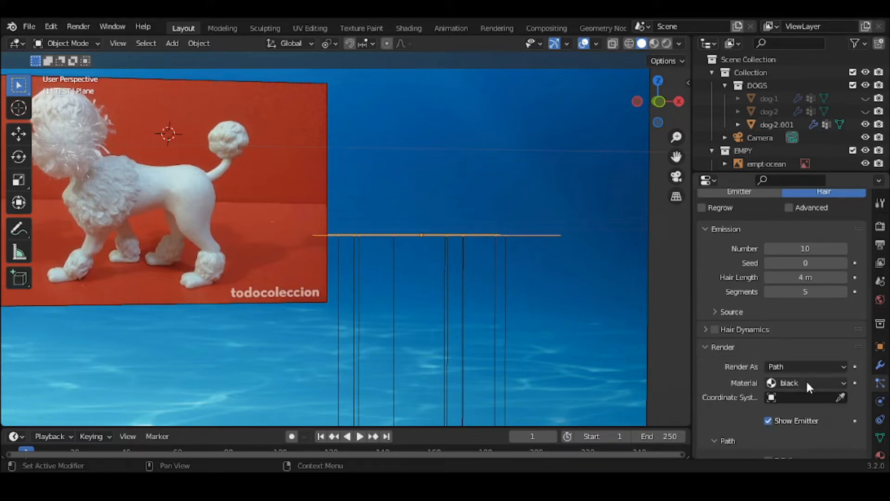
click(807, 382)
click(811, 410)
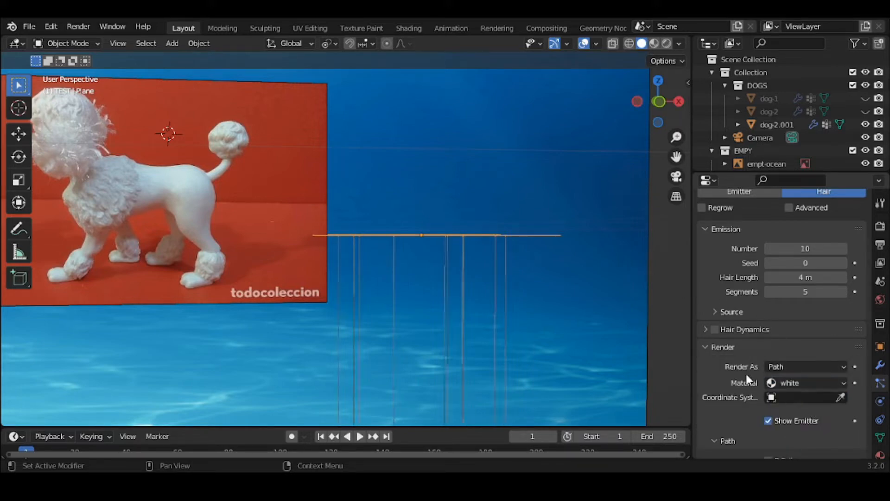
Hide the empt-ocean background image and select the dog-2.001 model.
click(641, 310)
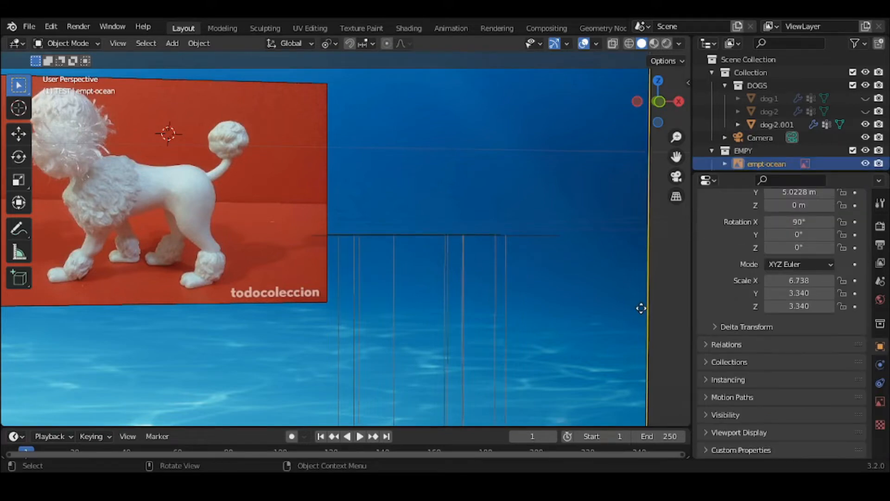
key(h)
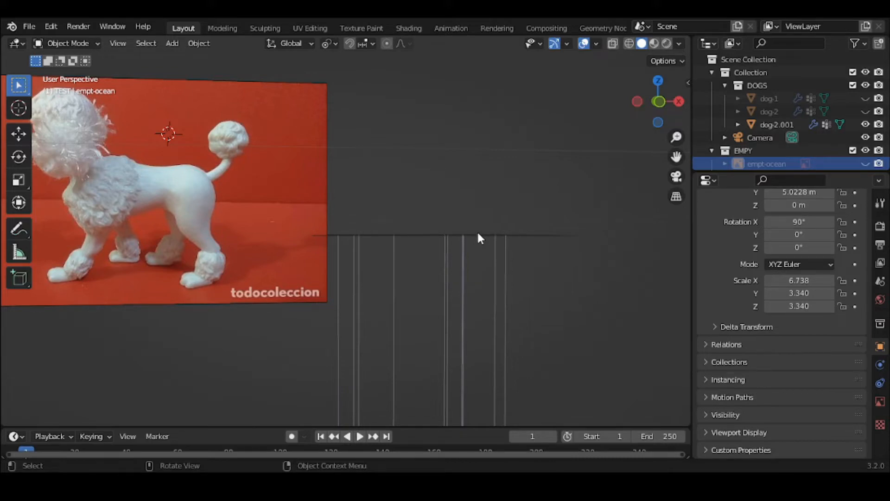
drag(676, 157, 860, 180)
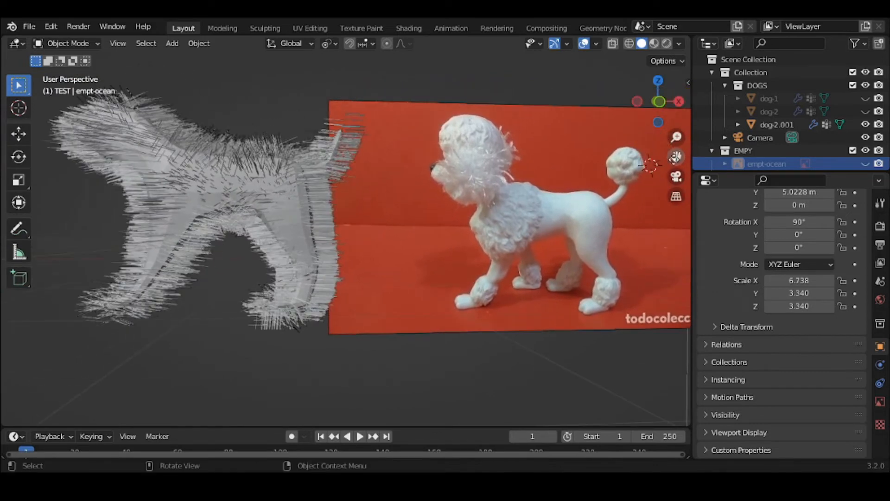
click(206, 189)
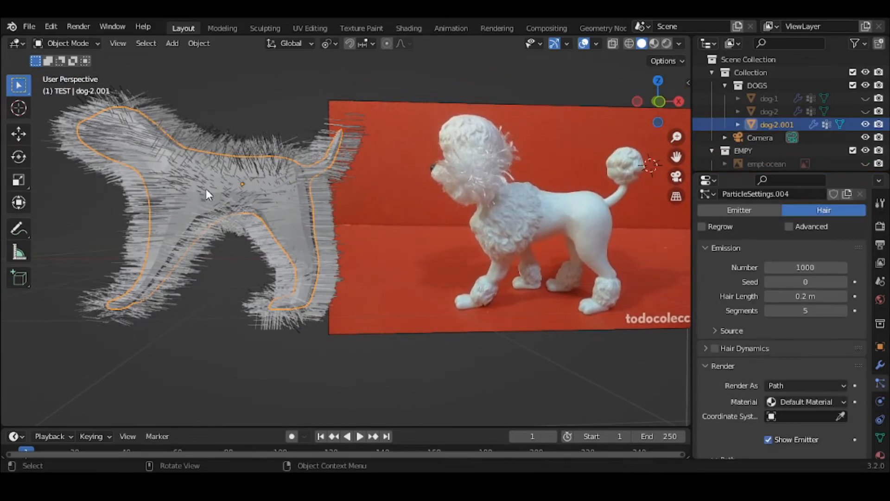
Try the poddle vertex group as the Density control of the dog's hair, and clear it again.
click(723, 366)
scroll(727, 360, down, 3)
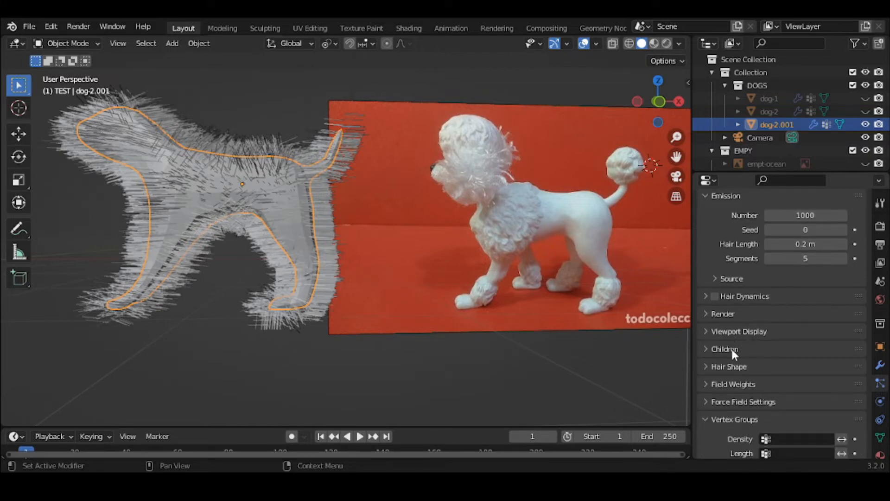
scroll(731, 347, down, 4)
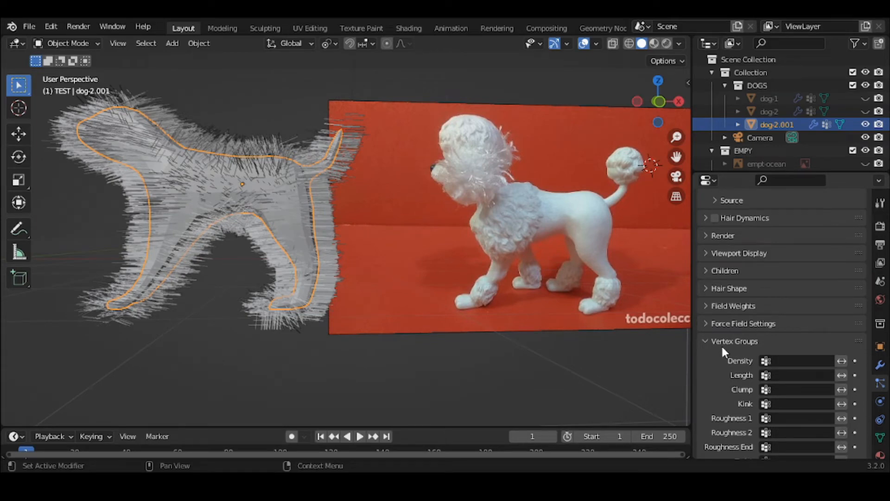
click(778, 362)
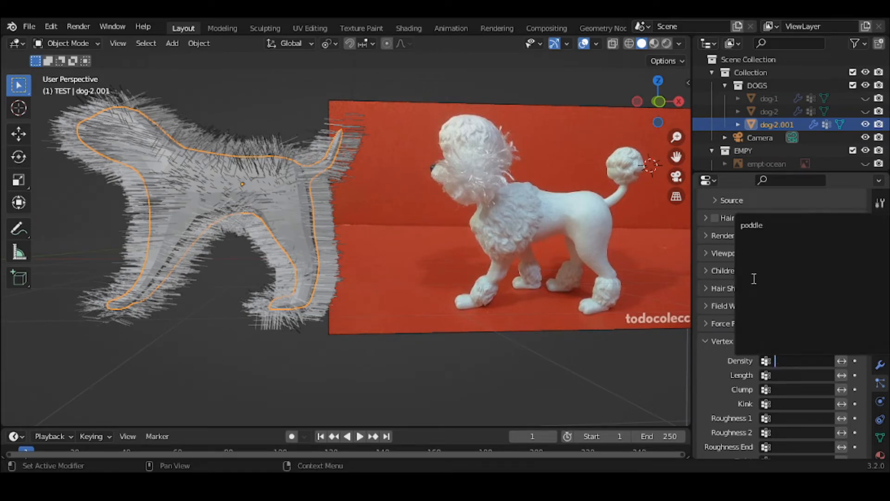
click(754, 227)
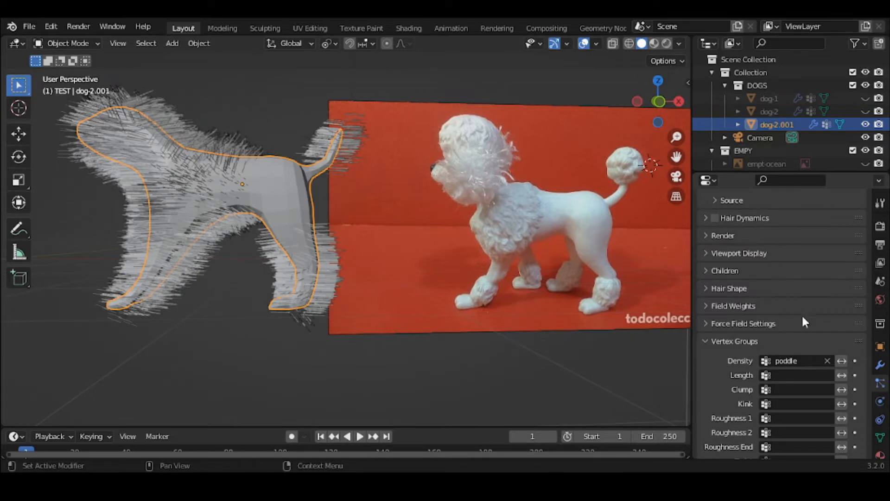
click(828, 360)
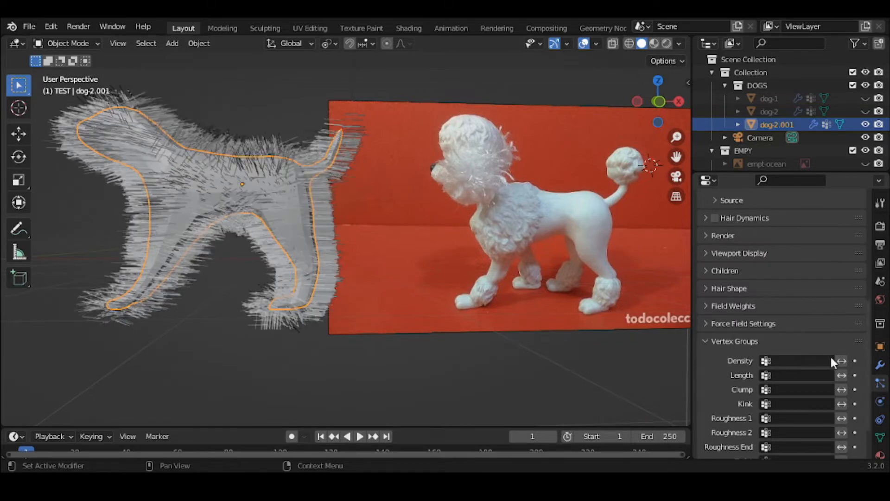
Compare the poddle vertex group as the hair's Length control and as its Density control, clearing each assignment.
click(774, 376)
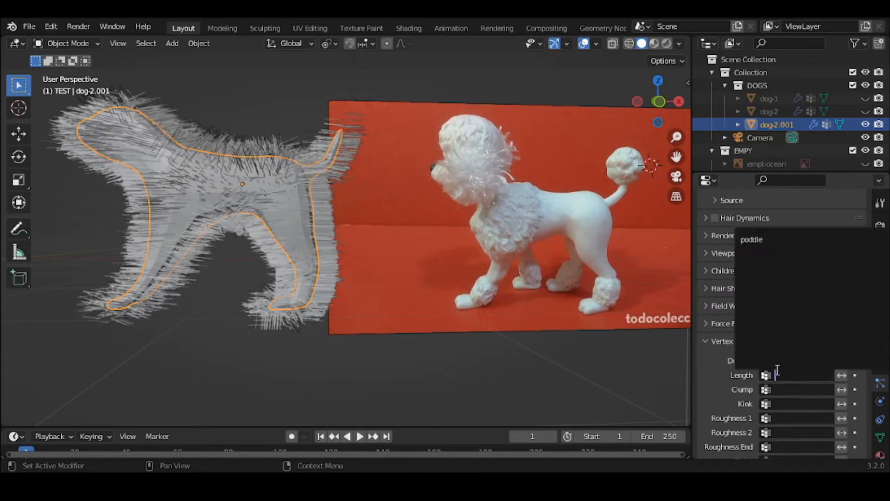
click(750, 241)
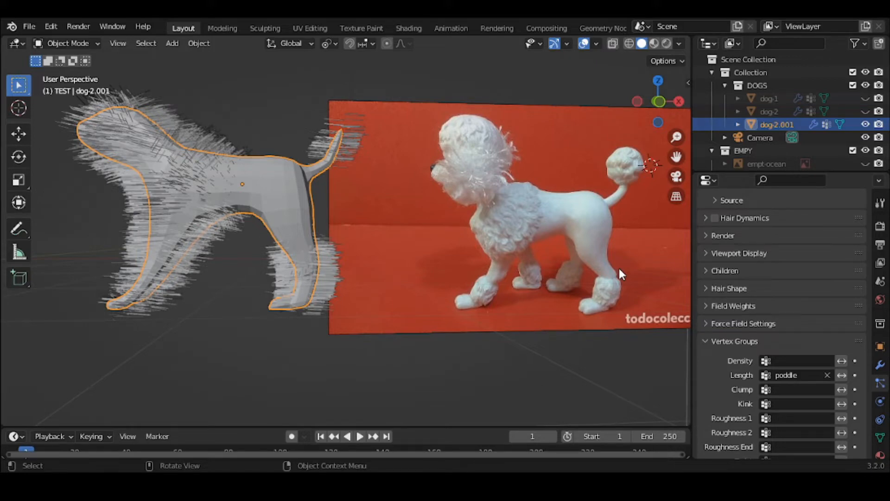
click(826, 374)
click(788, 361)
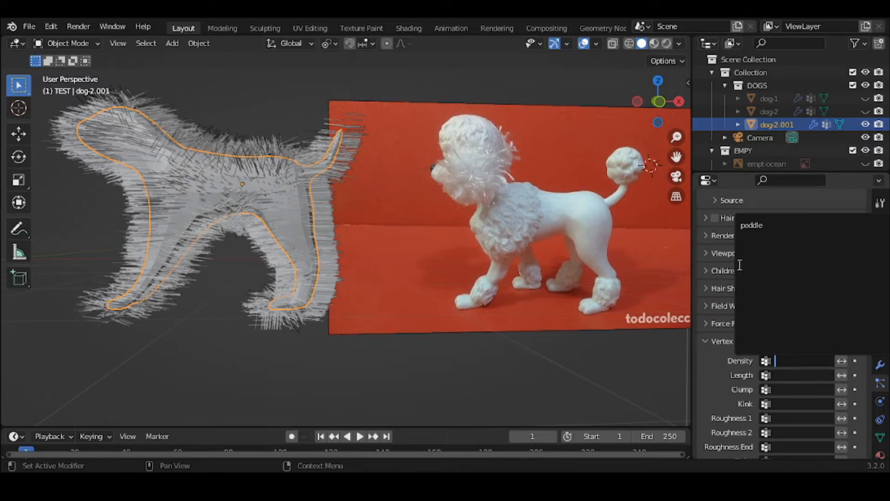
click(752, 225)
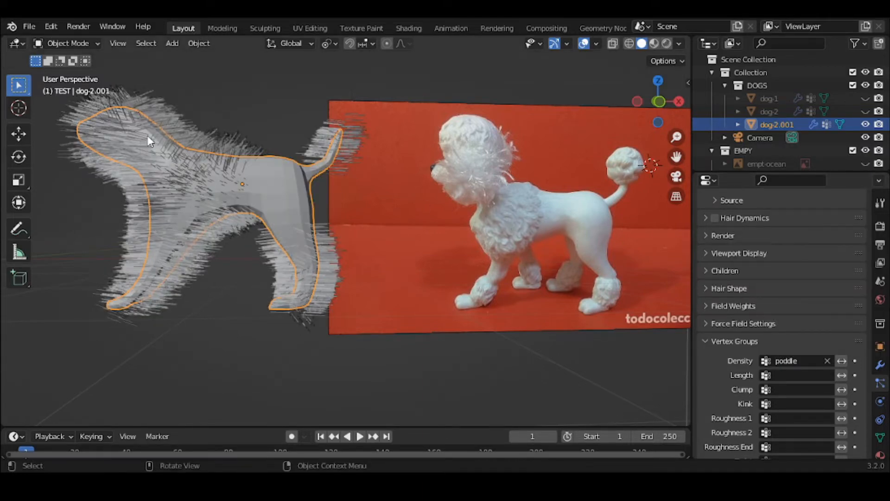
click(828, 361)
Assign the poddle vertex group to the Length of the dog's hair, and collapse the Vertex Groups settings.
click(793, 375)
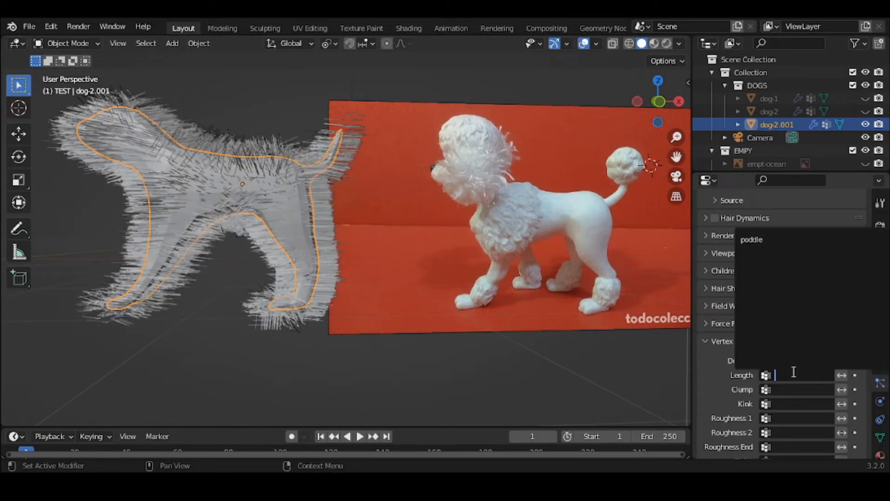
click(751, 240)
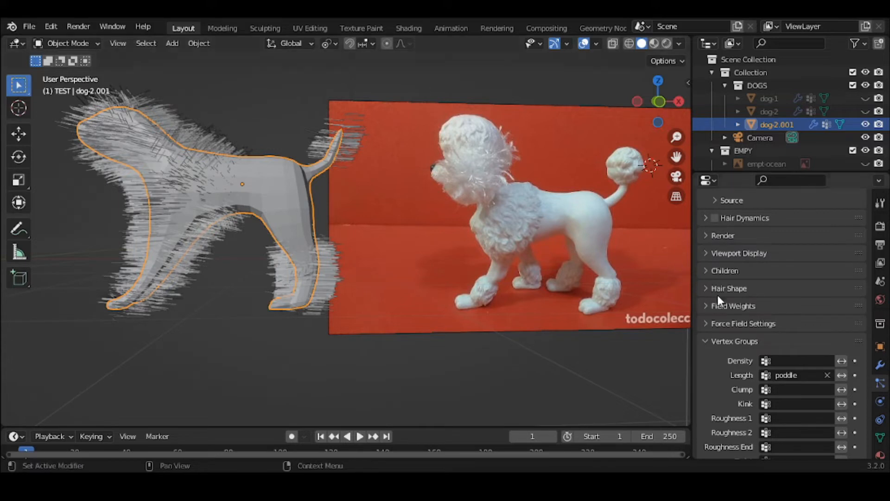
click(751, 340)
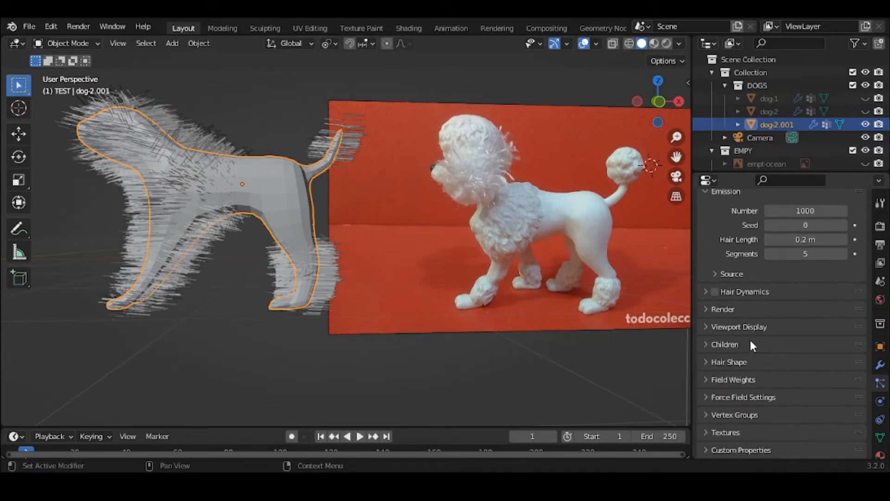
Review the dog hair's Emission settings and expand its Children settings.
scroll(760, 314, up, 3)
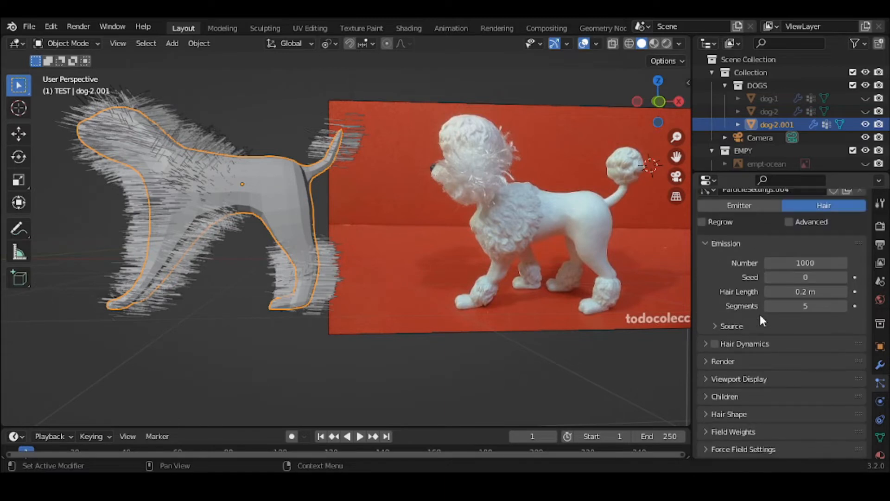
scroll(760, 315, down, 3)
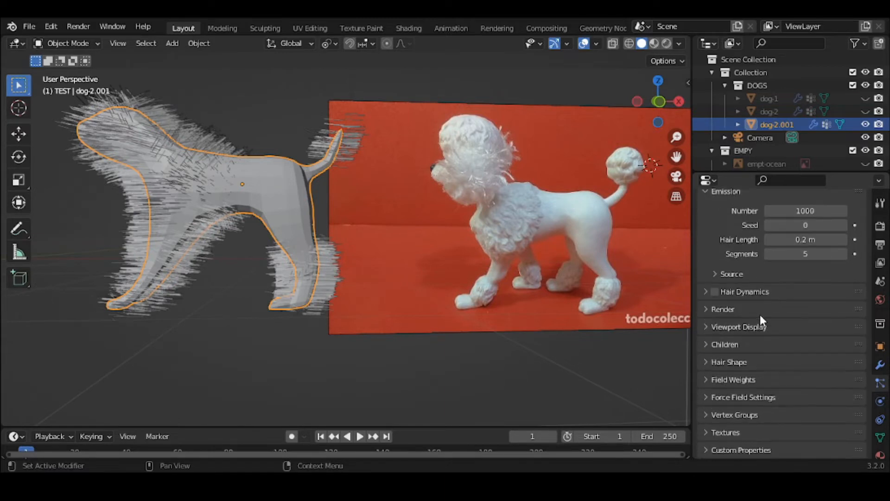
click(751, 342)
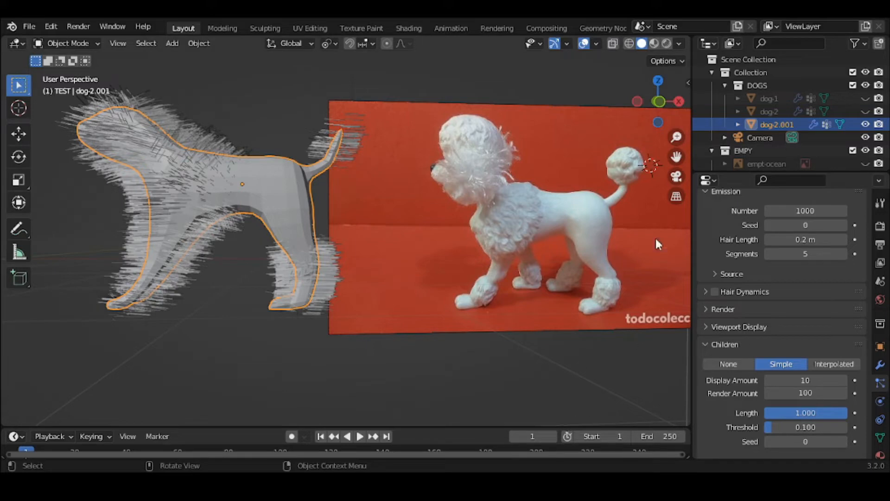
Hide the poodle reference image from the viewport.
drag(677, 156, 486, 127)
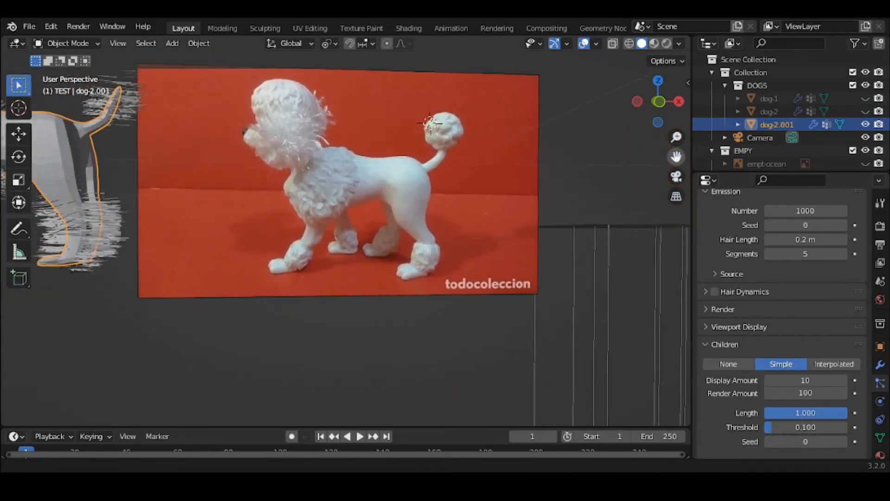
click(464, 246)
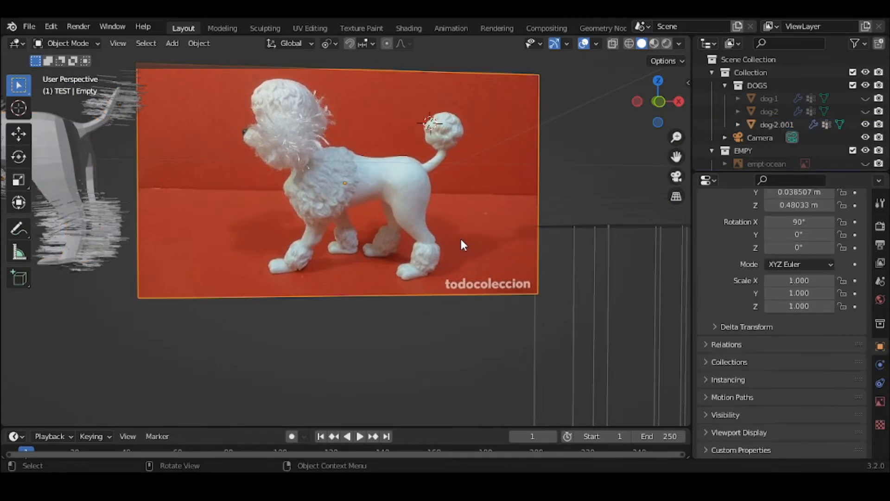
key(h)
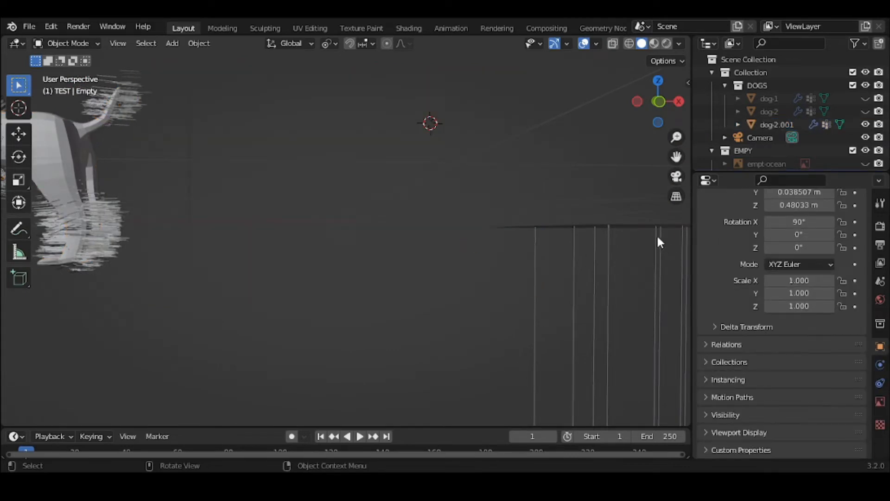
Move the hair plane closer to the dog, by about -4.28 m in X, 0.37 m in Y and 0.99 m in Z.
click(644, 226)
key(g)
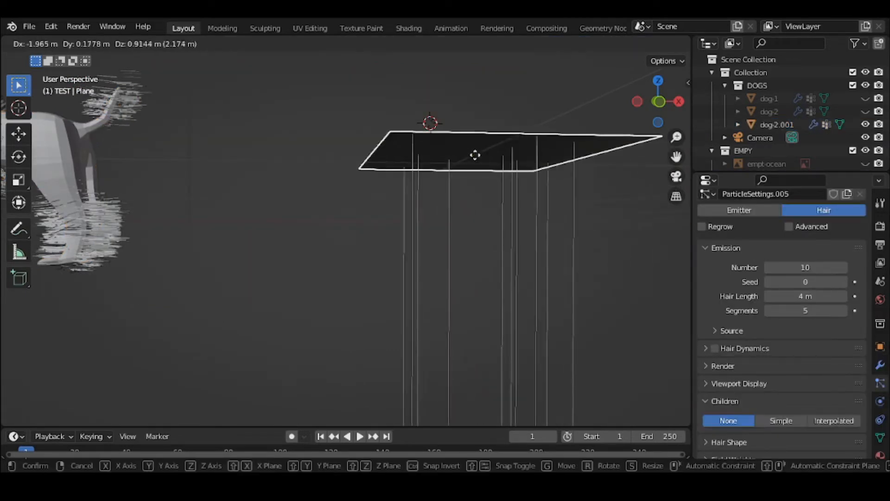
click(312, 149)
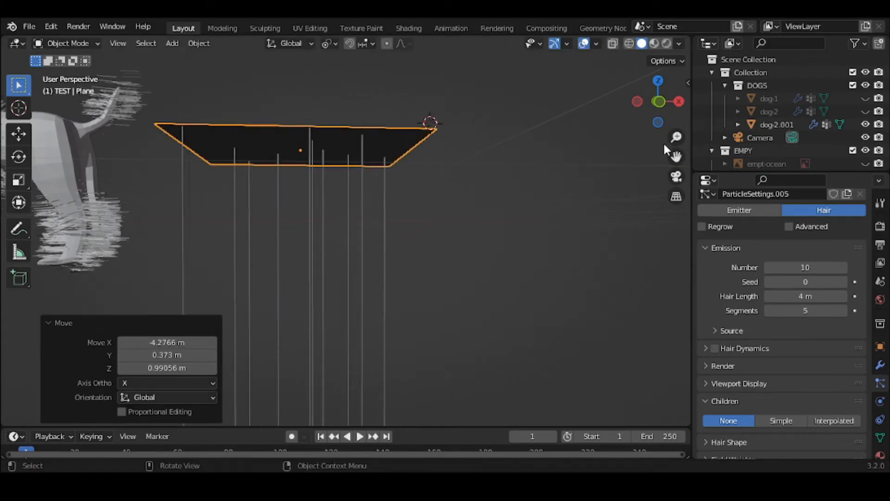
drag(668, 153, 869, 156)
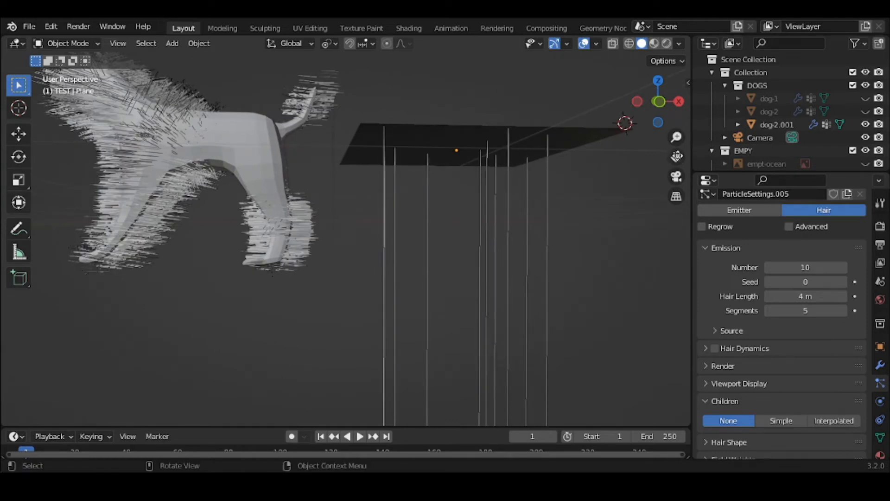
Collapse the Emission settings of the plane's hair and set its Children type to Simple.
click(451, 142)
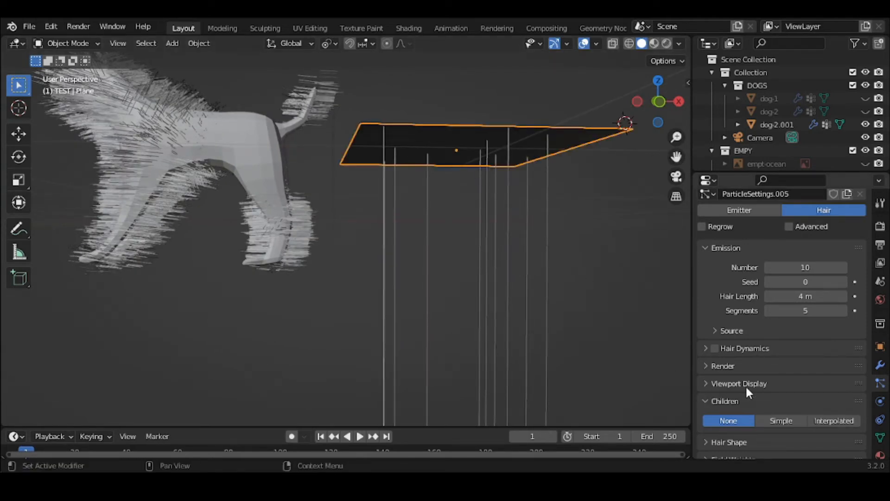
click(727, 247)
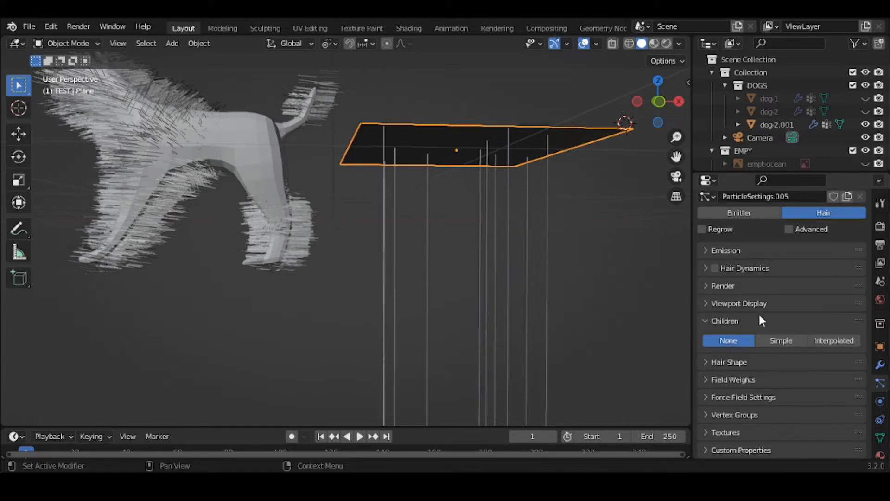
click(744, 326)
click(734, 343)
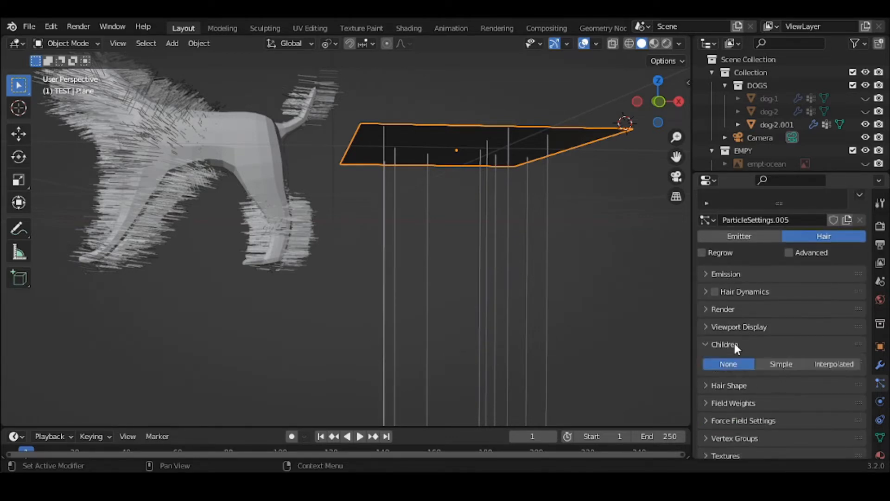
scroll(735, 343, down, 1)
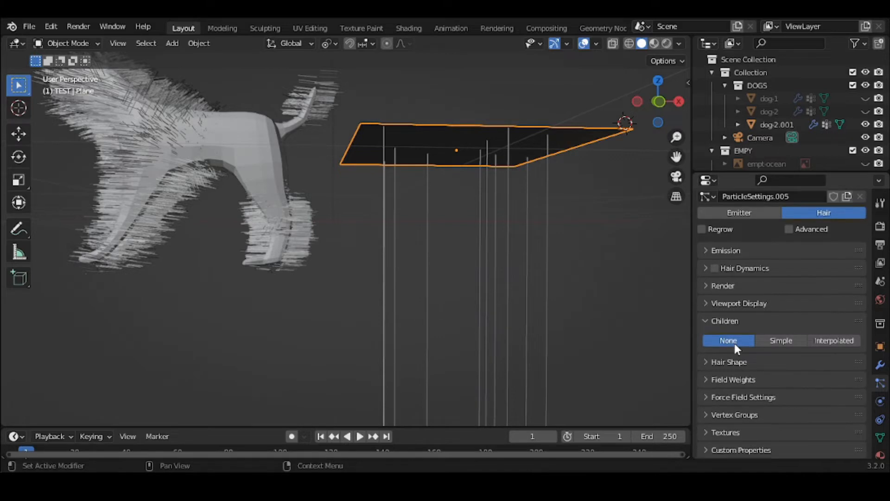
click(782, 340)
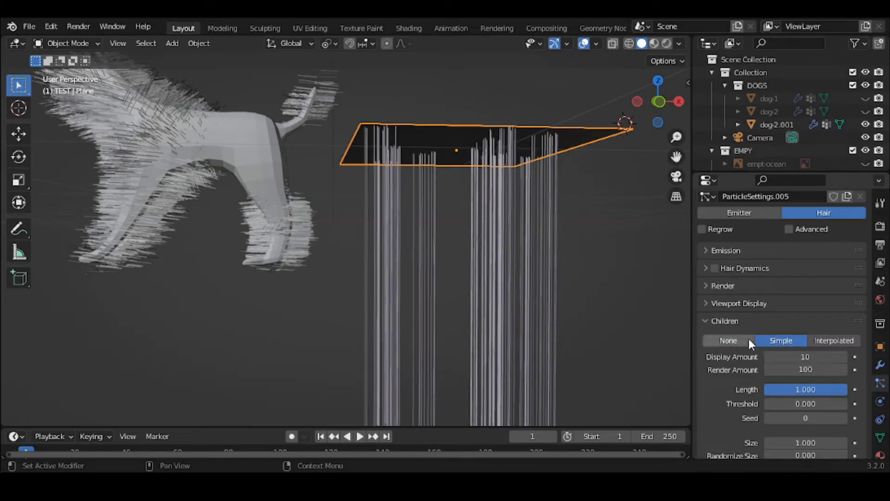
Compare the plane's child hairs by reducing the Display Amount to 0 and raising it one at a time to 4.
drag(810, 356, 811, 357)
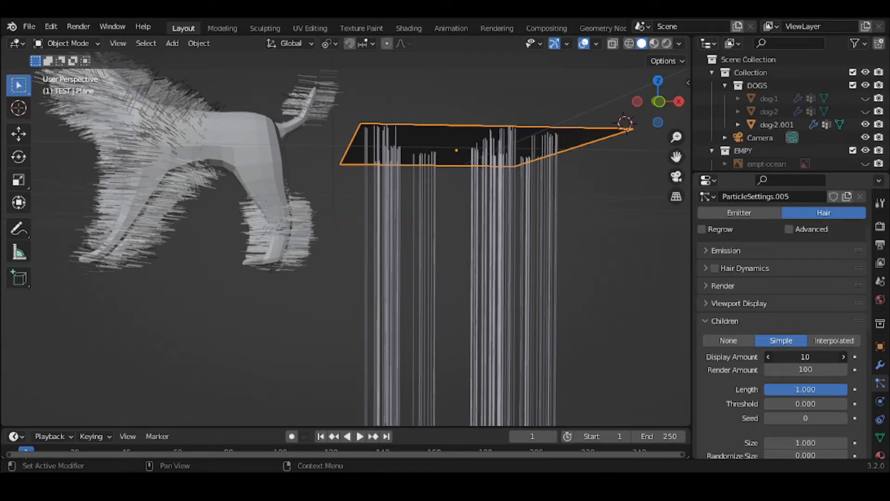
drag(810, 357, 784, 357)
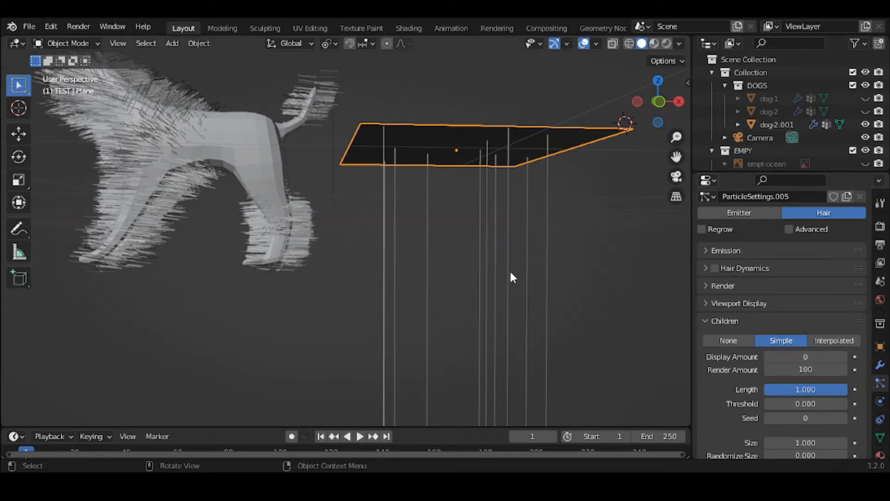
click(731, 249)
click(731, 249)
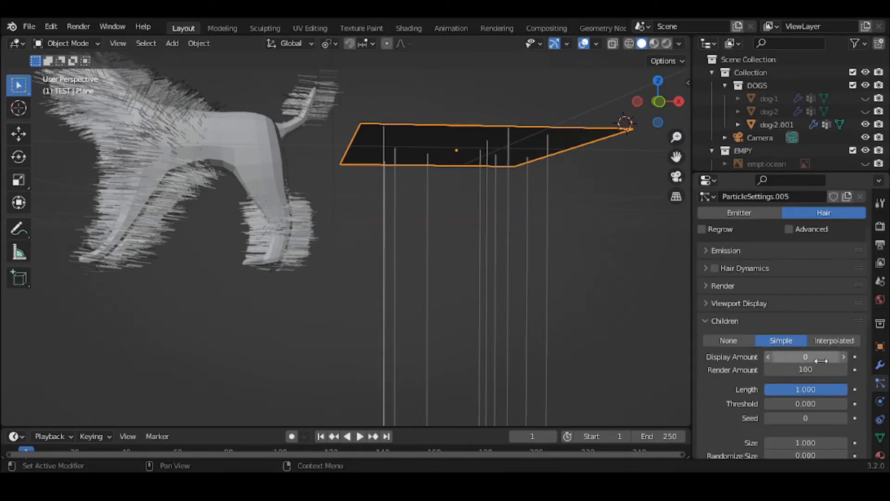
click(845, 356)
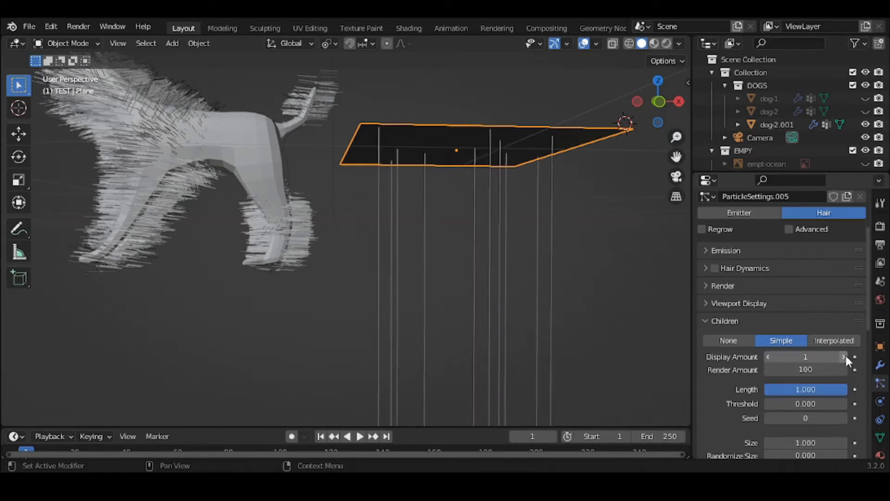
click(844, 356)
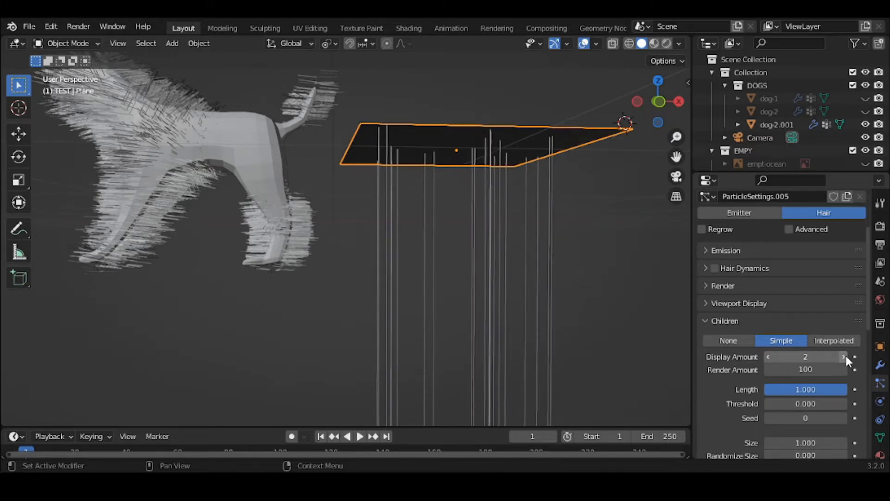
click(844, 356)
click(844, 356)
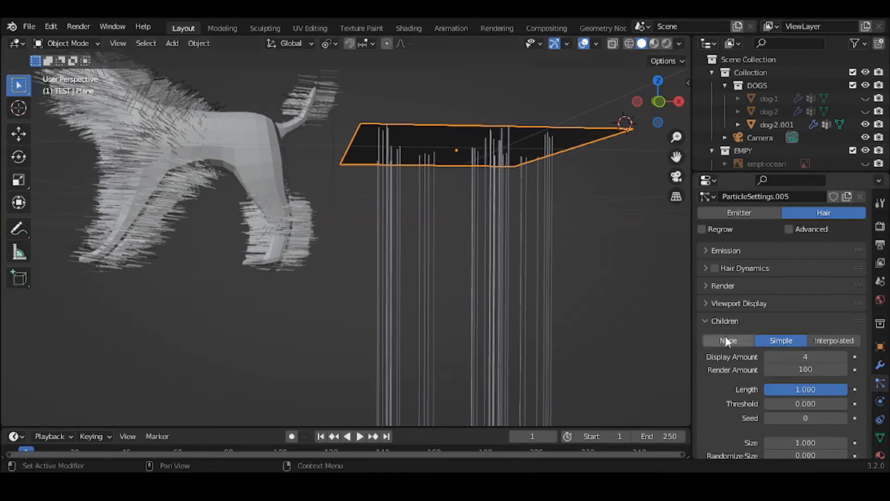
Set the plane hair's Display Amount to 0 and mark two of its parent hairs with freehand annotation strokes.
drag(819, 356, 779, 356)
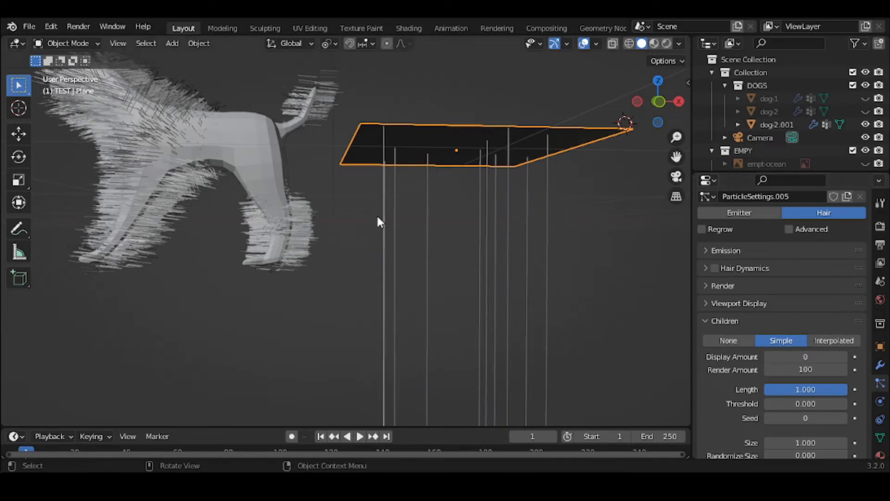
click(17, 229)
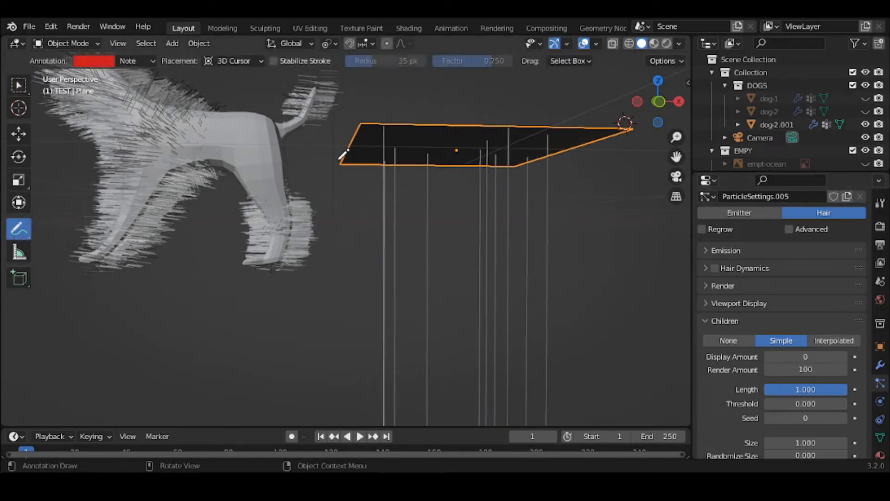
mouse_move(382, 158)
mouse_down()
mouse_move(388, 175)
mouse_move(373, 237)
mouse_up()
drag(427, 205, 434, 283)
click(20, 84)
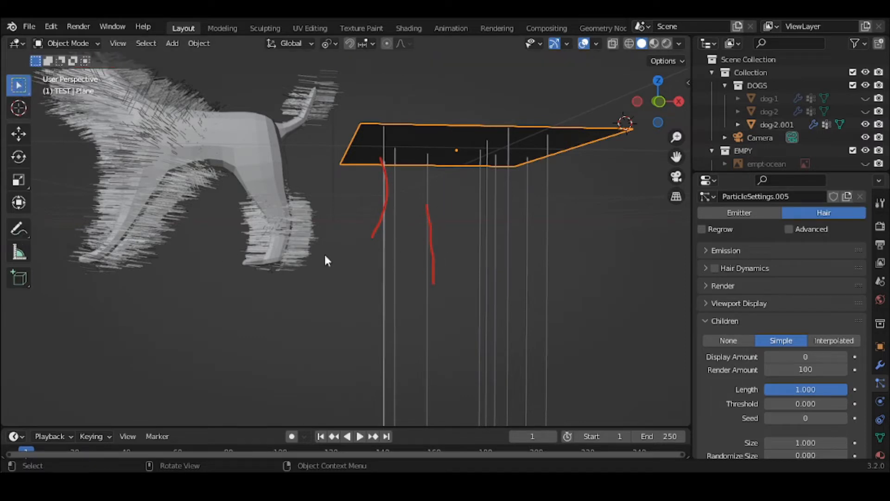
Raise the children Display Amount of the plane's hair to 4.
click(844, 357)
click(844, 356)
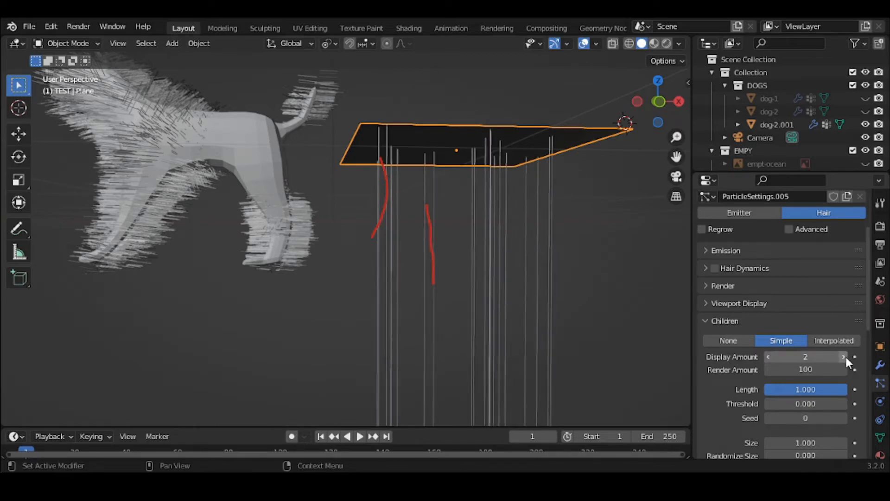
click(844, 356)
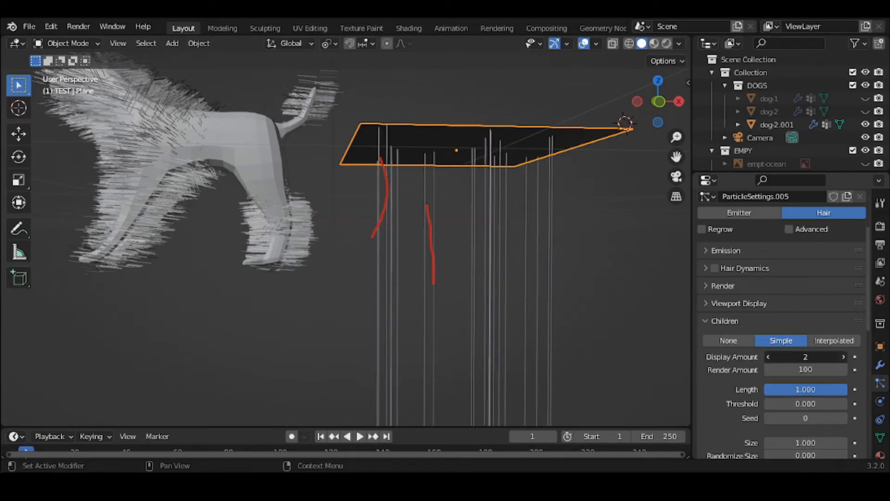
click(844, 357)
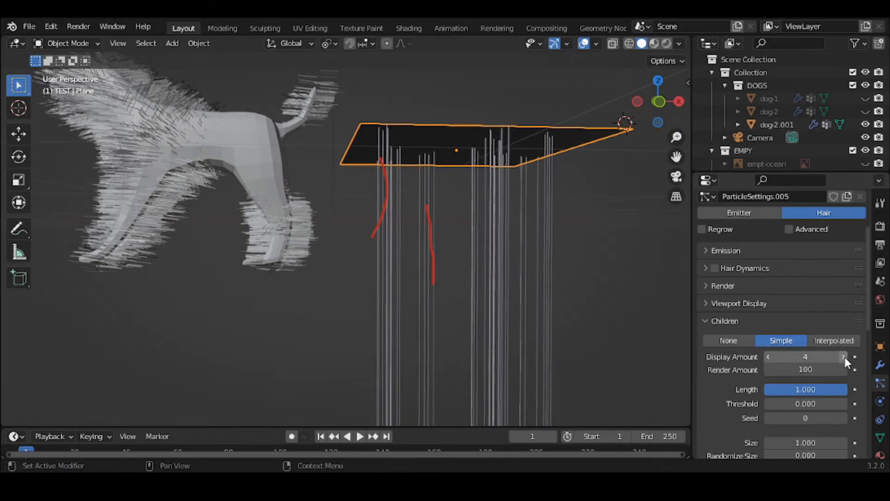
Erase the red annotation strokes and set the children Length of the plane's hair to 0.431.
click(18, 228)
mouse_move(367, 152)
ctrl+mouse_down()
mouse_move(392, 155)
mouse_move(395, 227)
mouse_move(437, 220)
mouse_move(374, 250)
ctrl+mouse_up()
click(18, 85)
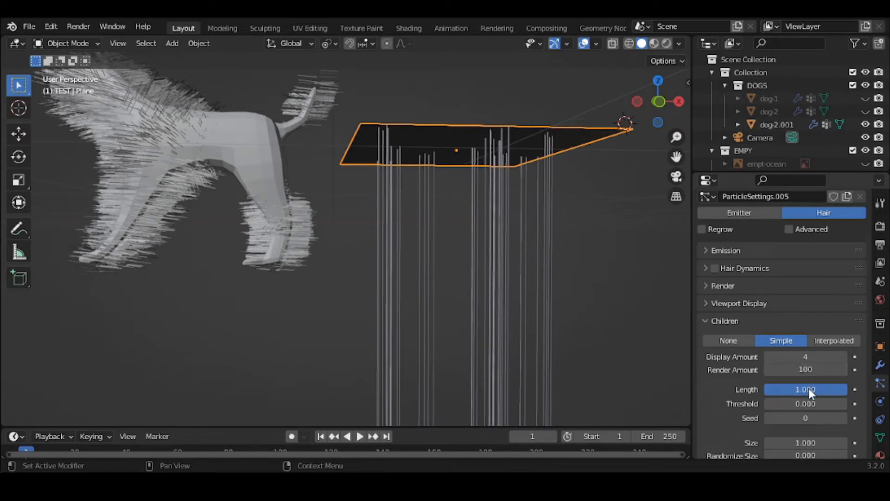
drag(809, 390, 762, 391)
Try a children Length of 0.738 on the dog's hair and reset it to the default 1.000.
click(240, 161)
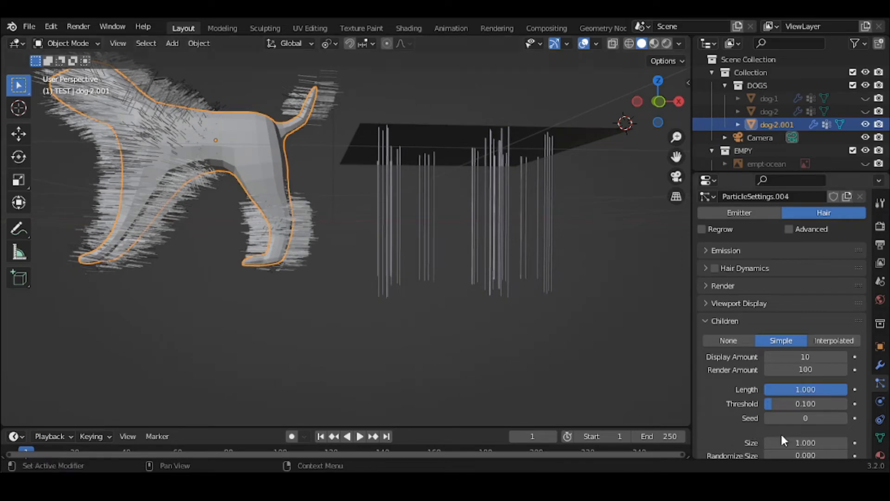
drag(830, 403, 772, 390)
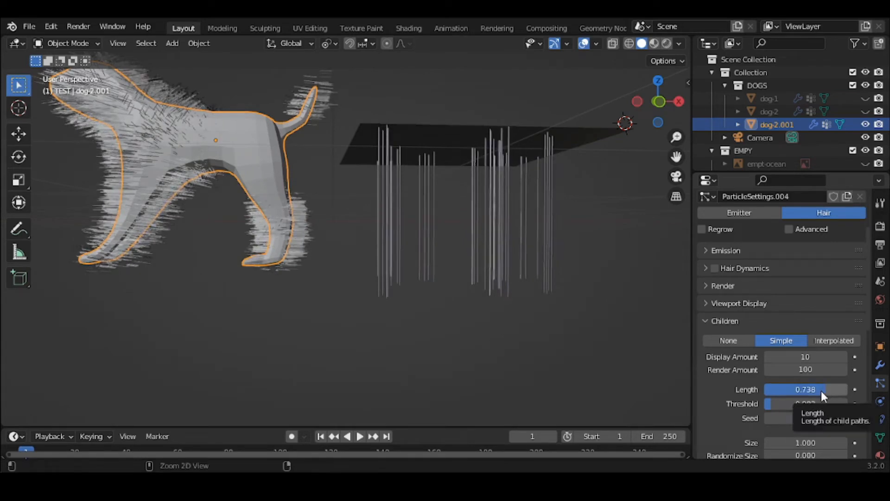
key(BackSpace)
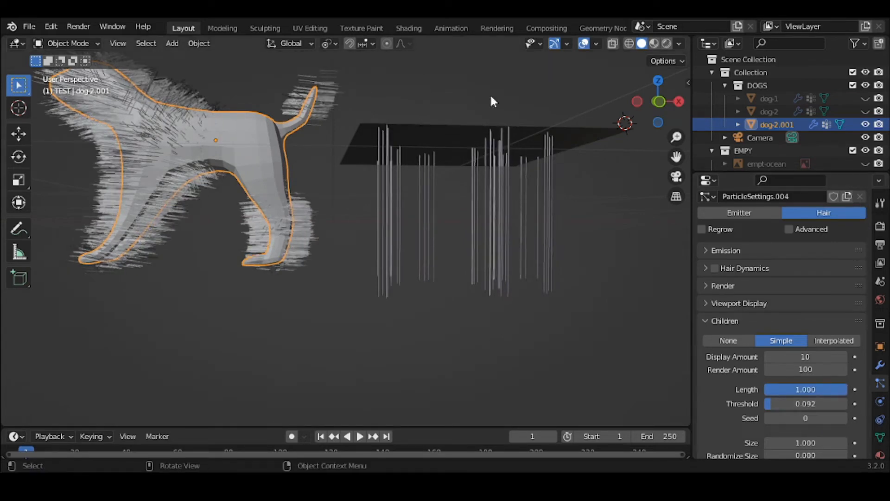
Set the children Threshold of the dog's hair to 0.
click(468, 138)
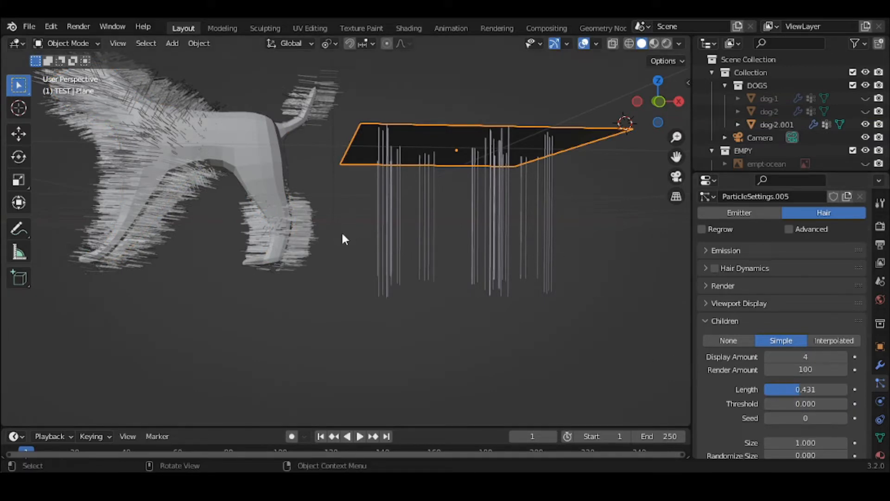
click(234, 148)
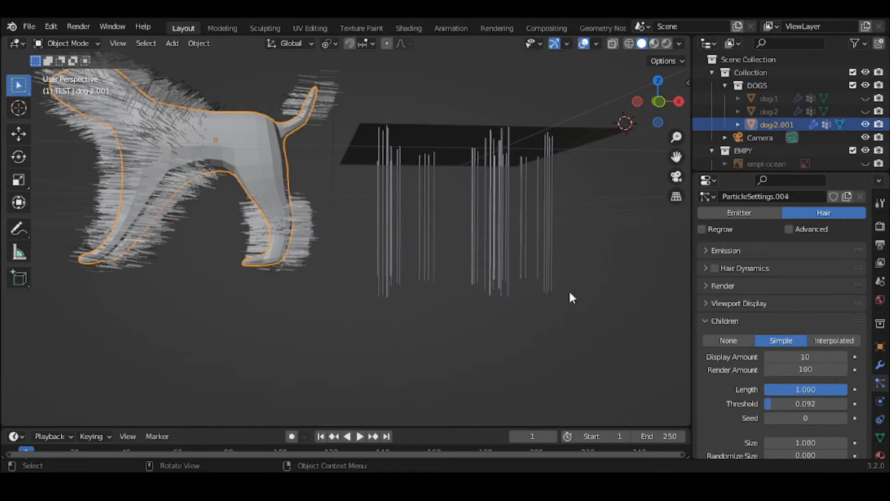
drag(777, 406, 753, 407)
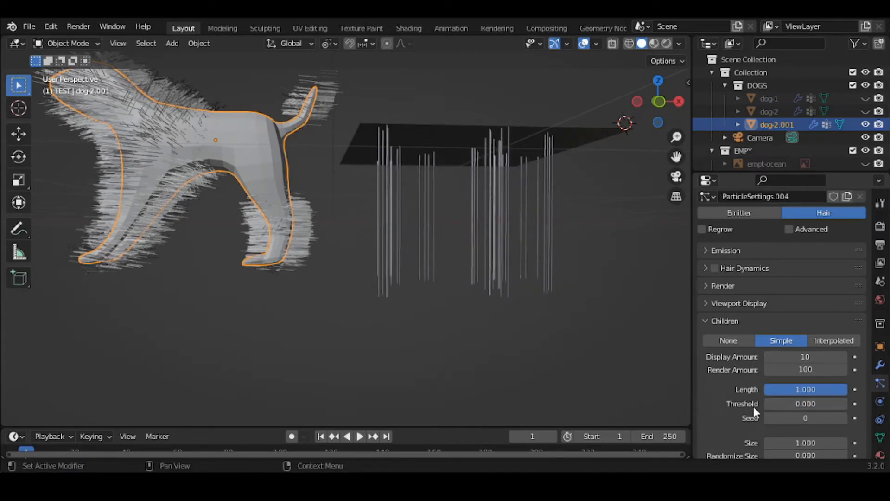
Try a children Threshold of 0.177 on the plane's hair and return it to 0.
click(419, 140)
scroll(521, 225, up, 2)
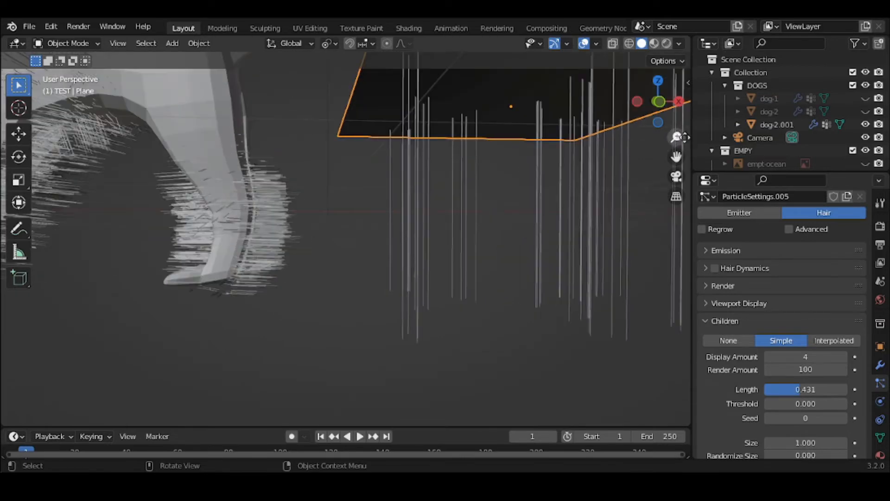
drag(676, 157, 497, 191)
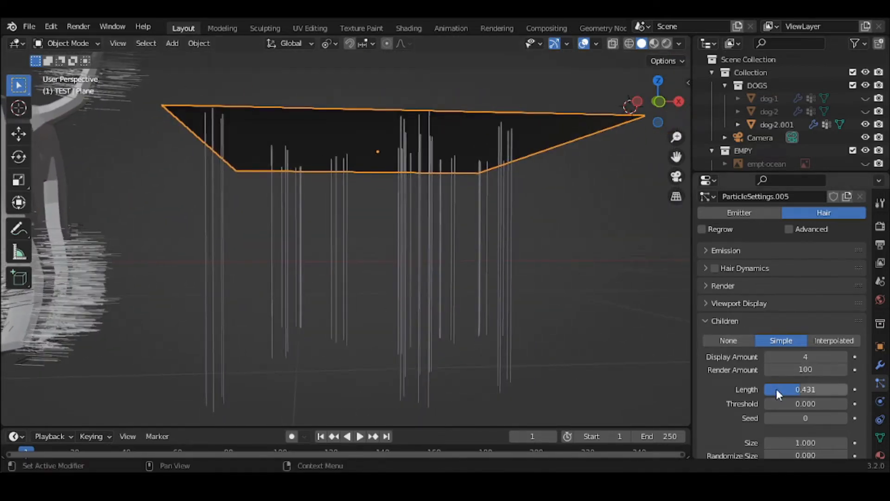
drag(768, 403, 790, 403)
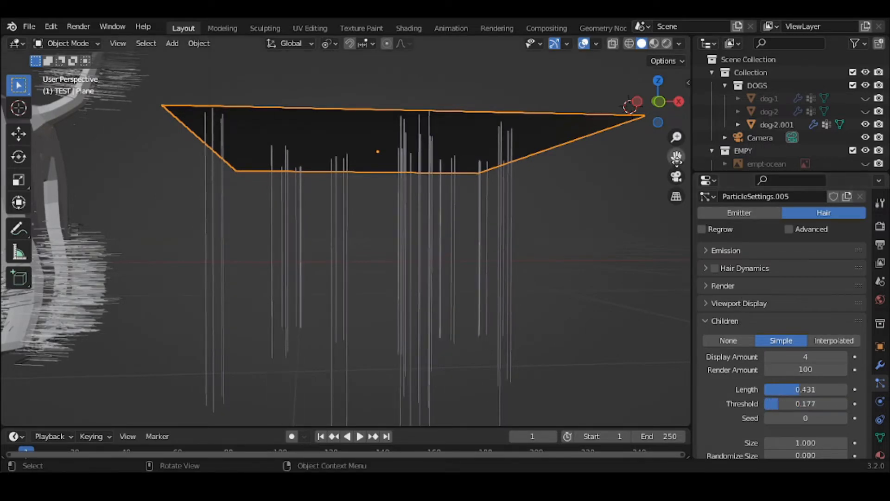
drag(676, 157, 676, 123)
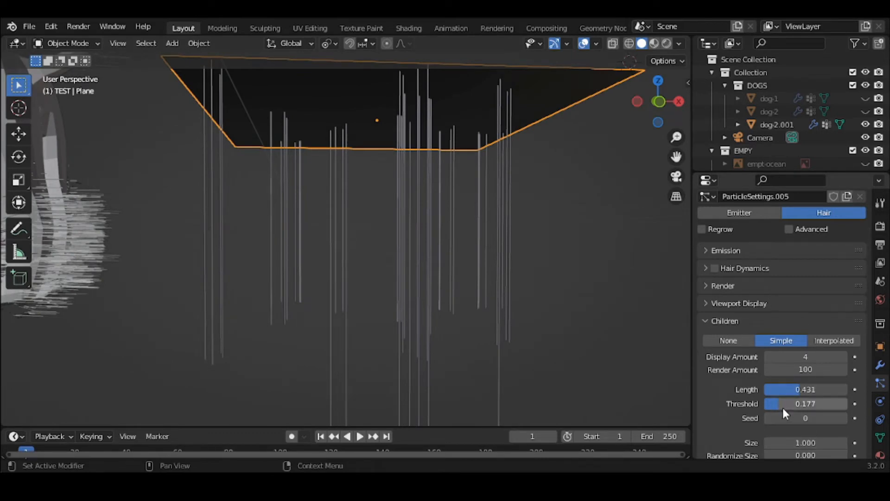
drag(783, 408, 763, 407)
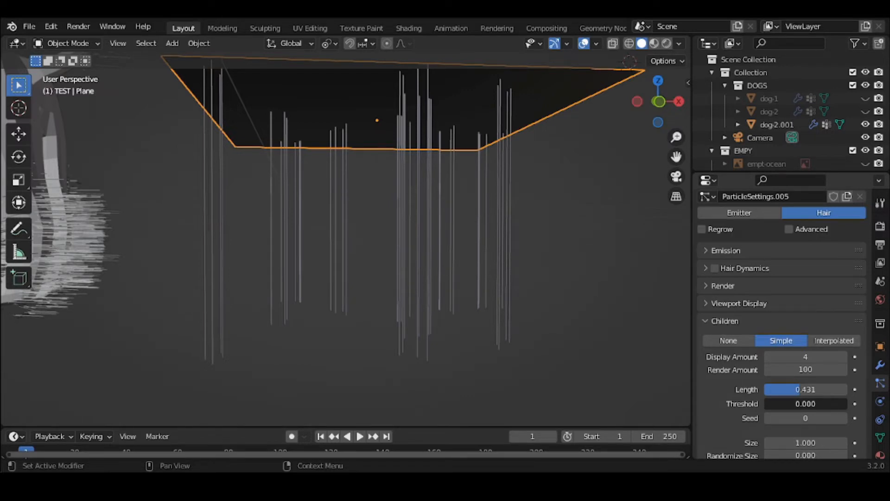
Try a children Threshold of 0.269 on the plane's hair and return it to 0.
drag(766, 404, 787, 404)
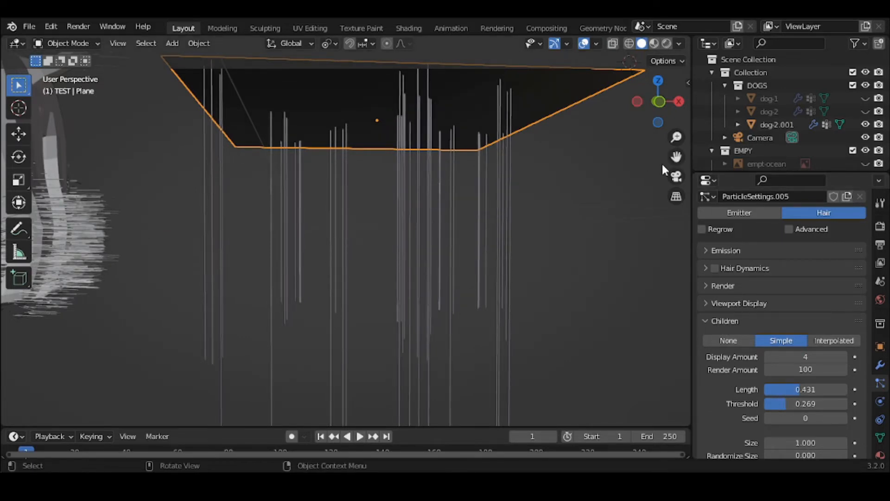
drag(676, 157, 671, 119)
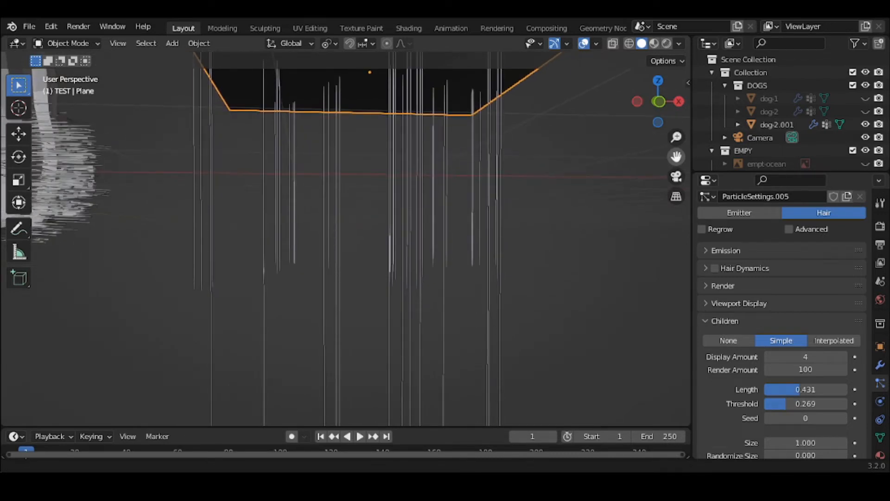
scroll(583, 260, down, 1)
scroll(584, 260, up, 1)
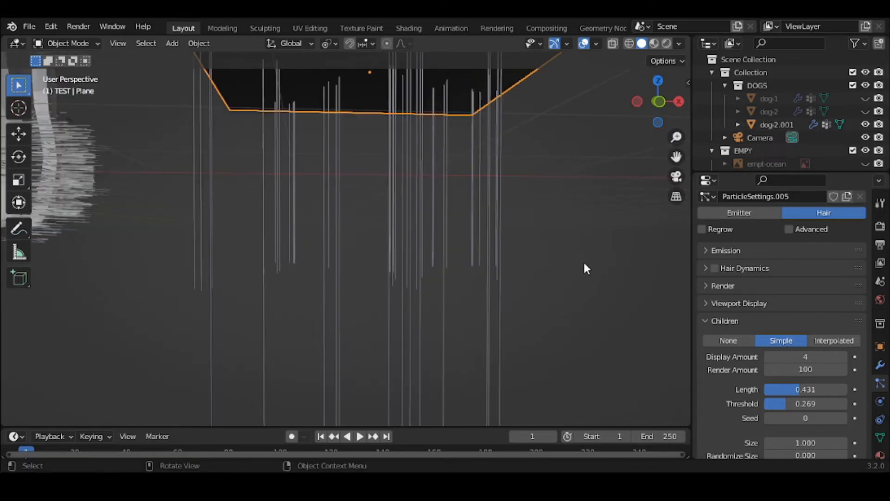
drag(676, 157, 672, 181)
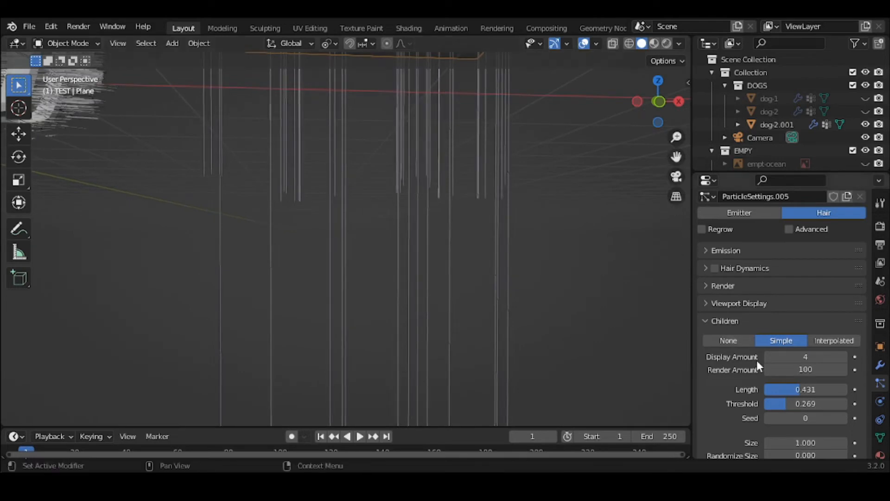
drag(770, 403, 747, 403)
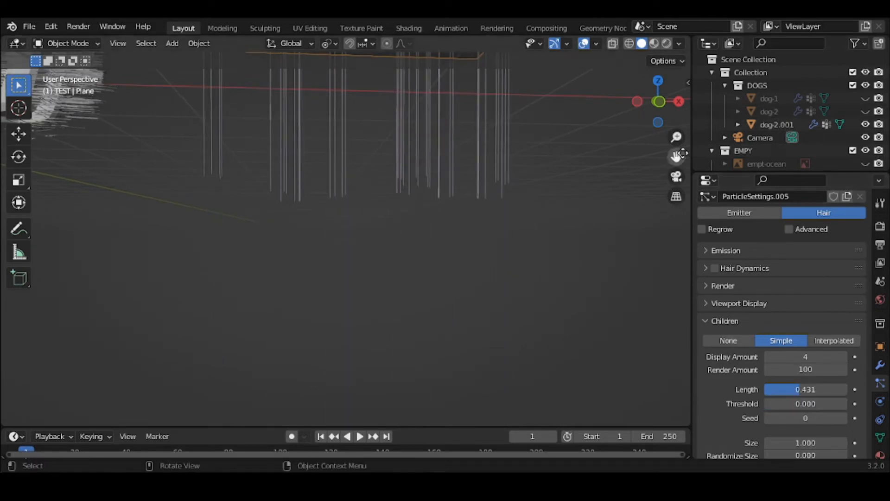
Select the dog, try a different children Threshold on its hair and return it to 0.
drag(678, 156, 737, 297)
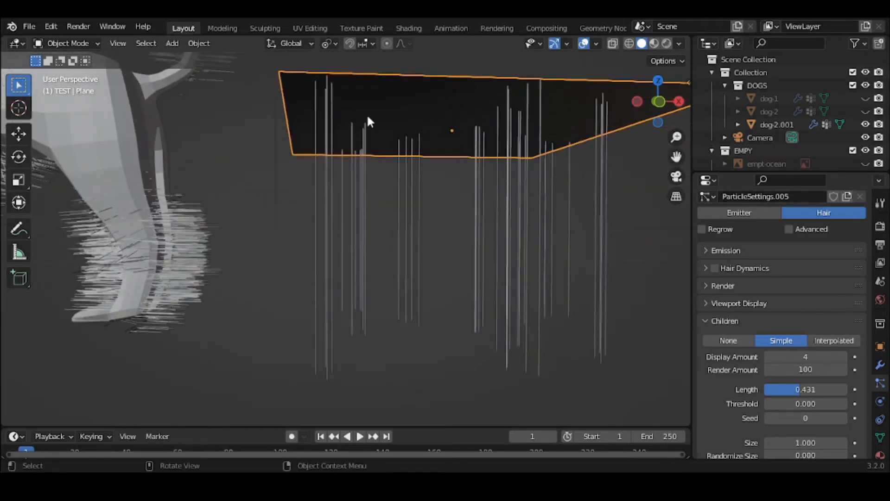
click(121, 144)
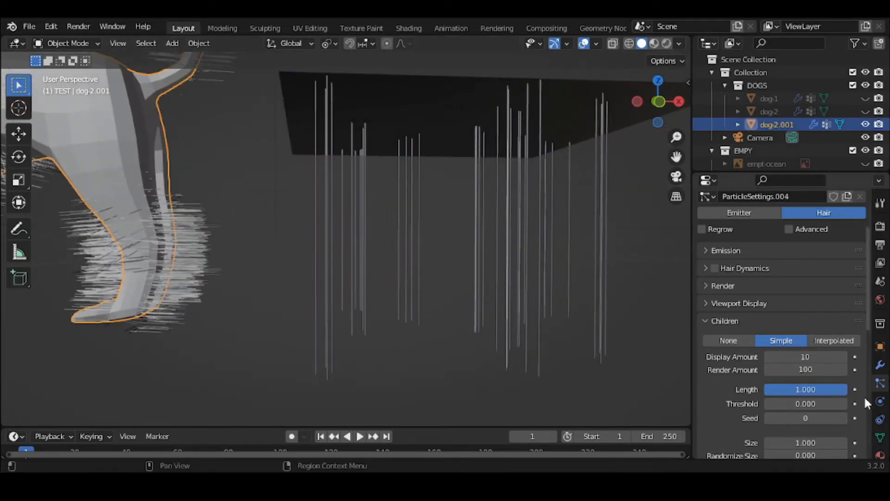
drag(773, 405, 703, 371)
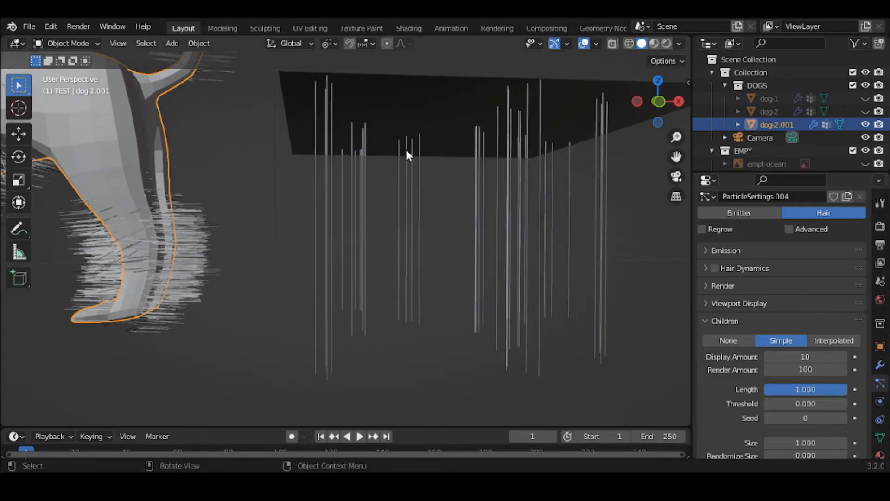
Try a children Seed of 50 and a Size of 0.986 on the plane's hair, and undo both changes.
click(392, 134)
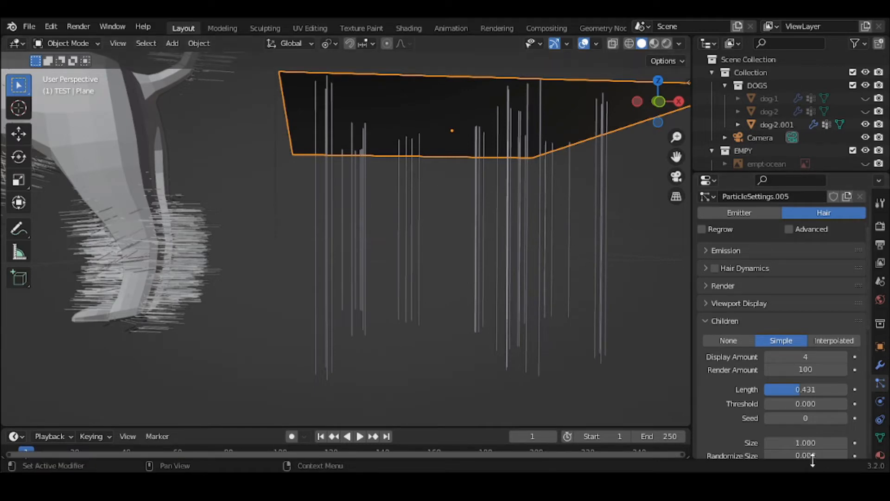
drag(770, 417, 816, 417)
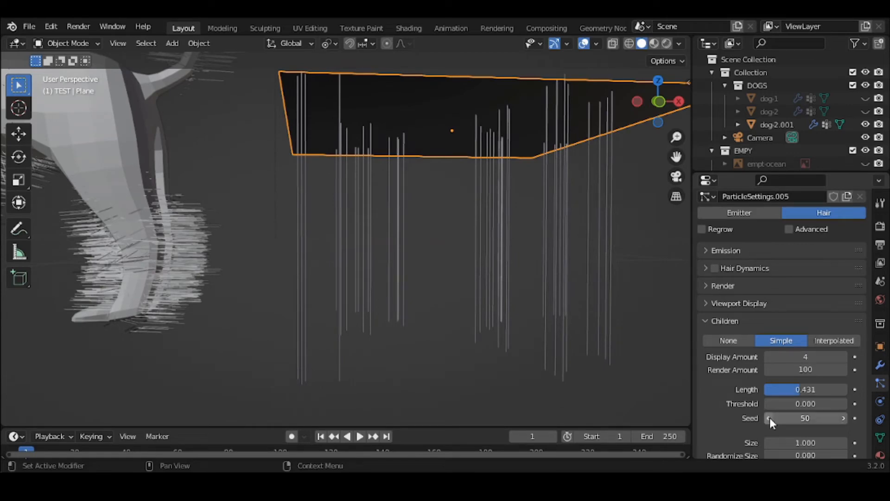
scroll(770, 417, down, 5)
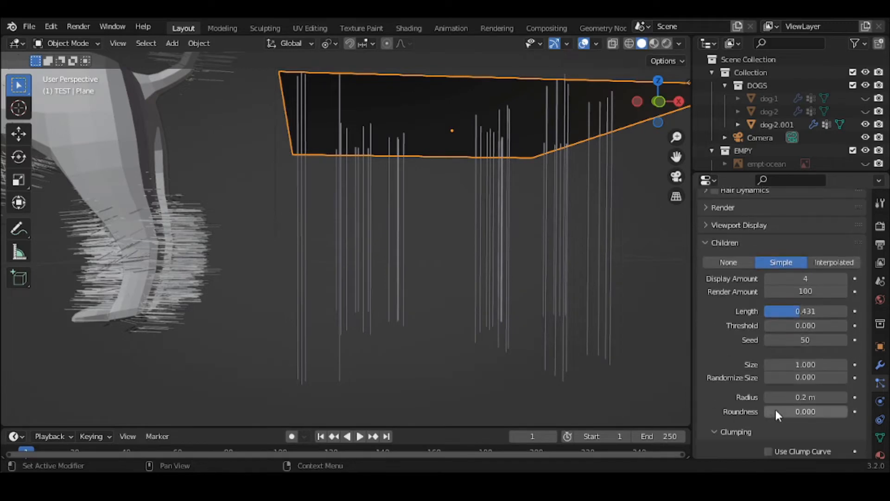
mouse_move(792, 361)
mouse_down()
mouse_move(803, 361)
mouse_move(791, 361)
mouse_up()
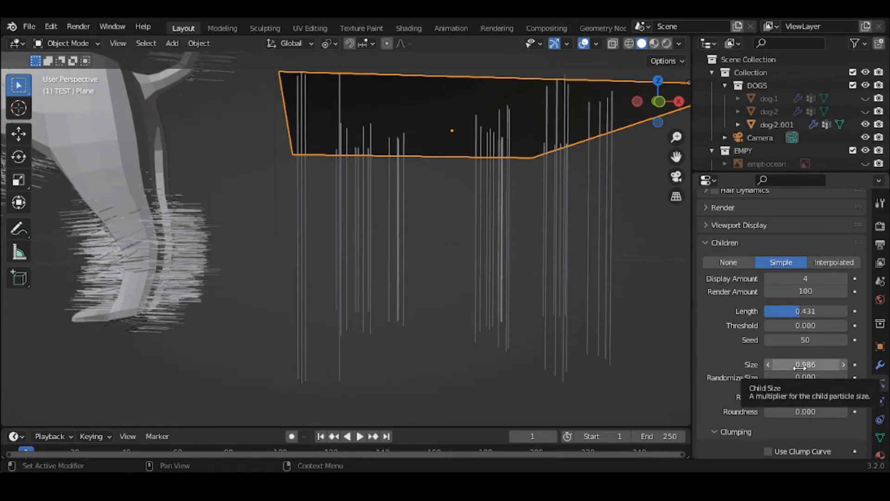
key(ctrl+z)
key(ctrl+z)
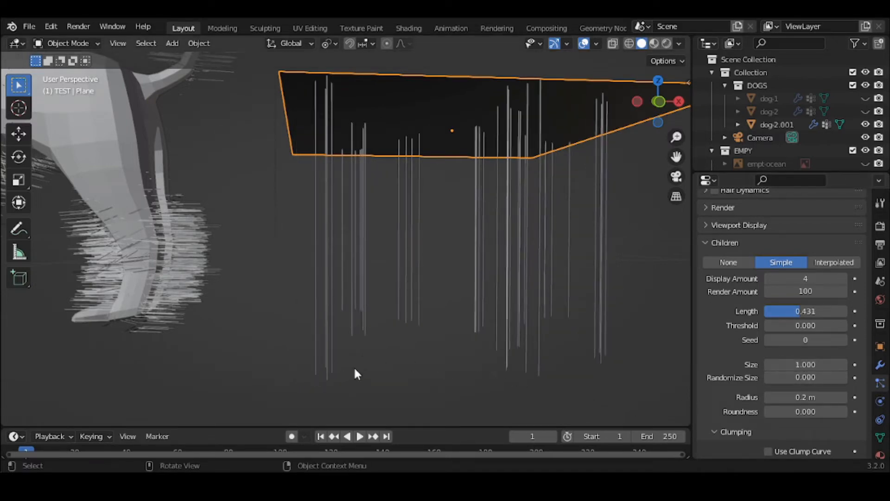
Try a children Size of 10 on the plane's hair and return it to 1.
mouse_move(356, 370)
middle_down()
mouse_move(377, 372)
mouse_move(354, 367)
middle_up()
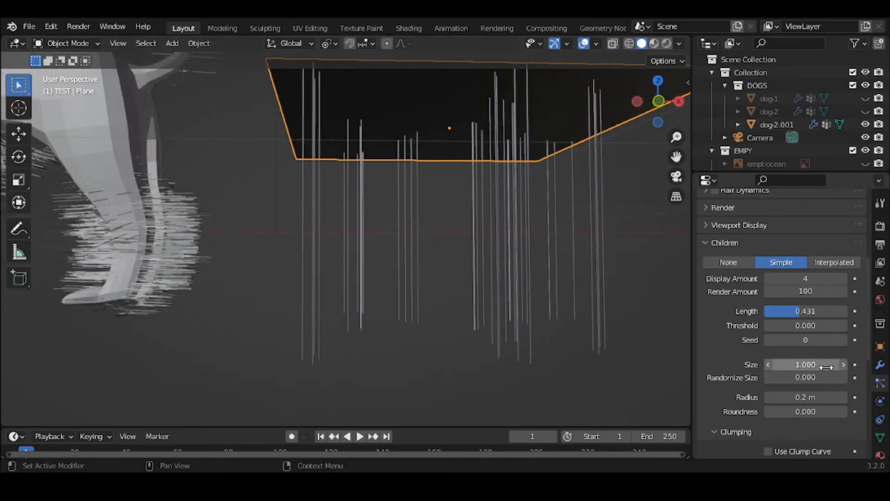
drag(826, 367, 796, 376)
key(BackSpace)
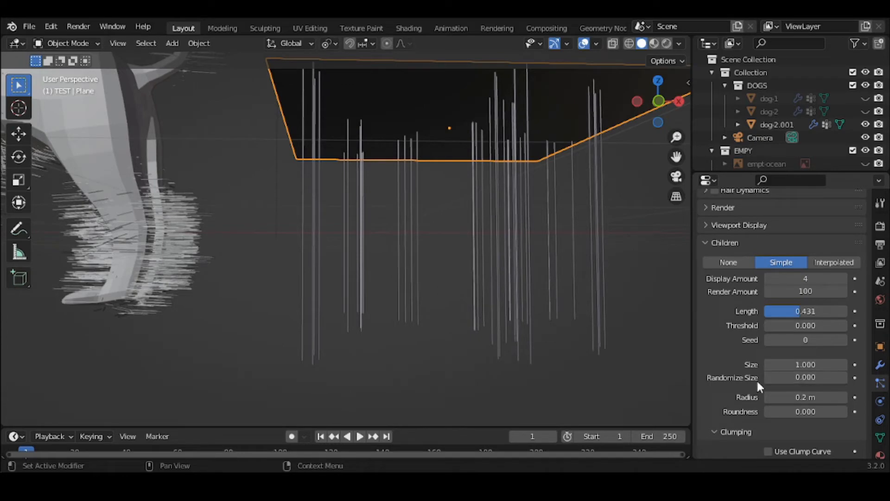
middle_drag(623, 337, 622, 338)
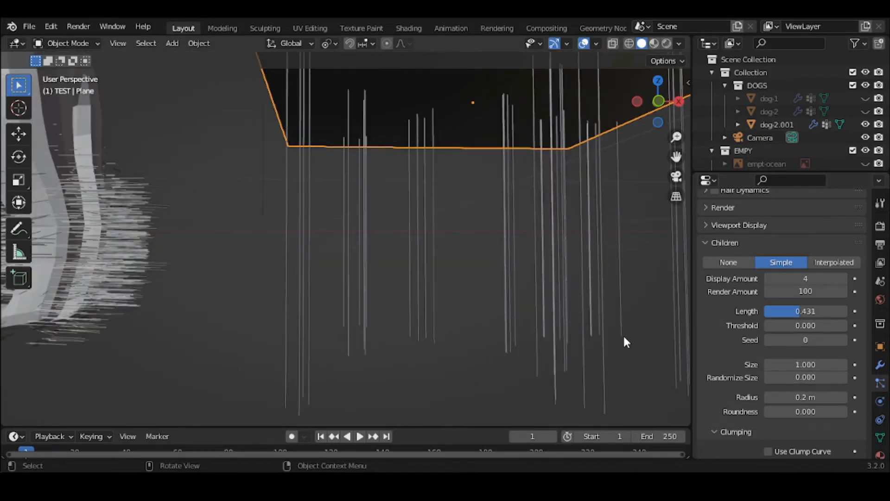
mouse_move(807, 365)
mouse_down()
mouse_move(830, 365)
mouse_move(789, 365)
mouse_move(858, 364)
mouse_move(811, 365)
mouse_up()
click(810, 365)
text(10)
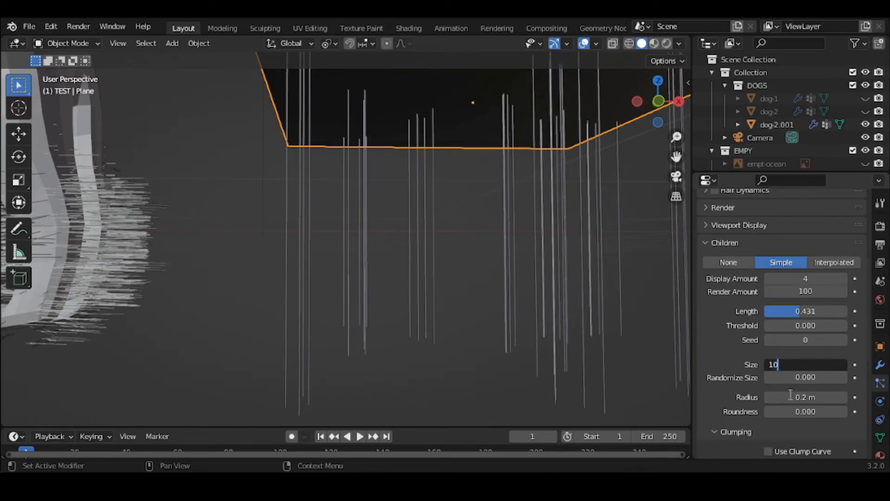
key(Return)
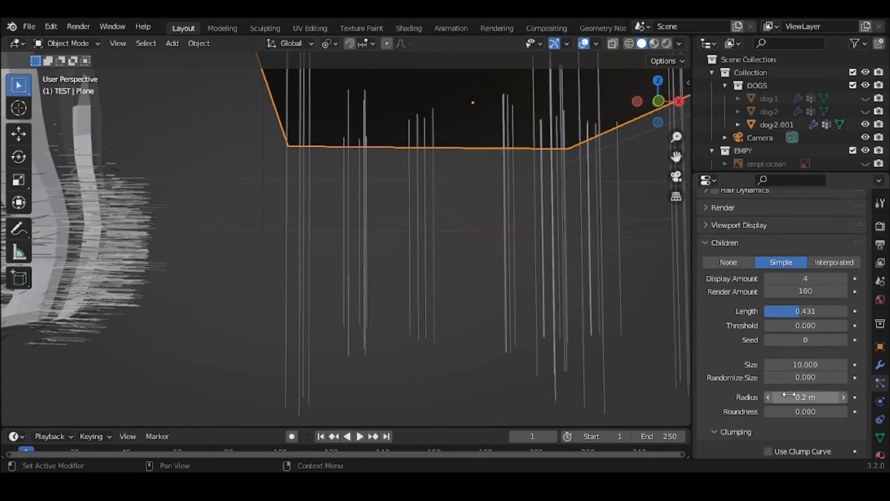
click(807, 359)
text(1)
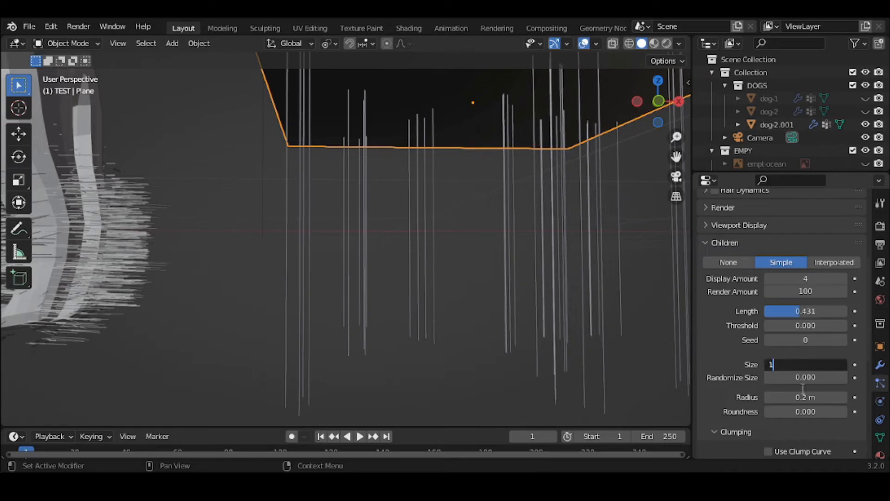
key(Return)
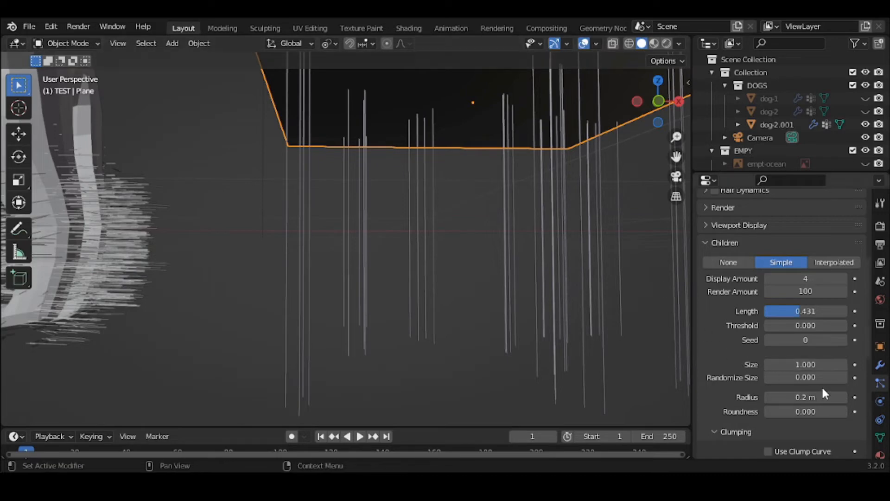
Try a children Radius of 2.14 m on the plane's hair and reduce it to 0.36 m.
scroll(824, 389, down, 1)
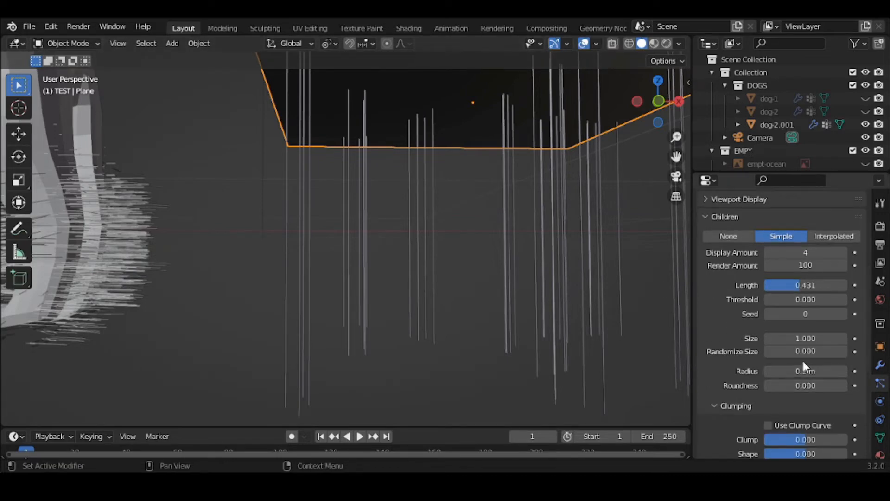
middle_drag(302, 155, 344, 185)
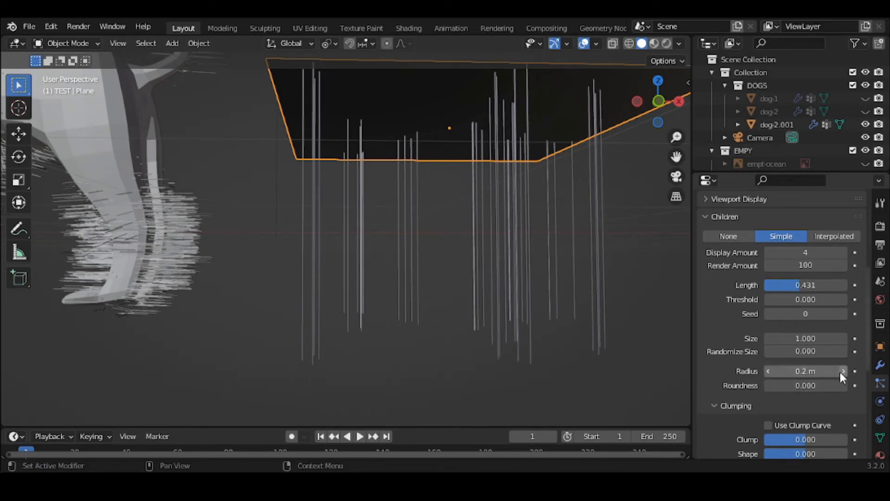
drag(789, 376, 859, 376)
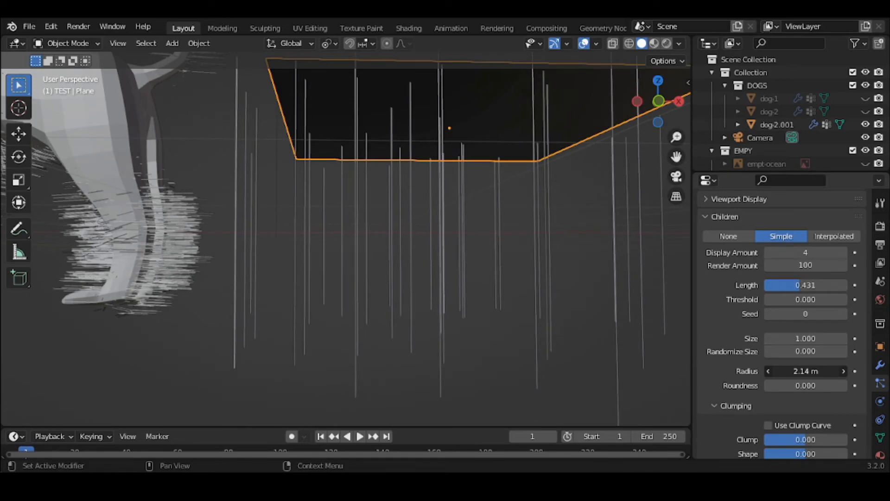
drag(860, 376, 802, 375)
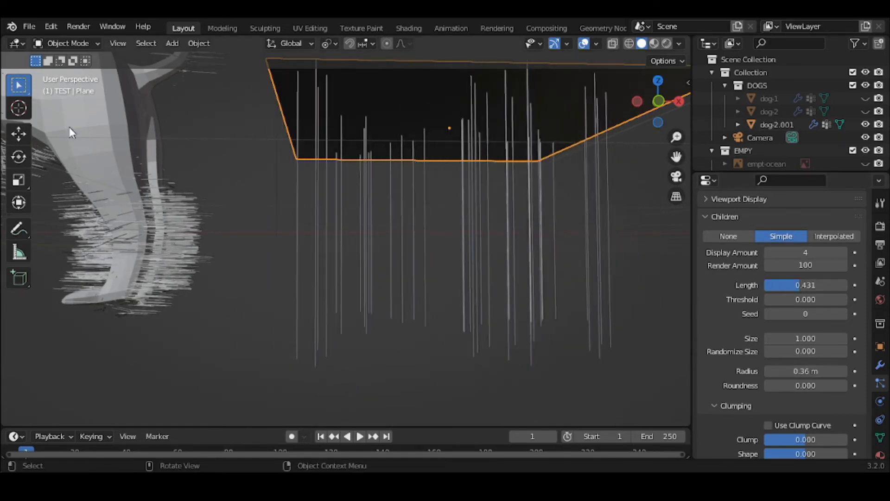
Try children Radius values of 1.33 m and 0.02 m on the dog's hair and return it to 0.2 m.
click(107, 129)
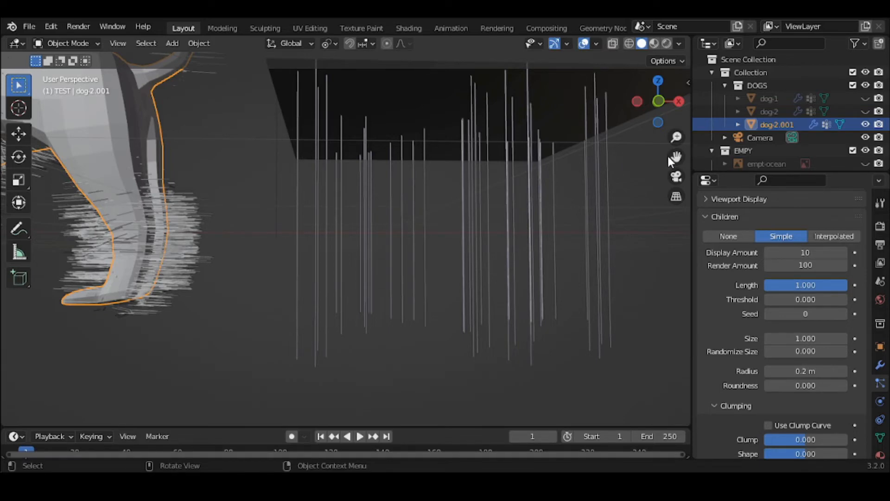
drag(670, 157, 853, 167)
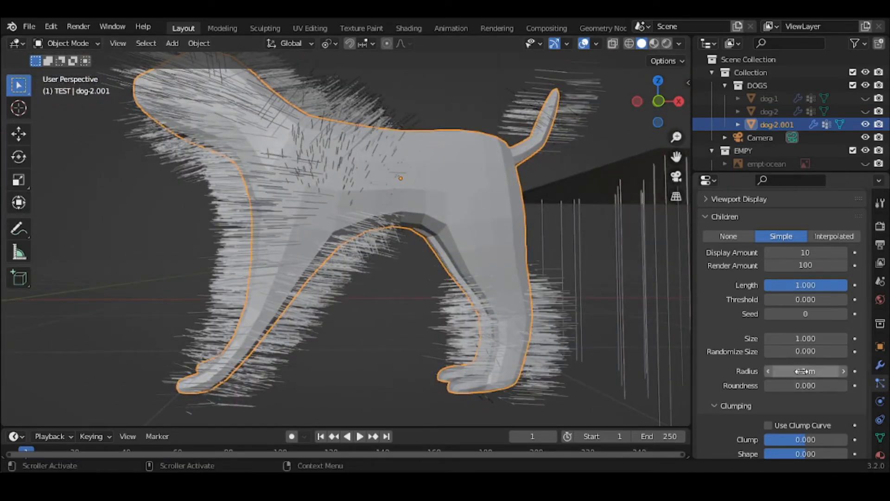
drag(803, 371, 867, 372)
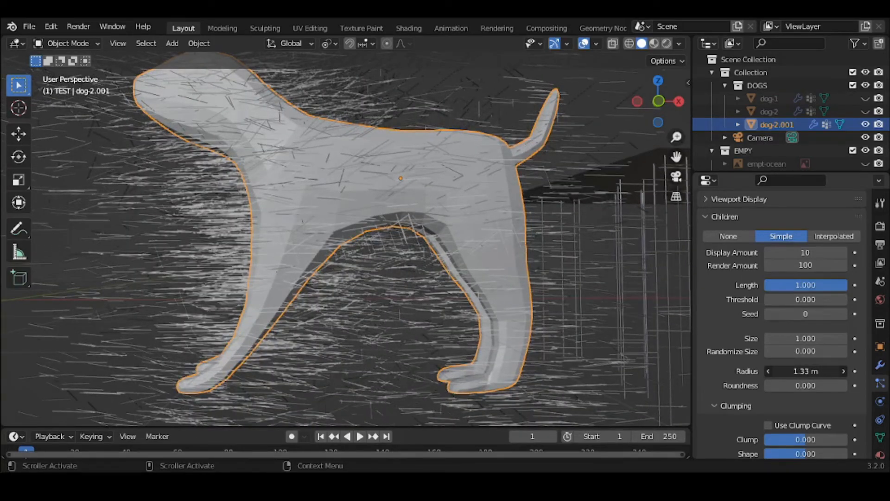
drag(830, 371, 779, 371)
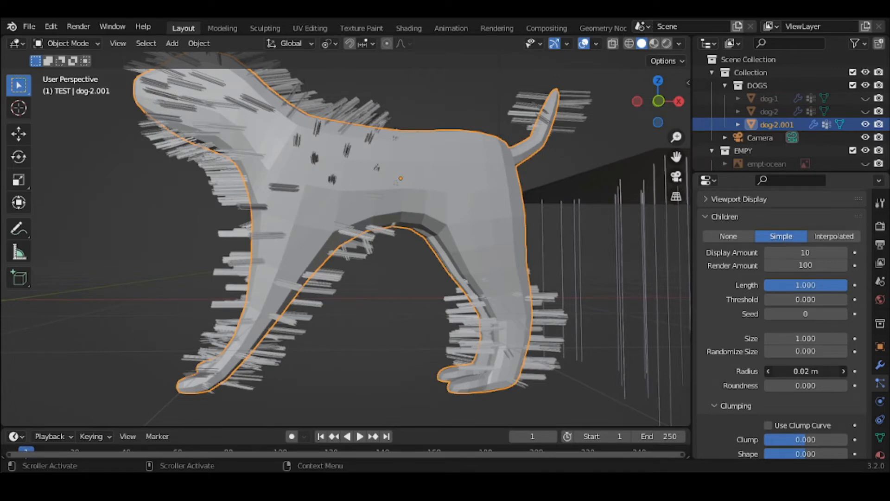
drag(779, 371, 804, 371)
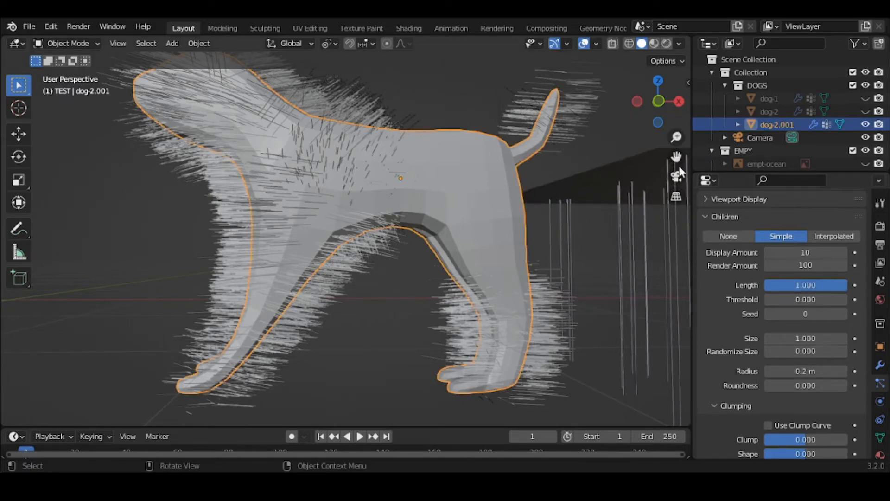
With the hair plane selected, set the dog hair's children Radius to 0.32 m and Roundness to 0.008.
drag(677, 157, 474, 154)
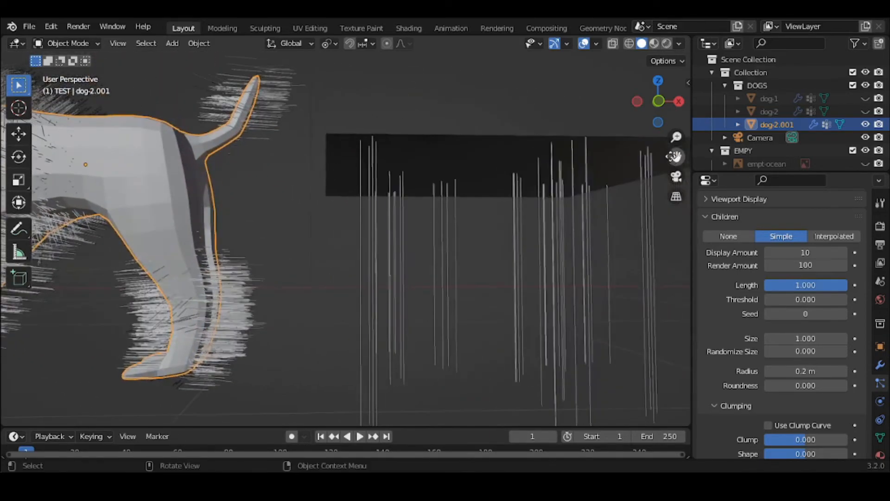
click(479, 148)
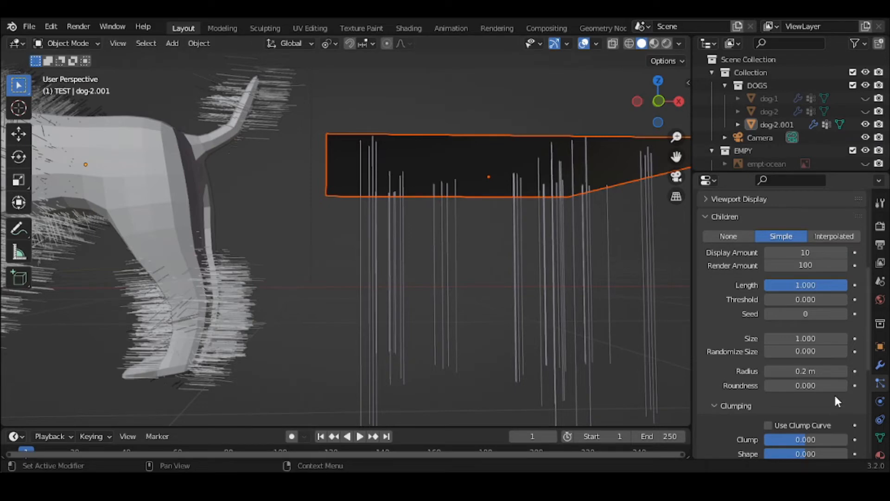
click(800, 383)
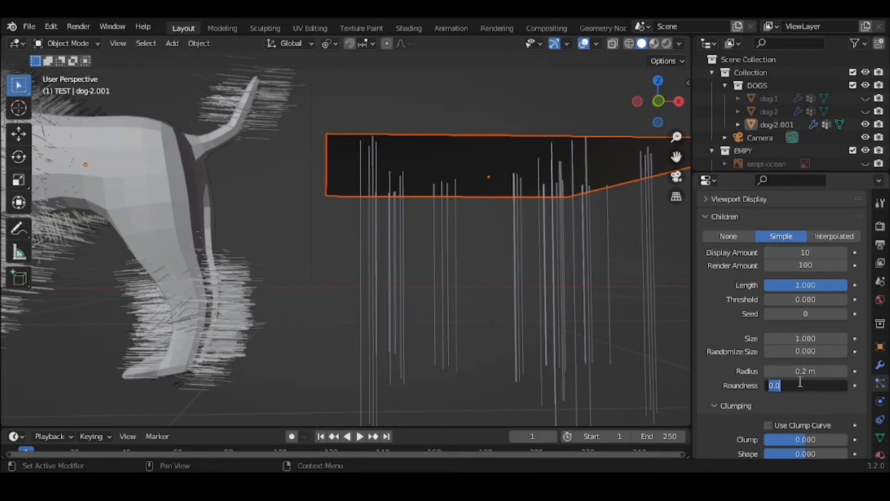
click(677, 159)
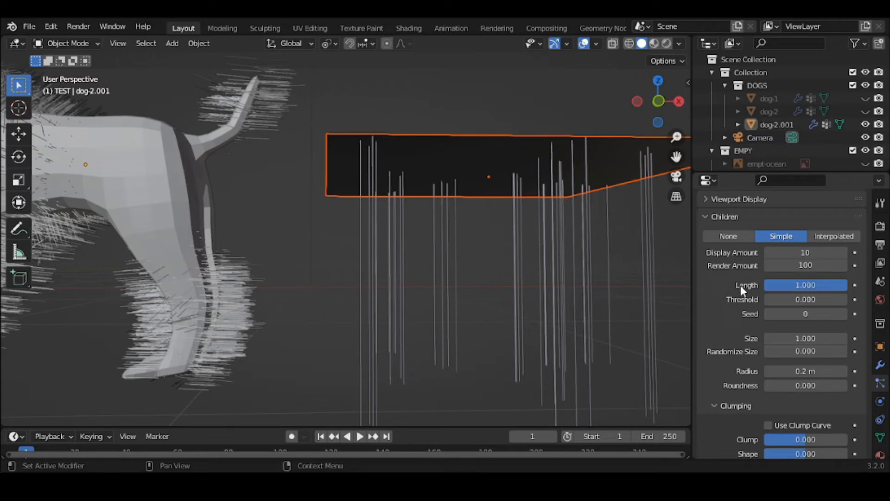
drag(676, 157, 626, 87)
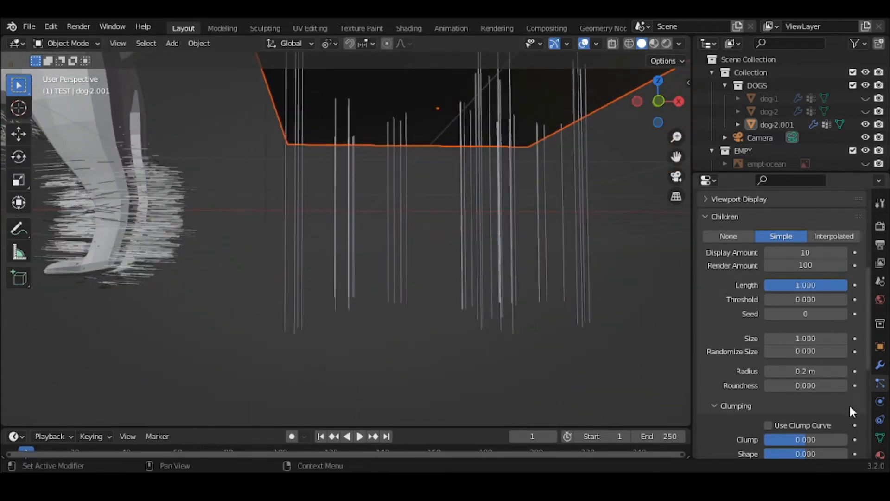
mouse_move(815, 372)
mouse_down()
mouse_move(784, 372)
mouse_move(833, 372)
mouse_move(805, 382)
mouse_move(830, 382)
mouse_move(804, 382)
mouse_up()
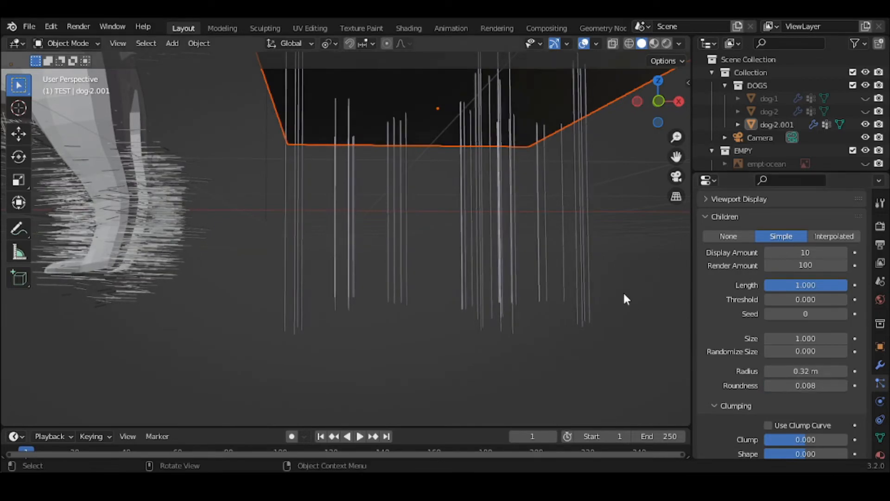
Make the hair plane the active object and set its hair children Roundness to 0.646.
click(447, 297)
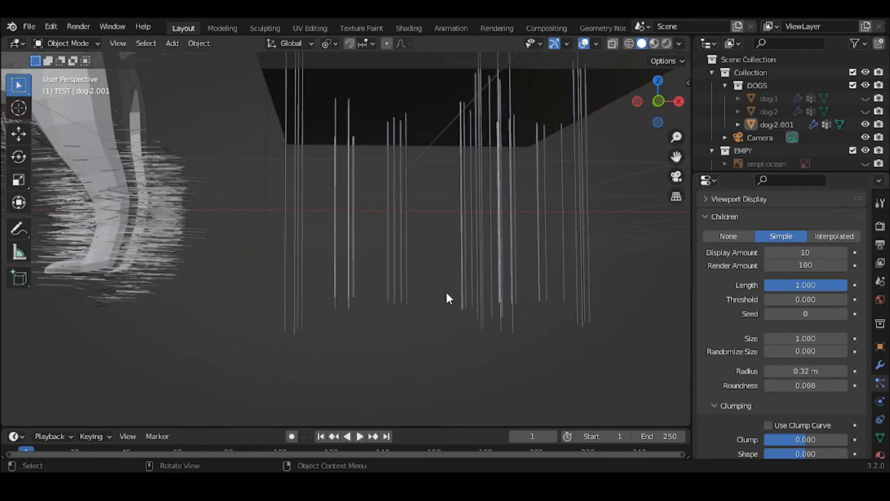
click(446, 82)
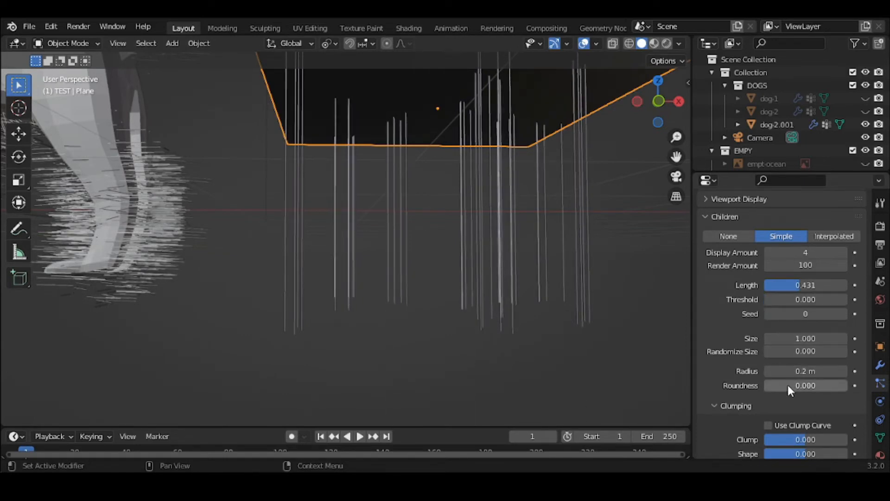
drag(788, 385, 765, 385)
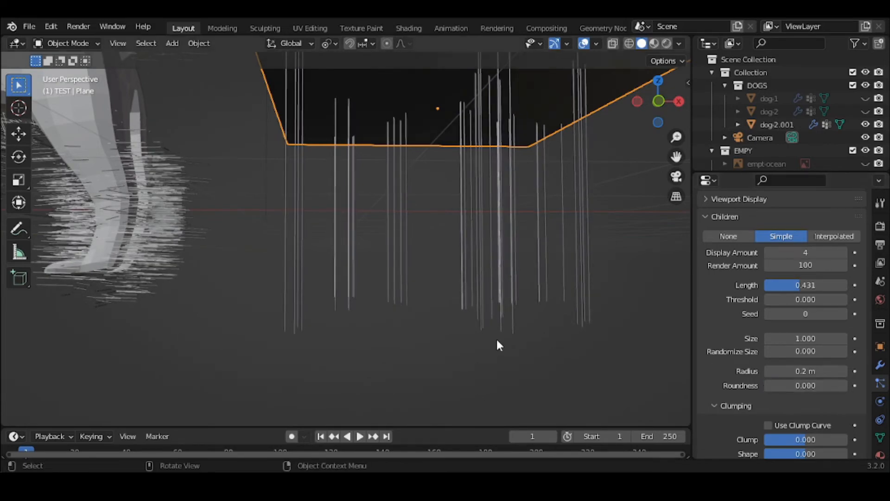
middle_drag(496, 337, 647, 366)
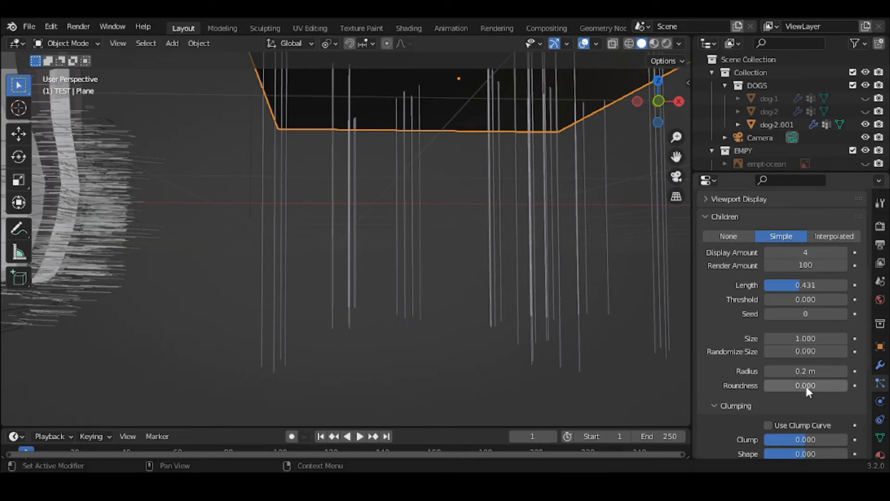
mouse_move(807, 386)
mouse_down()
mouse_move(797, 386)
mouse_move(858, 386)
mouse_move(774, 386)
mouse_move(835, 386)
mouse_move(818, 386)
mouse_up()
scroll(636, 382, down, 1)
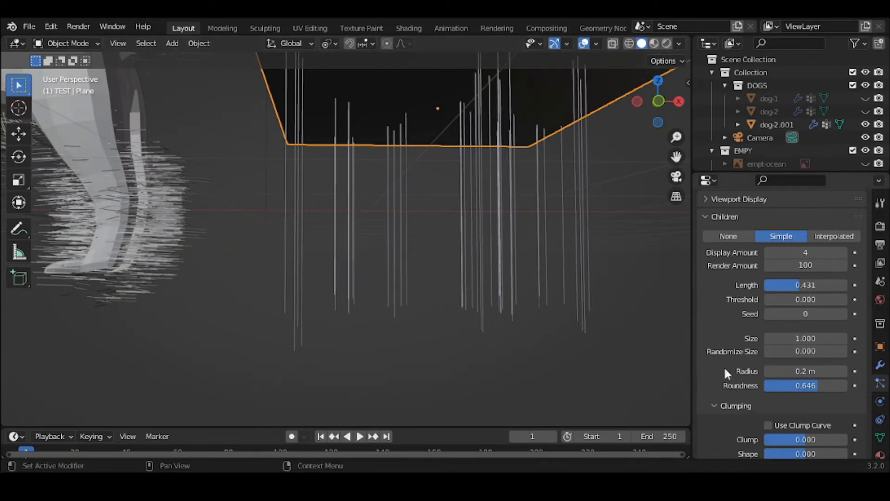
Set the Clump value of the plane's children hair to -1.
click(736, 218)
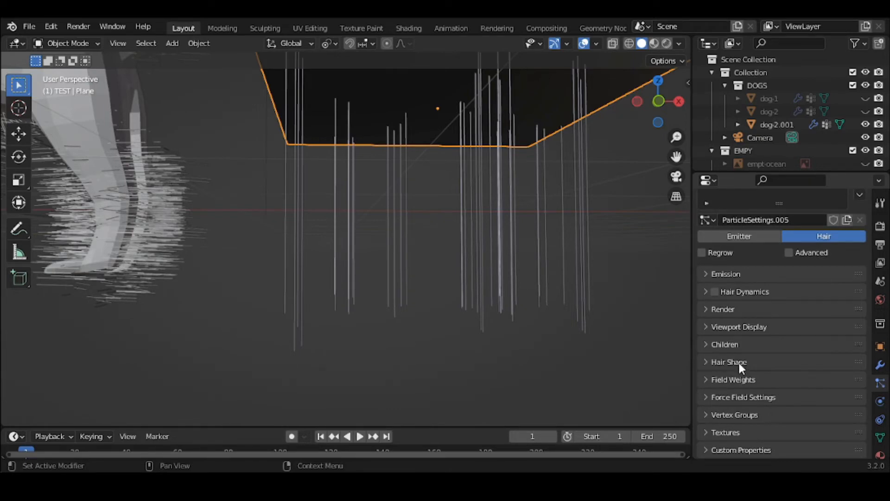
click(726, 344)
scroll(748, 377, down, 5)
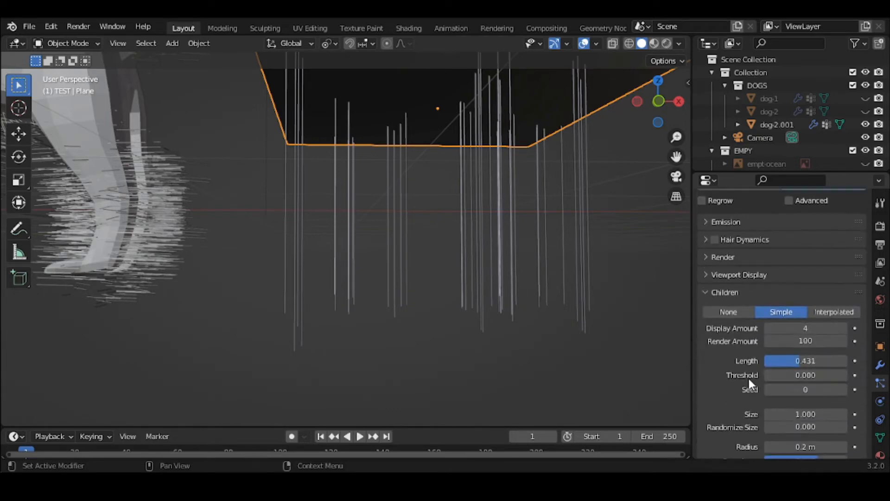
scroll(748, 377, down, 5)
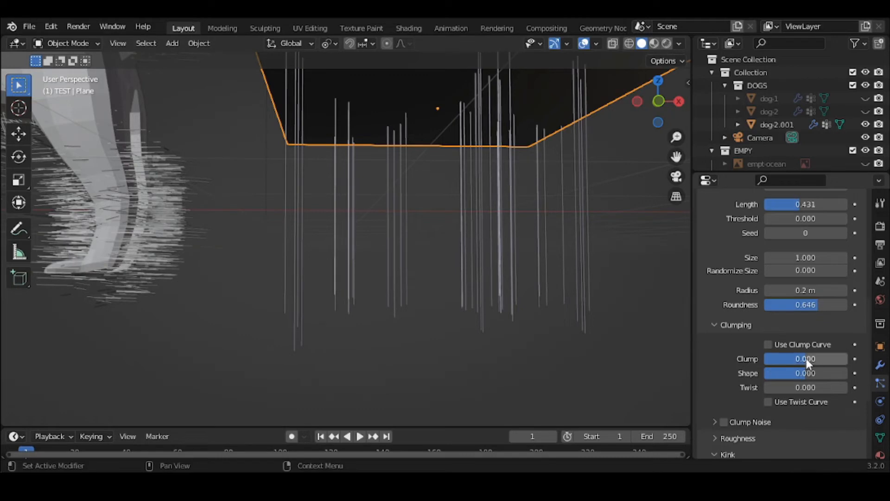
drag(806, 358, 756, 359)
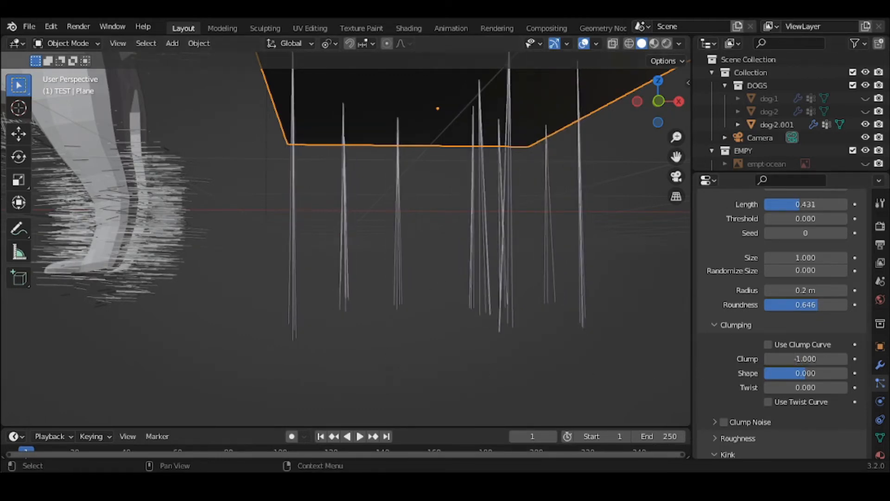
Annotate the plane's hair in red: circle three strand roots, write "-1" above the plane and box the tips of two strand groups.
drag(677, 156, 676, 200)
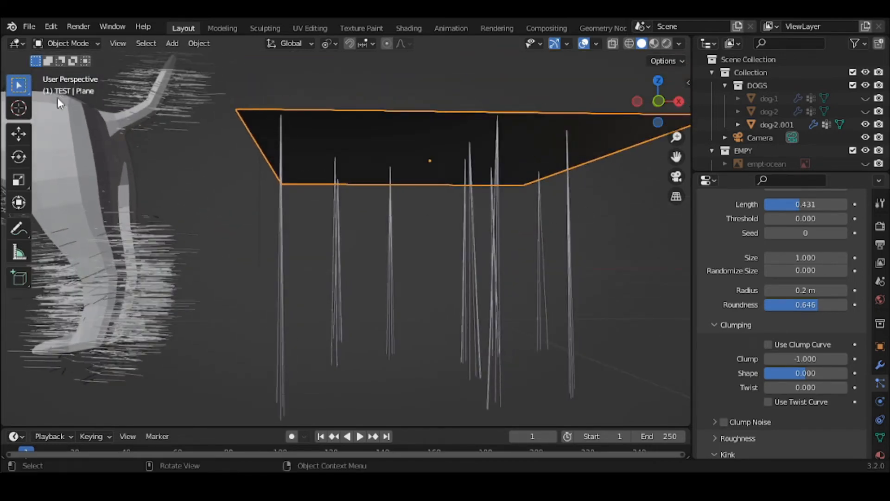
click(18, 229)
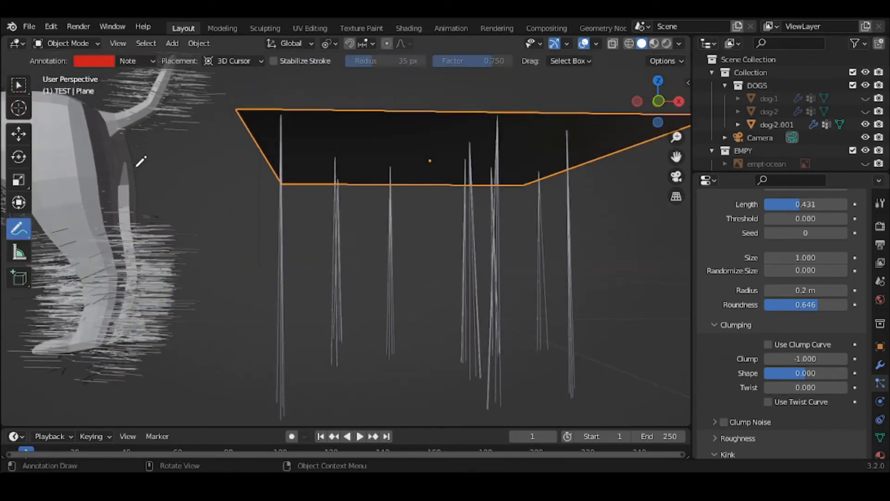
mouse_move(276, 107)
mouse_down()
mouse_move(292, 125)
mouse_move(291, 108)
mouse_up()
mouse_move(333, 144)
mouse_down()
mouse_move(331, 160)
mouse_move(348, 156)
mouse_move(331, 140)
mouse_up()
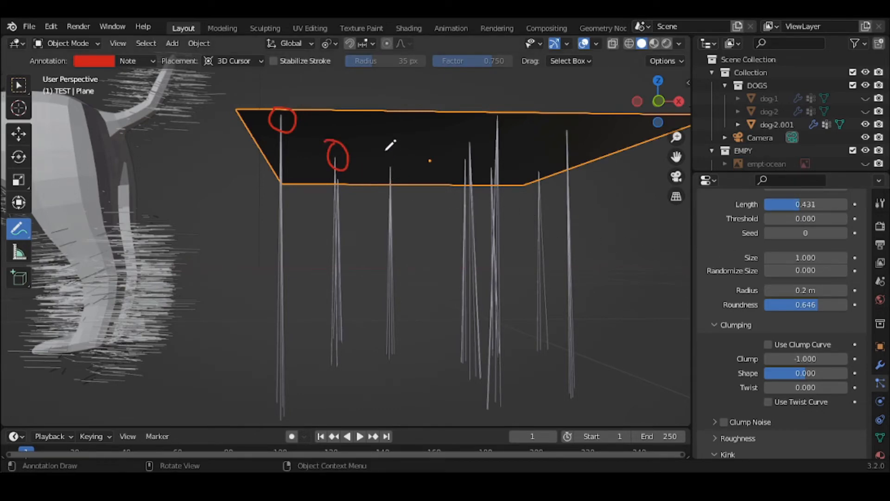
drag(369, 90, 413, 101)
mouse_move(405, 157)
mouse_down()
mouse_move(384, 169)
mouse_move(402, 180)
mouse_move(407, 160)
mouse_up()
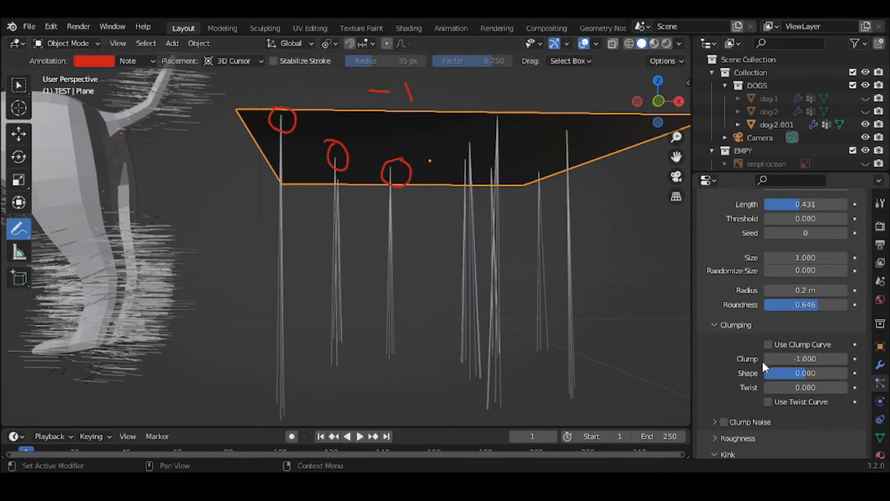
key(minus)
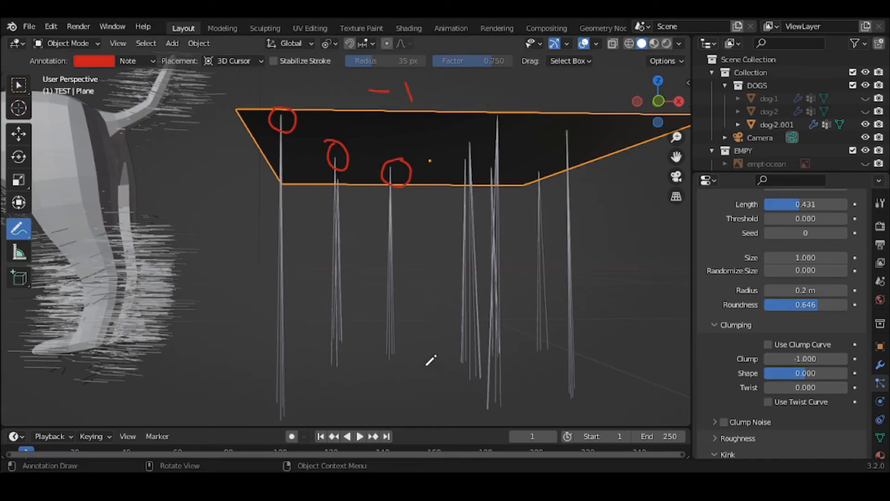
mouse_move(411, 345)
mouse_down()
mouse_move(403, 332)
mouse_move(374, 332)
mouse_move(373, 376)
mouse_move(421, 361)
mouse_move(423, 341)
mouse_up()
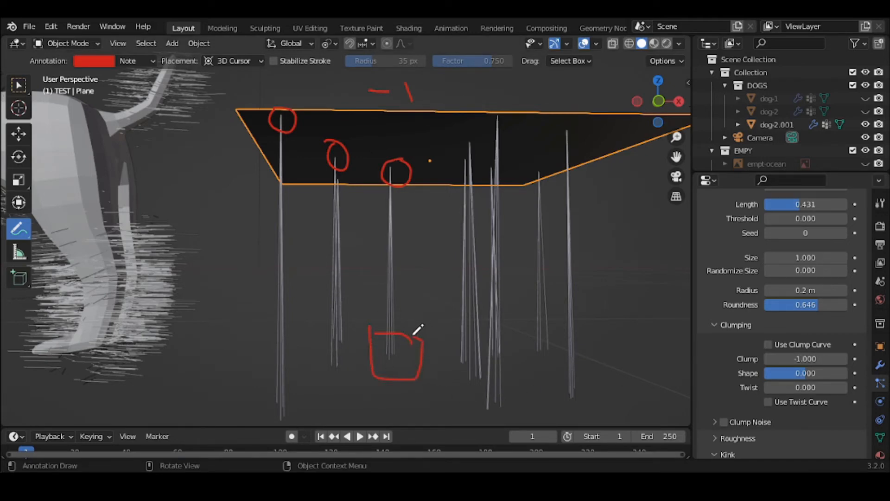
mouse_move(317, 318)
mouse_down()
mouse_move(325, 374)
mouse_move(374, 342)
mouse_move(365, 312)
mouse_move(326, 317)
mouse_up()
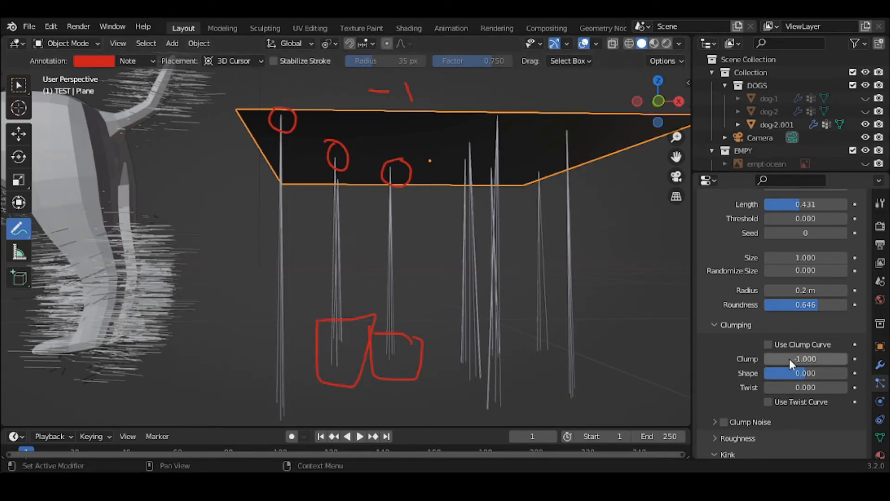
Compare Clump values of 1 and -1 on the plane's hair, leave Clump at 1, and erase the red annotations.
drag(789, 359, 841, 364)
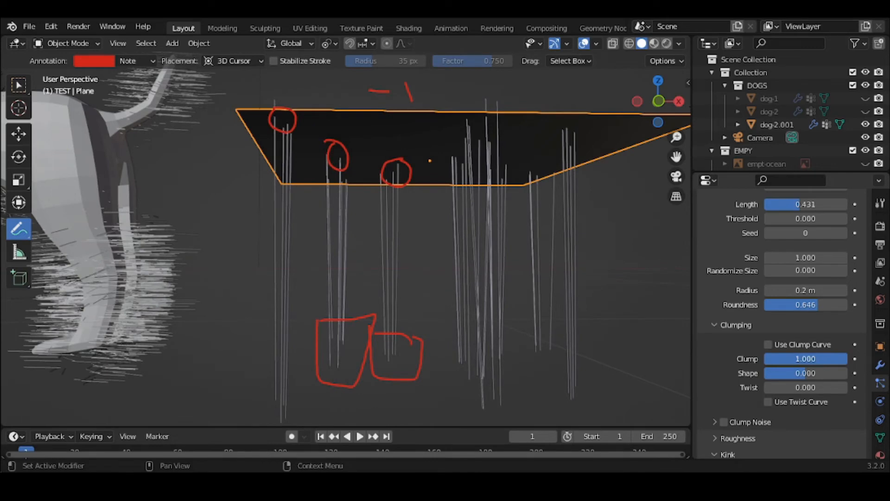
drag(826, 359, 742, 359)
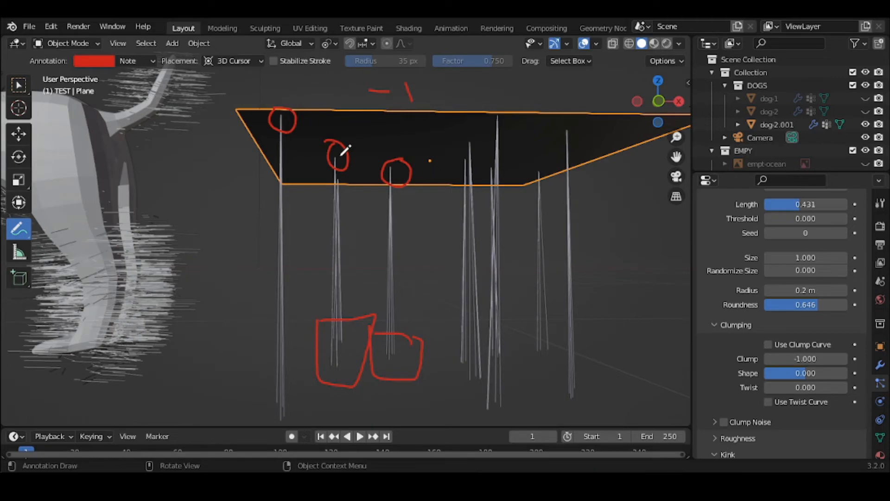
drag(783, 360, 849, 359)
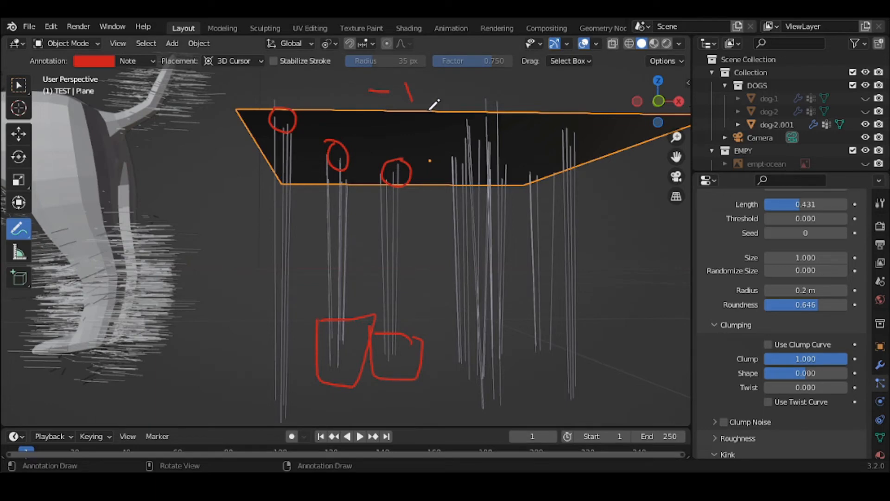
mouse_move(426, 109)
right_down()
mouse_move(400, 88)
mouse_move(397, 98)
mouse_move(304, 120)
mouse_move(265, 100)
mouse_move(484, 172)
mouse_move(278, 145)
mouse_move(308, 318)
mouse_move(356, 317)
mouse_move(328, 372)
mouse_move(324, 319)
mouse_move(441, 338)
mouse_move(404, 387)
mouse_move(379, 319)
mouse_move(378, 354)
right_up()
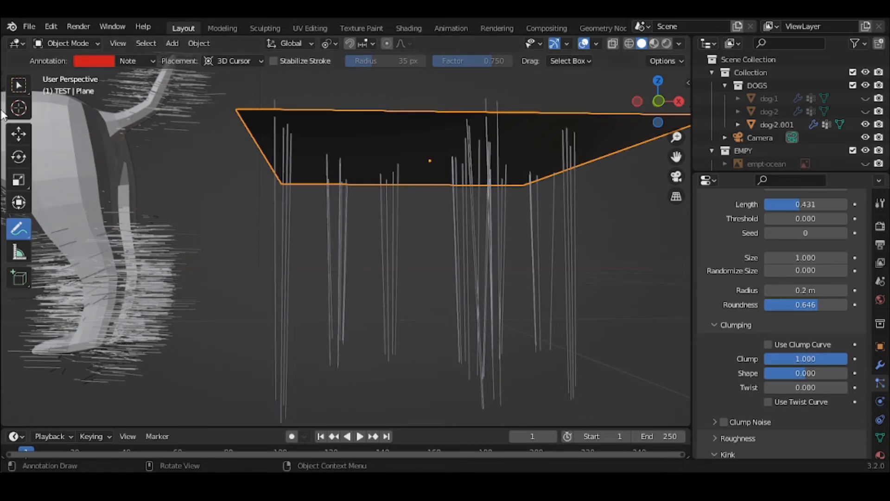
click(18, 84)
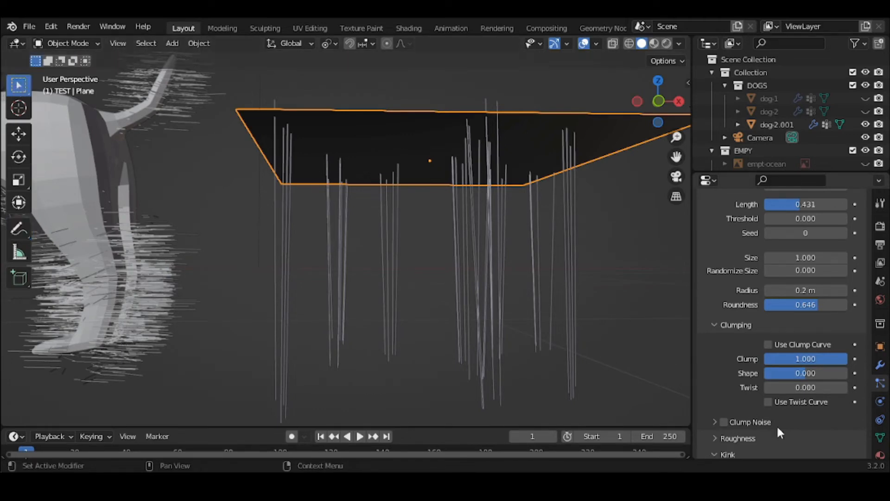
Try clumping Shape values of -0.999 and 0.523 with Clump at 1 and -1 on the plane's hair, leaving Shape at 0.999 and Clump at 1.
drag(805, 373, 765, 373)
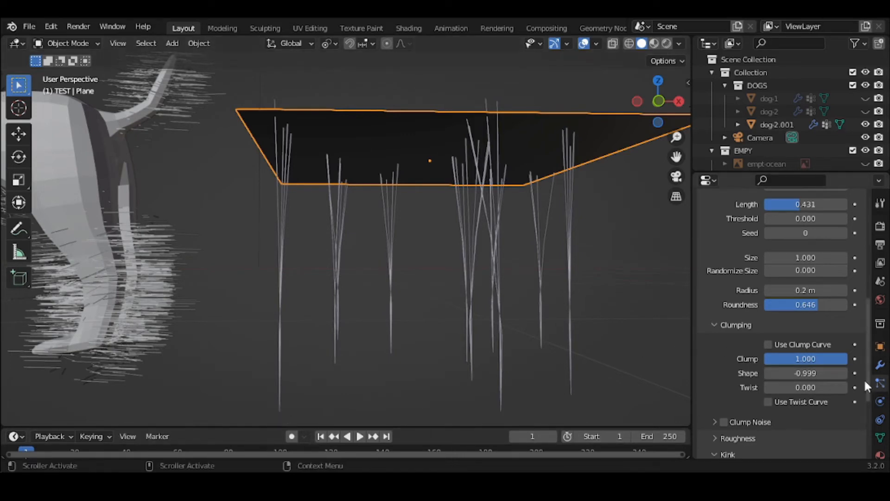
drag(809, 373, 808, 373)
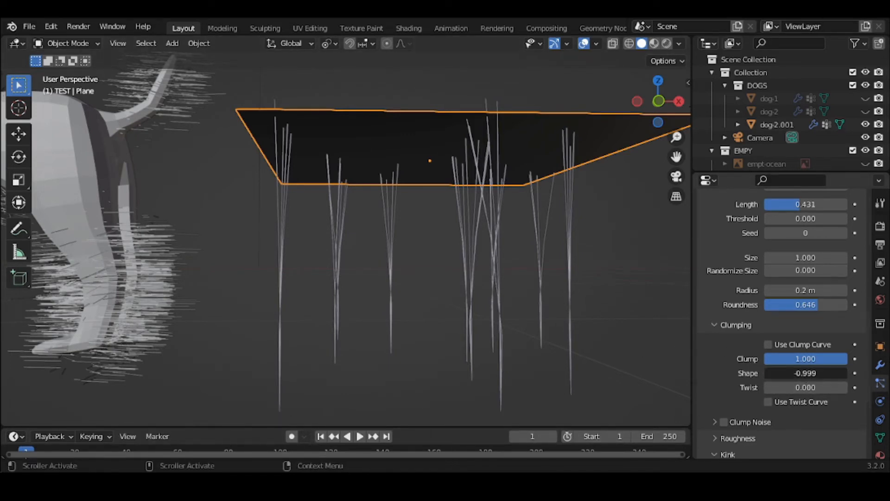
click(828, 375)
click(709, 339)
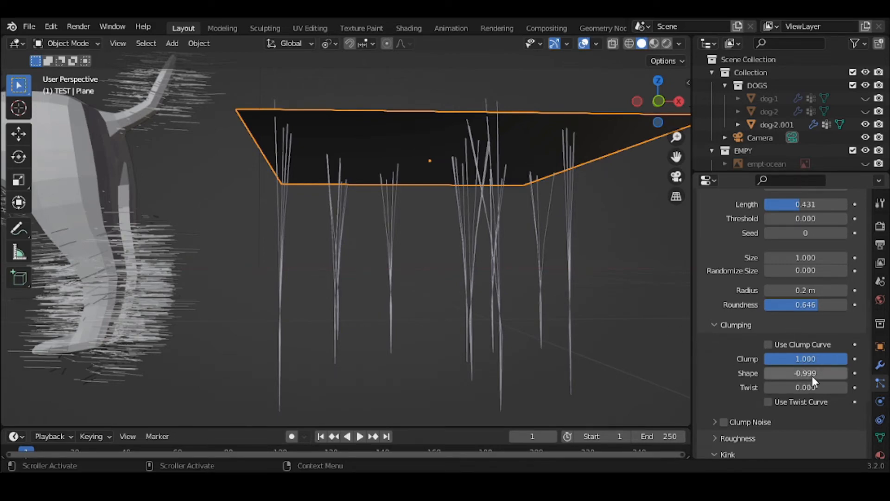
drag(813, 377, 766, 359)
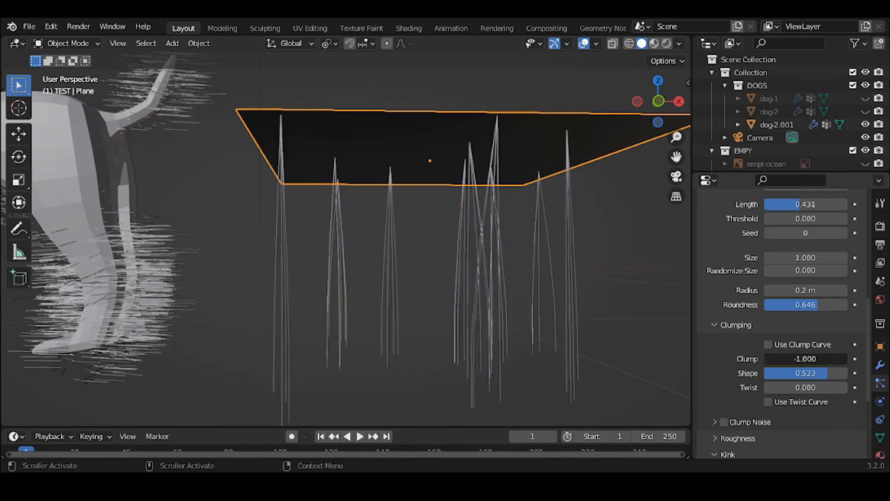
drag(766, 359, 848, 371)
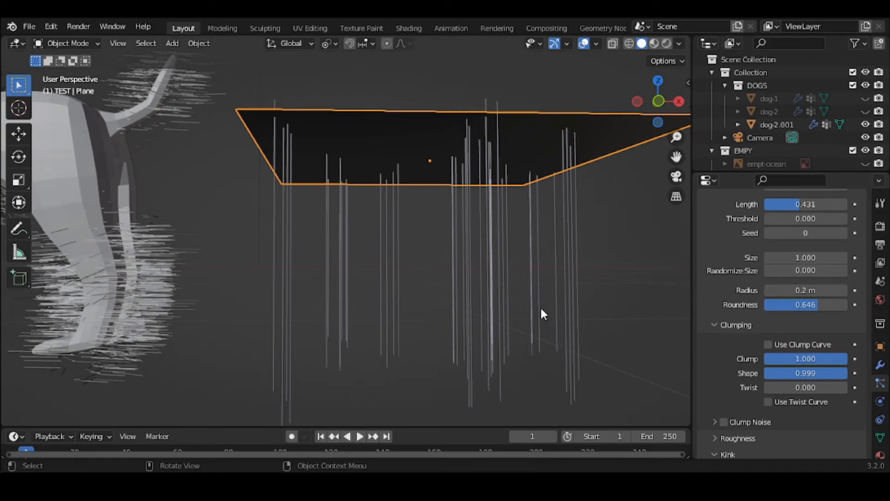
Mark the plane's two leftmost hair groups with short red annotation strokes, erase them and return to the selection tool.
scroll(541, 306, down, 2)
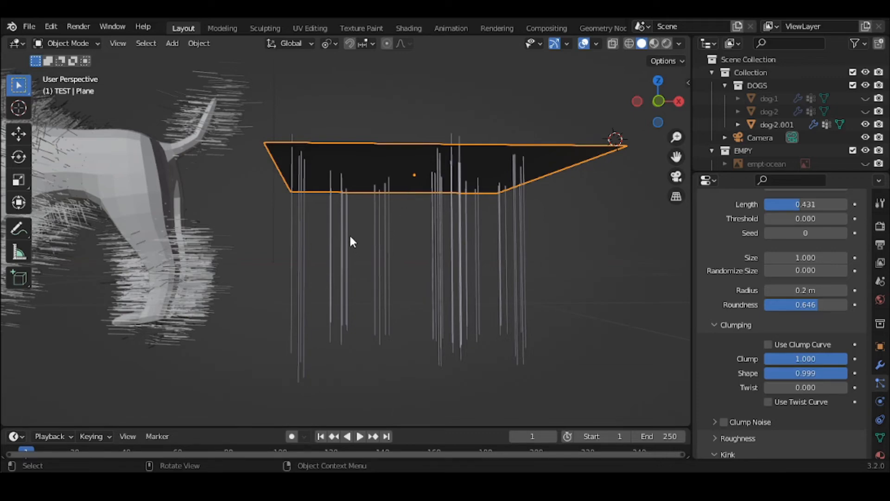
click(19, 228)
drag(292, 194, 291, 253)
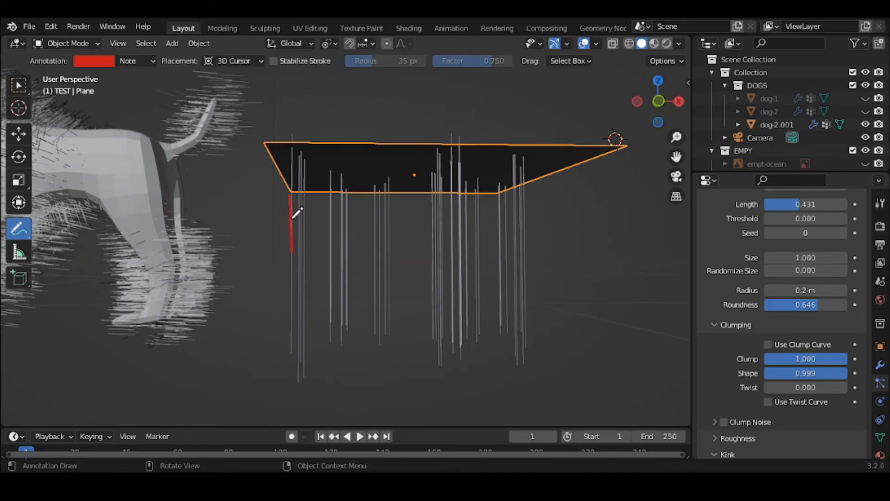
drag(305, 213, 307, 263)
drag(341, 222, 346, 269)
mouse_move(333, 226)
mouse_down()
mouse_move(334, 259)
mouse_move(351, 258)
mouse_up()
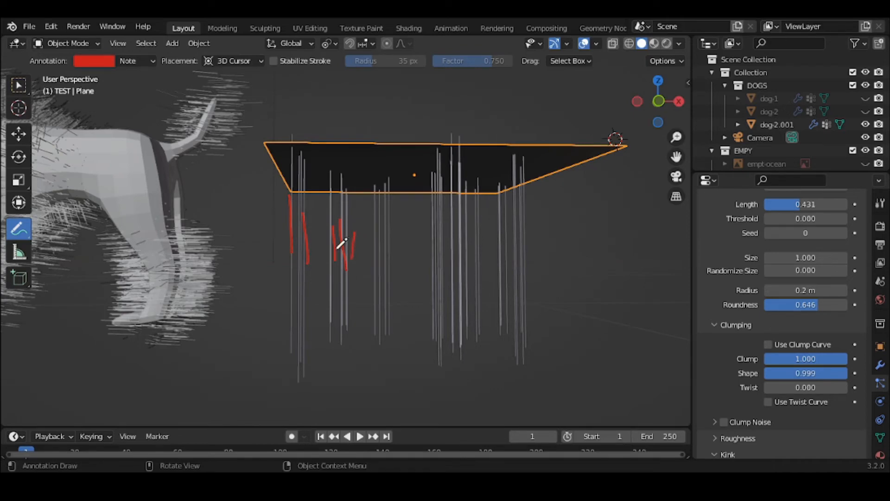
mouse_move(379, 188)
ctrl+mouse_down()
mouse_move(348, 207)
mouse_move(348, 279)
mouse_move(281, 246)
mouse_move(327, 238)
mouse_move(311, 254)
ctrl+mouse_up()
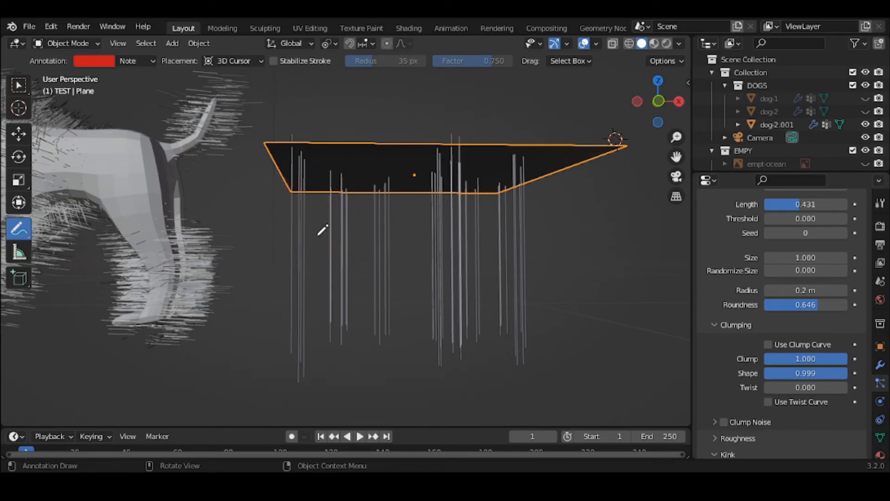
click(25, 80)
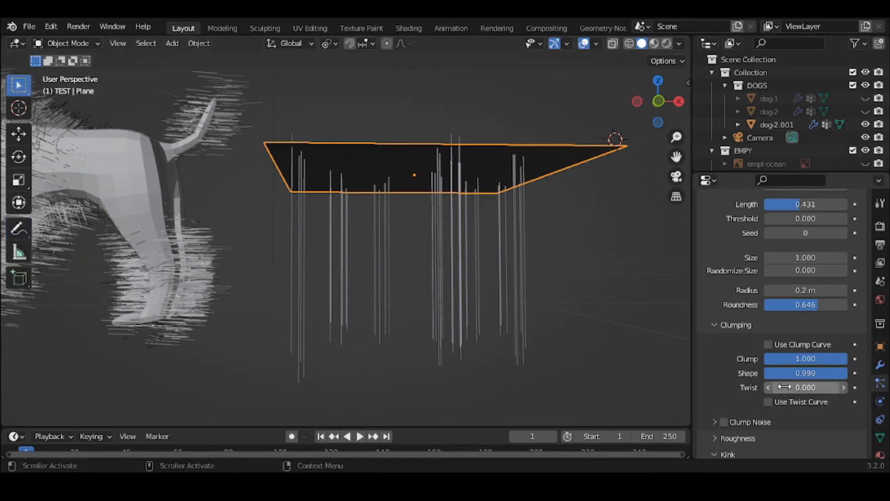
Set the clumping Twist to 0.308 on the plane's hair and to 0.107 on dog-2.001's hair.
drag(783, 388, 812, 387)
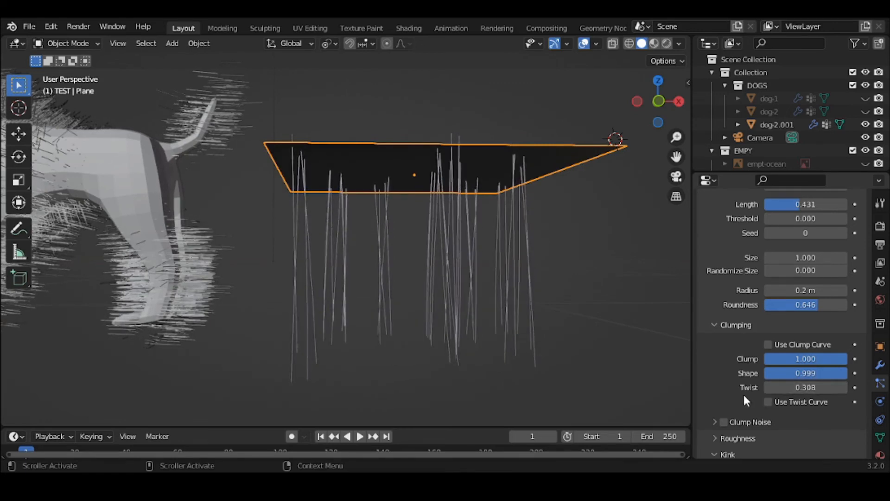
click(104, 165)
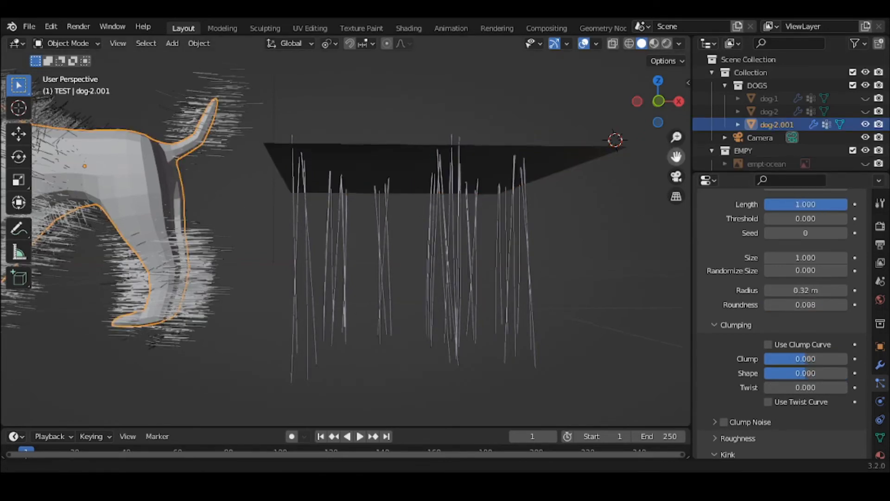
key(KP_Decimal)
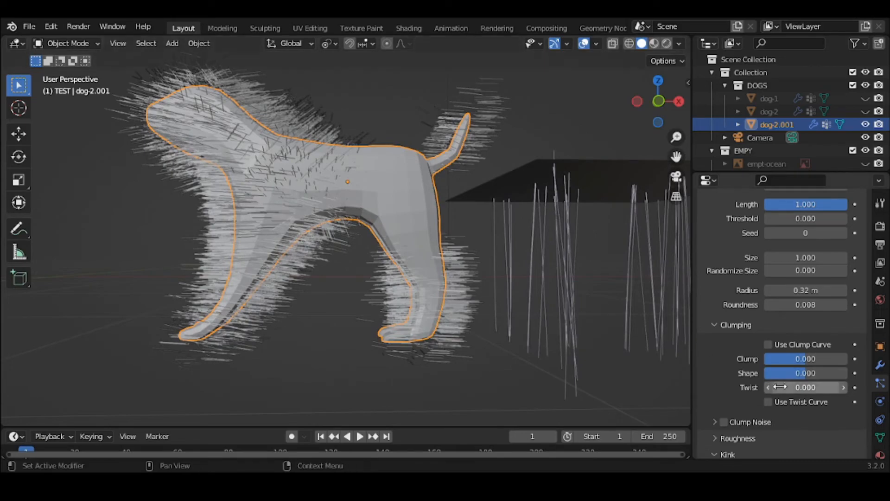
drag(806, 387, 832, 387)
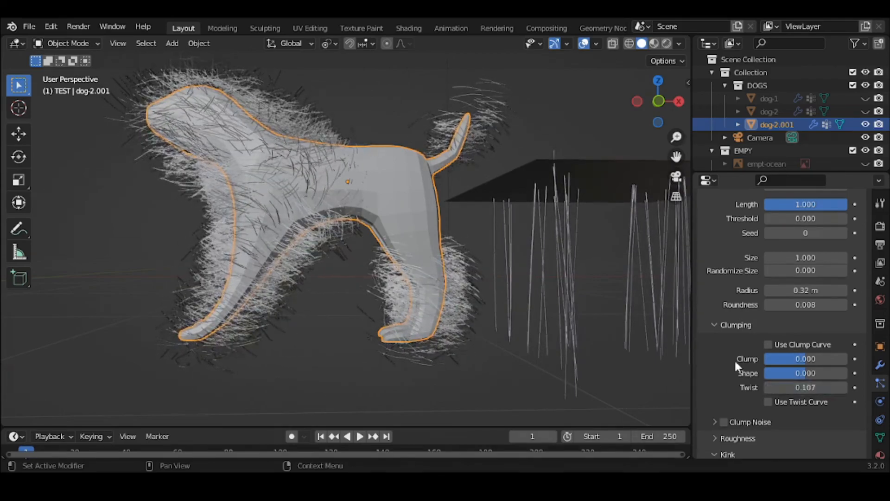
Try a custom multi-point twist curve for the plane hair's clumping, raised in the middle and lowered on both sides, then disable Use Twist Curve.
click(605, 187)
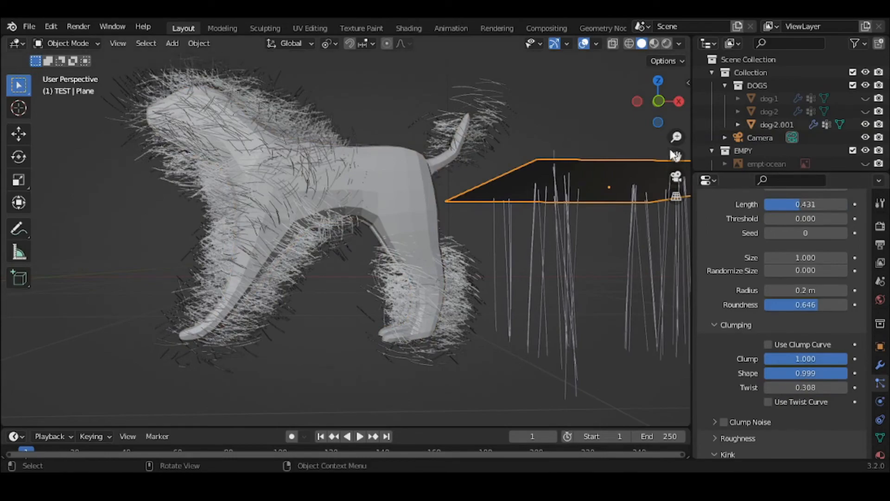
drag(677, 157, 449, 168)
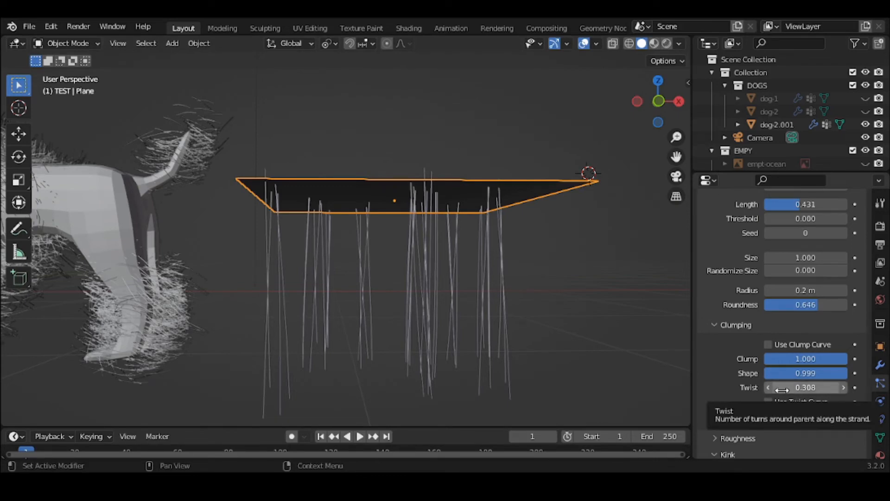
click(789, 399)
scroll(789, 402, down, 4)
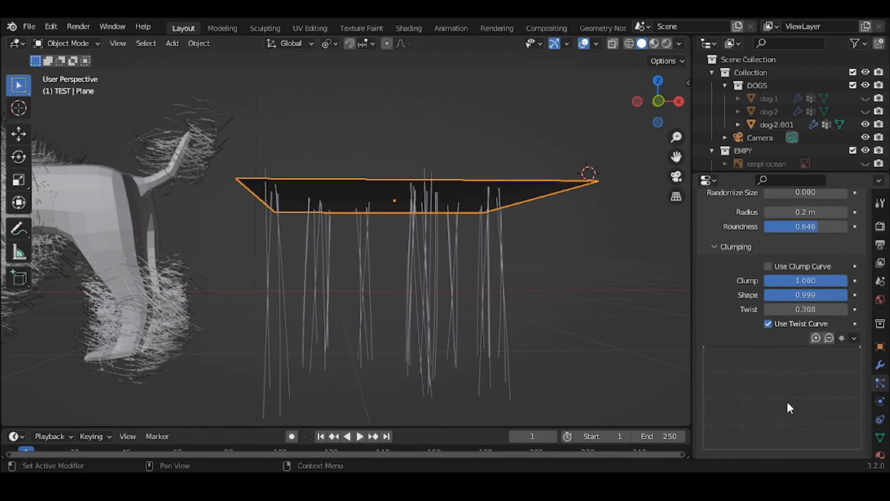
drag(703, 346, 718, 391)
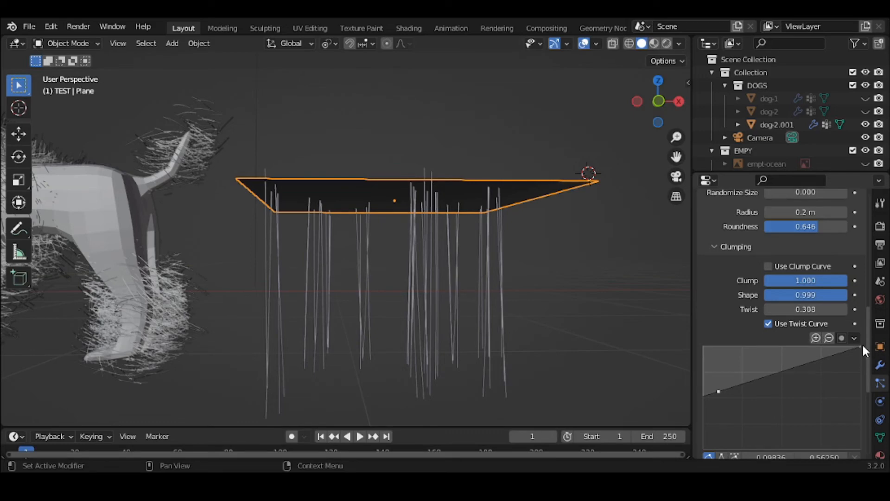
drag(861, 347, 861, 404)
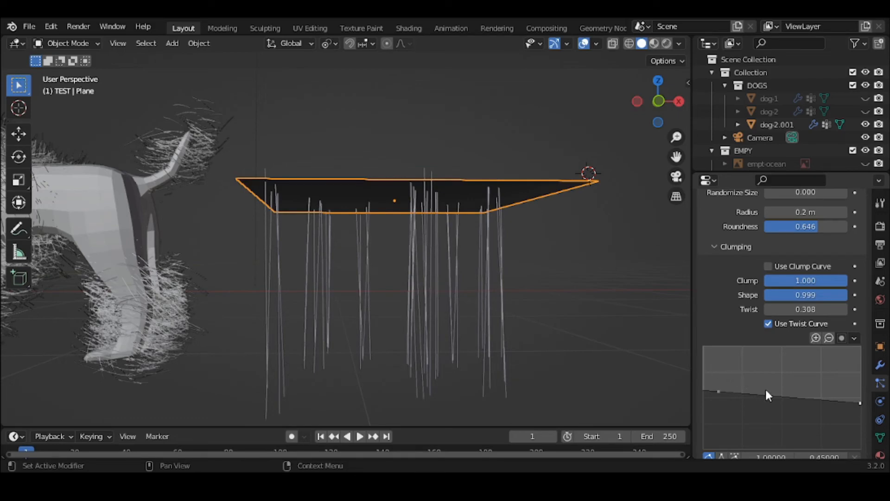
drag(771, 393, 778, 347)
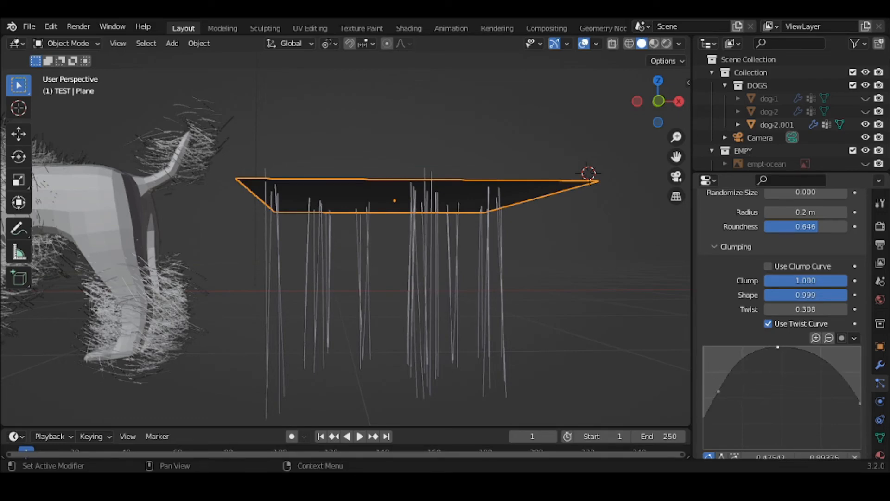
drag(825, 364, 807, 399)
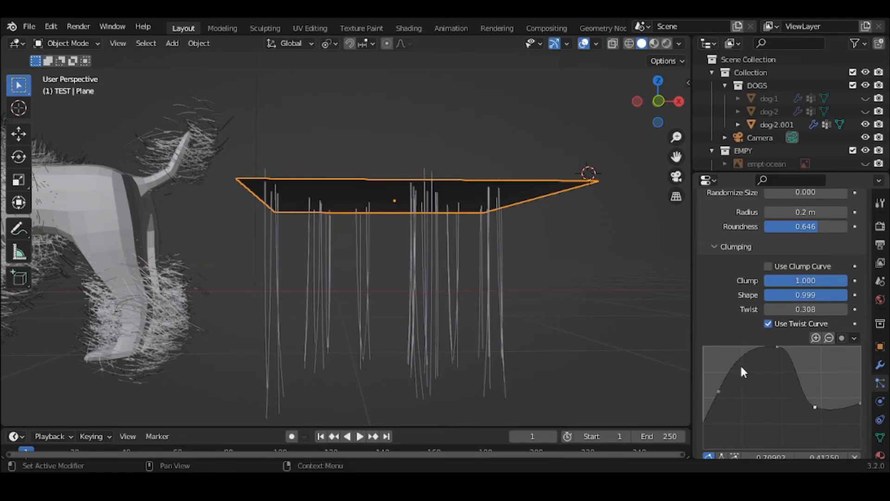
drag(740, 371, 746, 398)
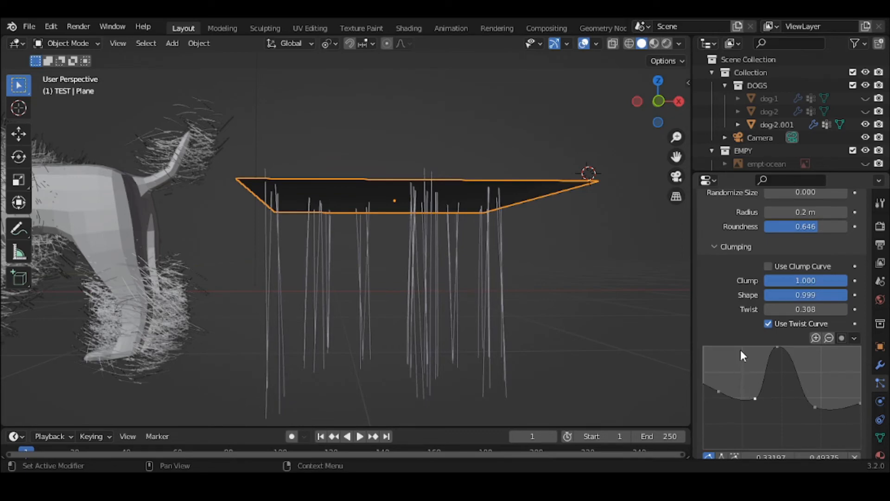
click(780, 323)
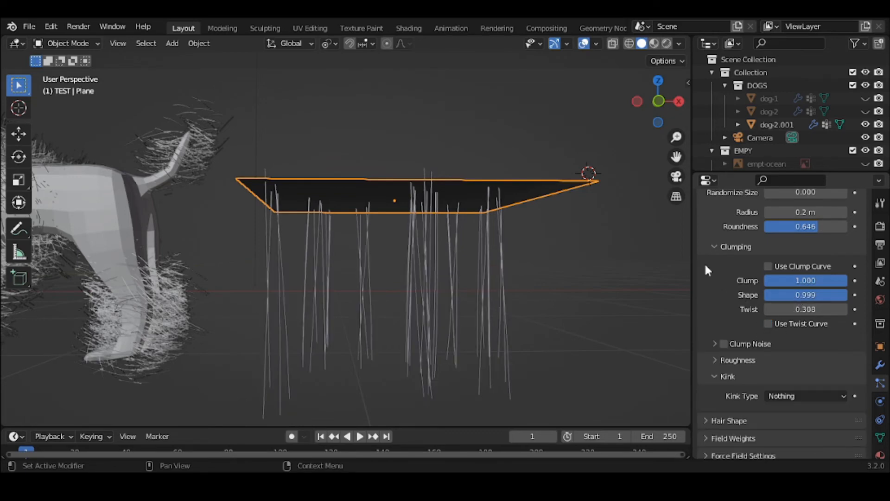
Collapse the Clumping settings and try the Spiral Kink Type on the plane's hair.
click(734, 251)
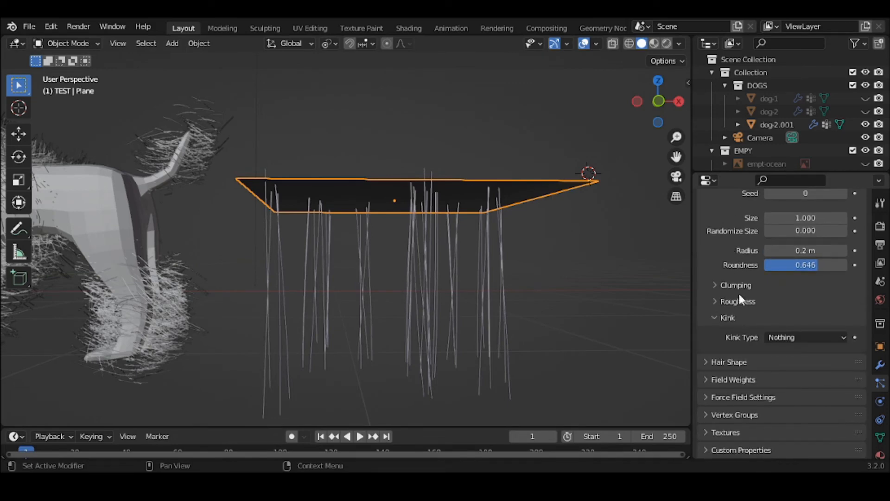
click(738, 320)
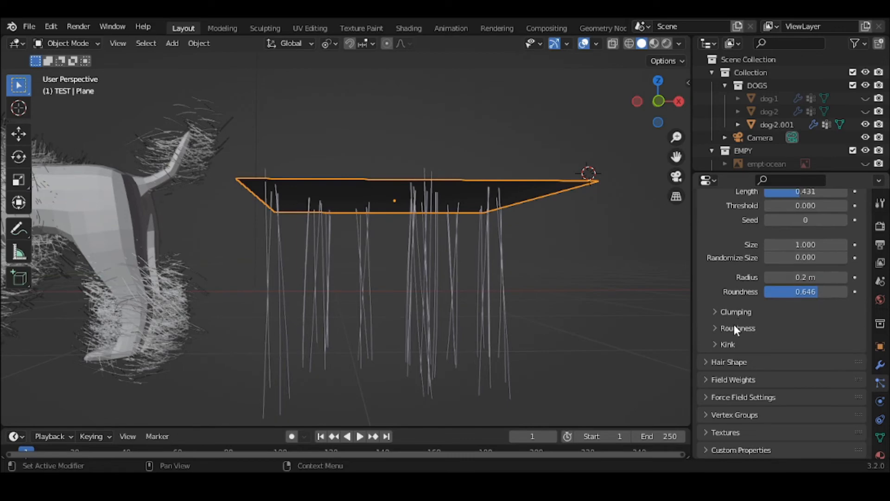
click(727, 343)
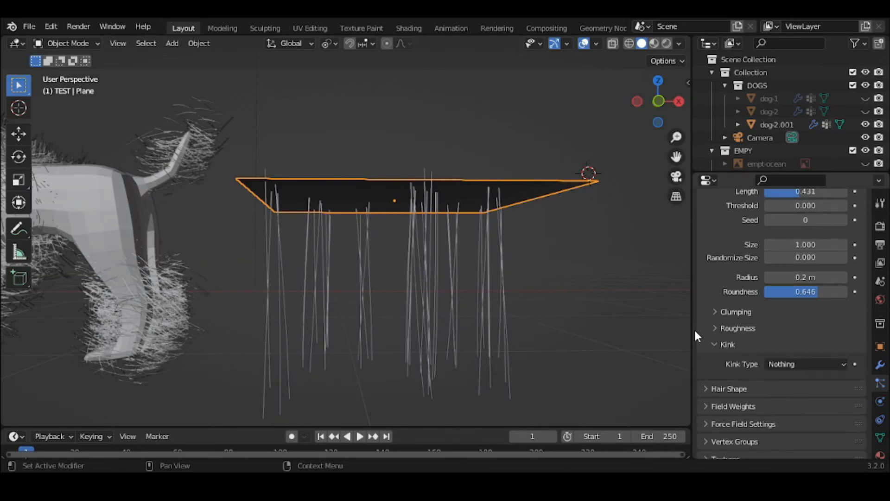
click(781, 363)
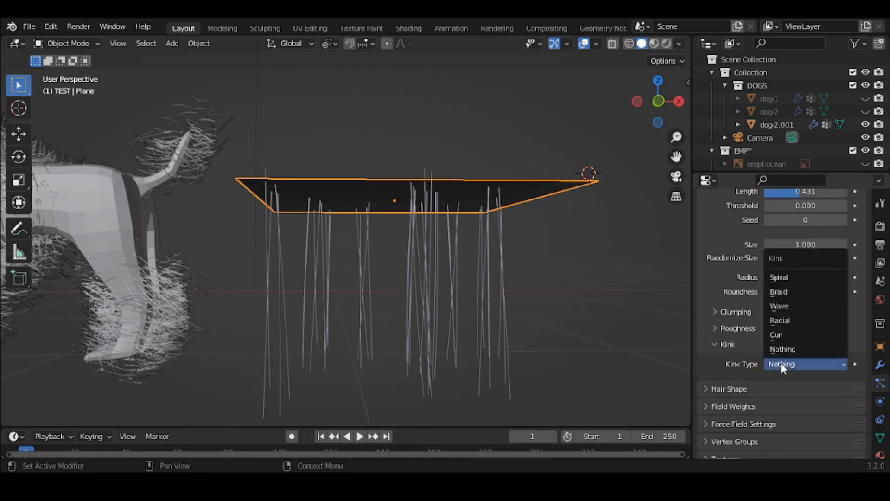
click(783, 278)
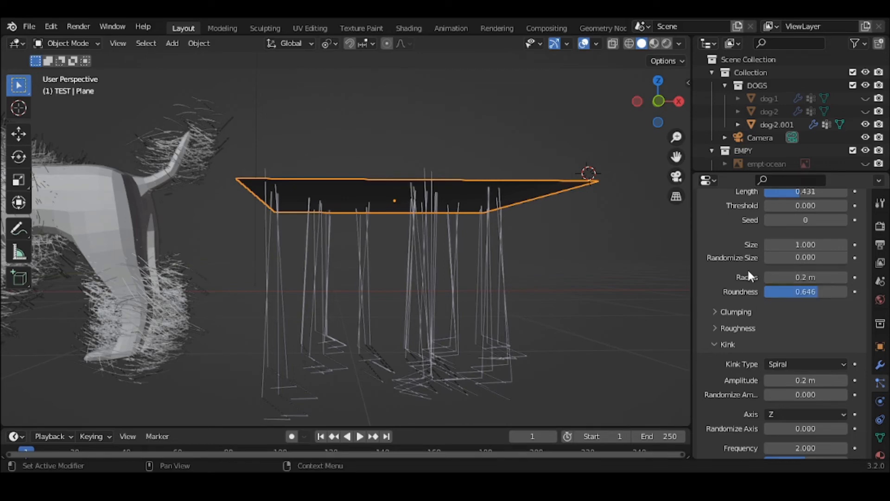
Try the Spiral Kink Type on dog-2.001's hair, and return it to Nothing.
click(135, 300)
click(807, 364)
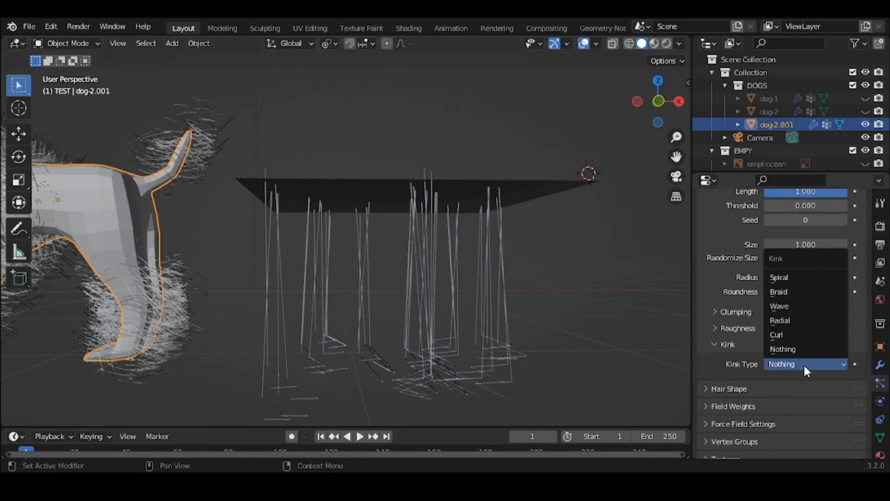
click(796, 279)
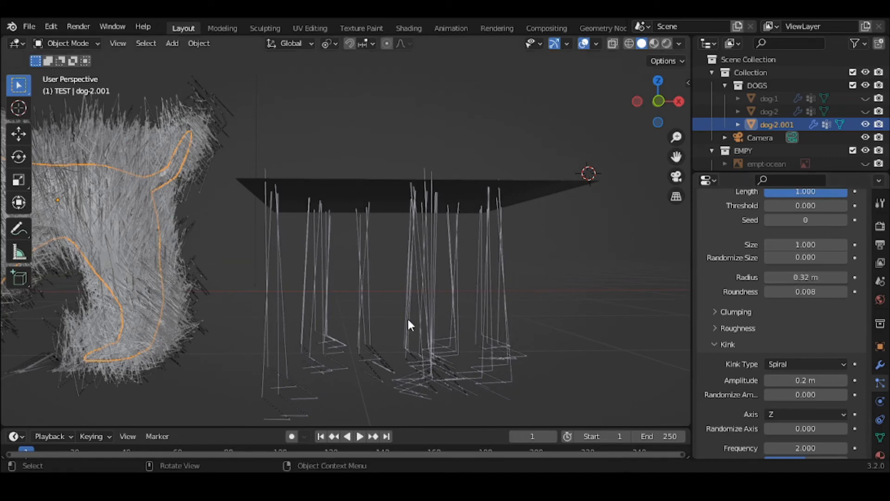
scroll(408, 321, down, 4)
scroll(407, 318, up, 1)
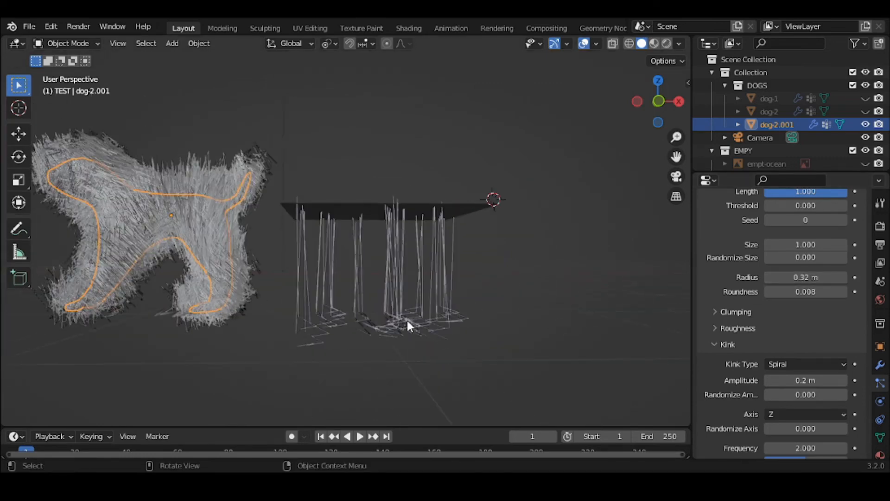
click(802, 364)
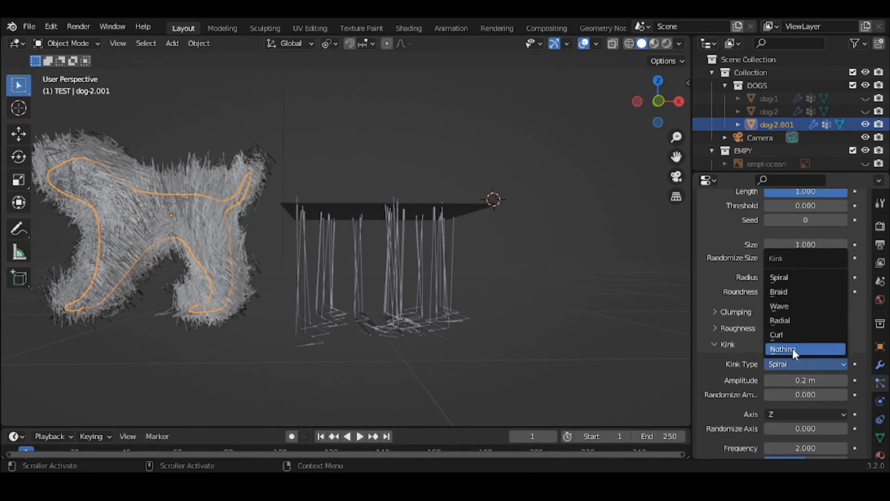
click(792, 349)
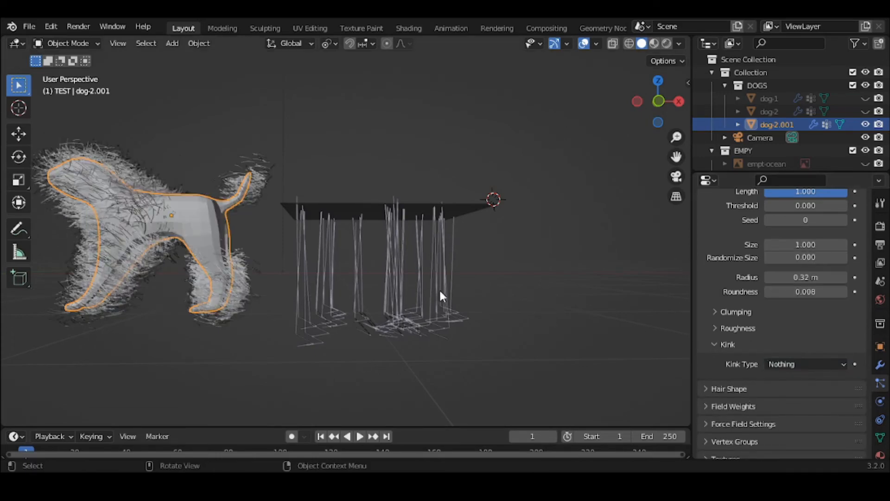
Give the plane's hair a Braid kink with Amplitude 0.21 m, Clump 0.538, Flatness 0.515, Frequency 2.048 and Shape 0.046.
click(416, 296)
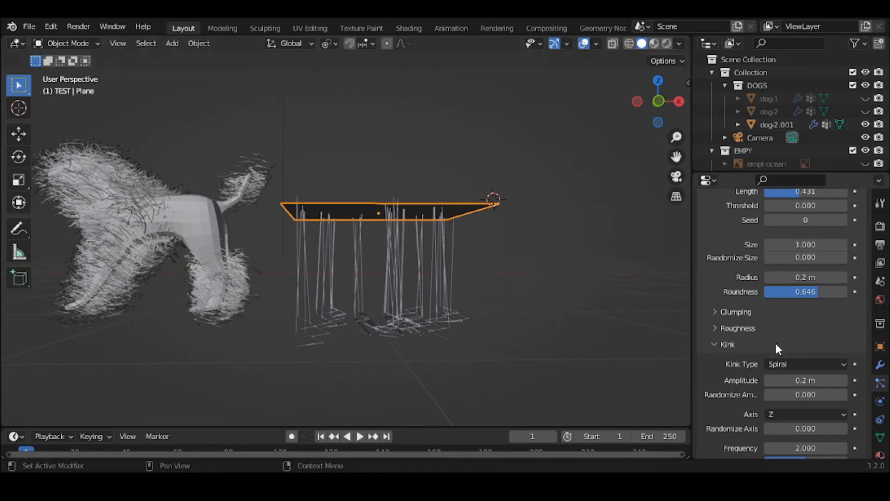
click(784, 363)
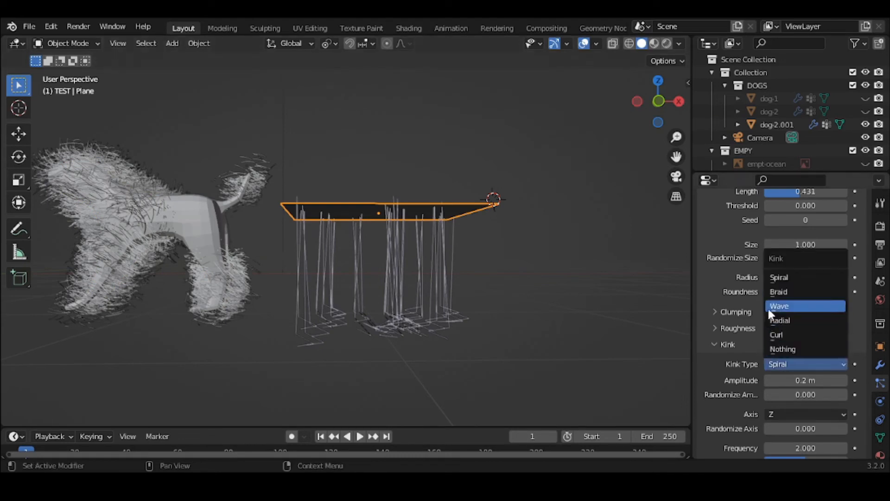
click(772, 292)
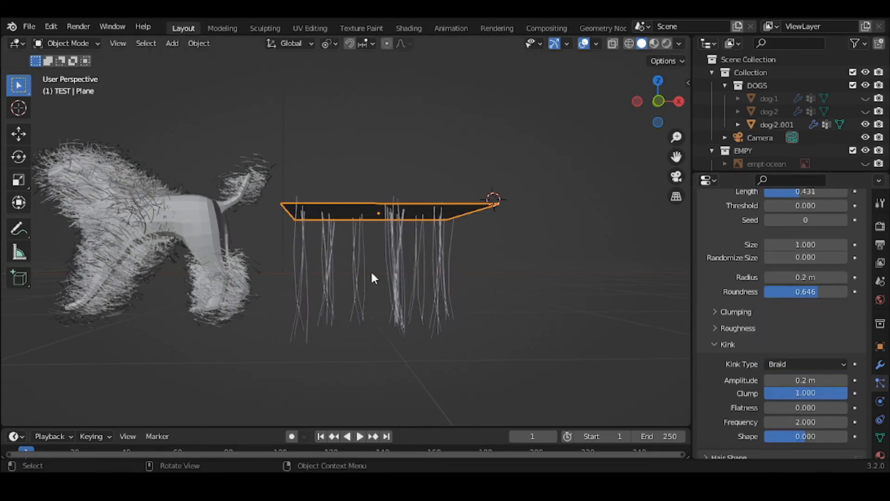
scroll(385, 279, up, 3)
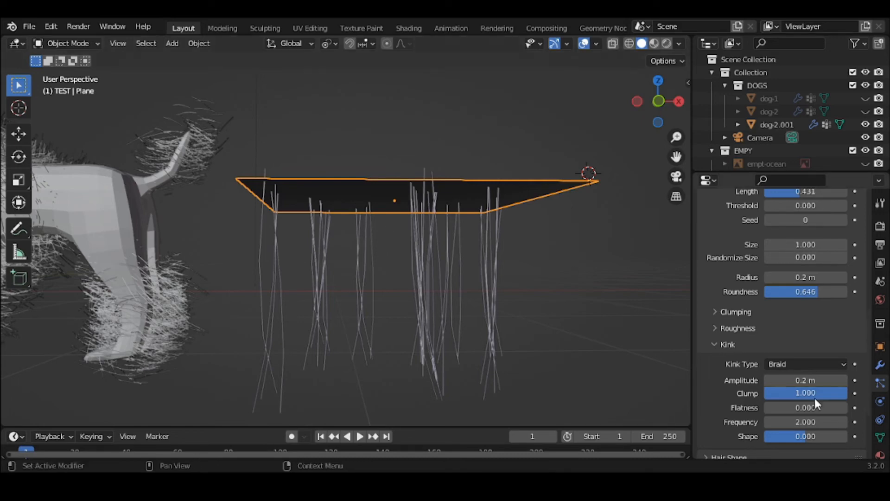
click(806, 380)
text(0.03)
key(Return)
drag(806, 381, 789, 439)
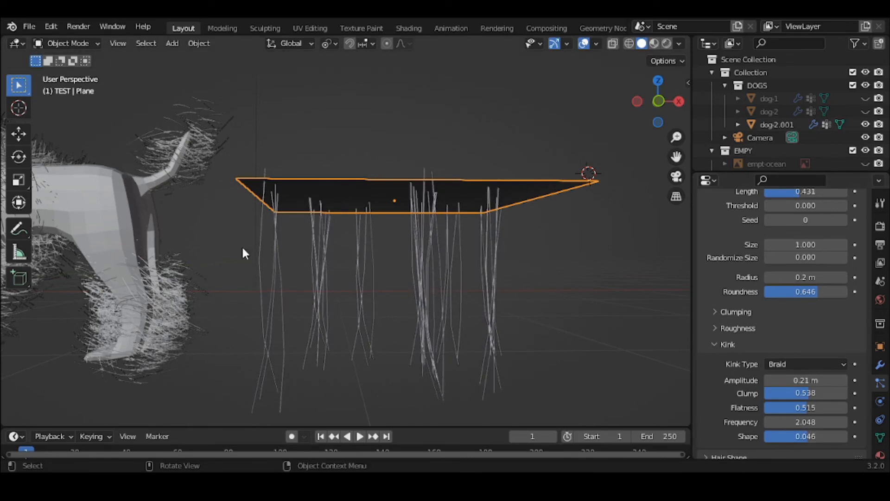
Change the Kink Type of the plane's hair to Curl.
click(827, 368)
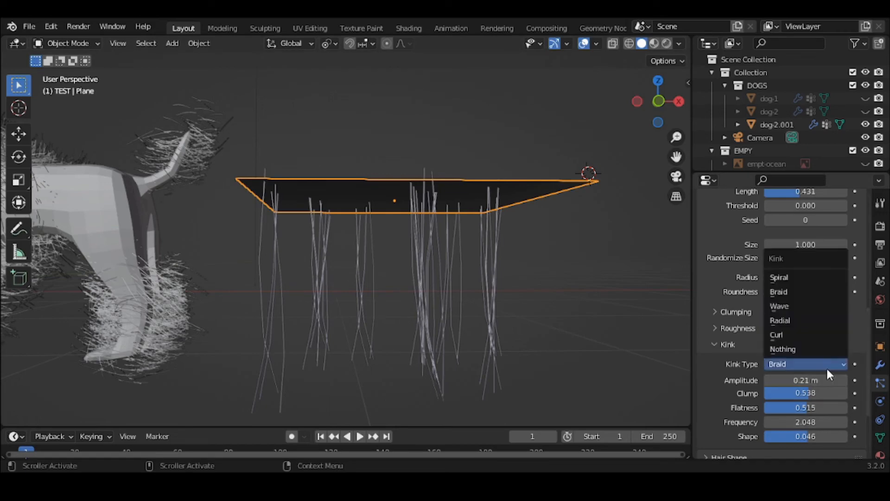
click(808, 335)
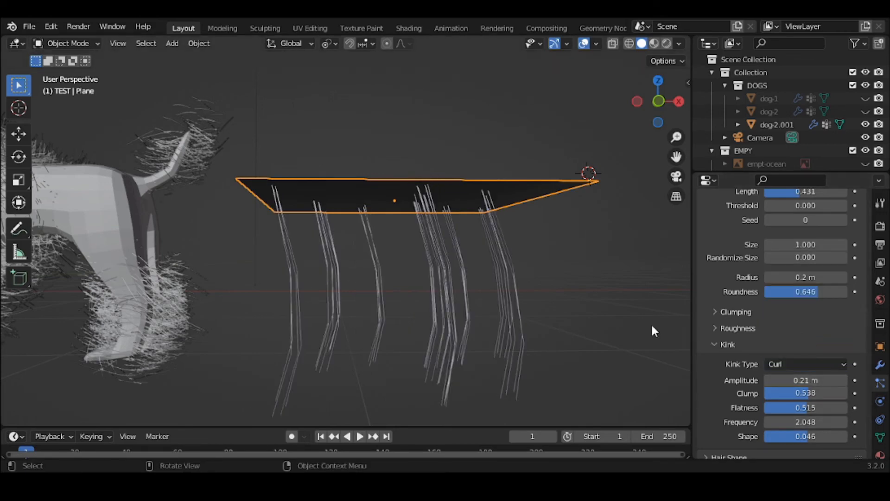
scroll(479, 299, down, 3)
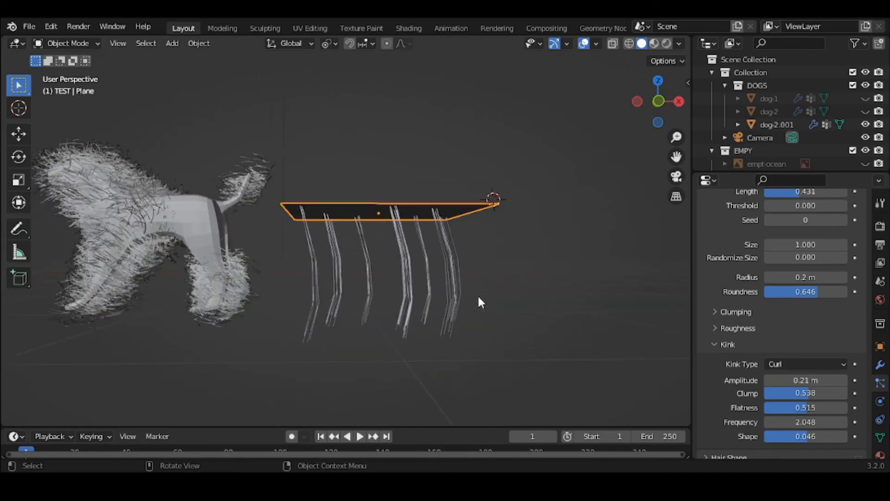
Select dog-2.001 and set its hair's Kink Type to Curl.
click(169, 229)
click(799, 365)
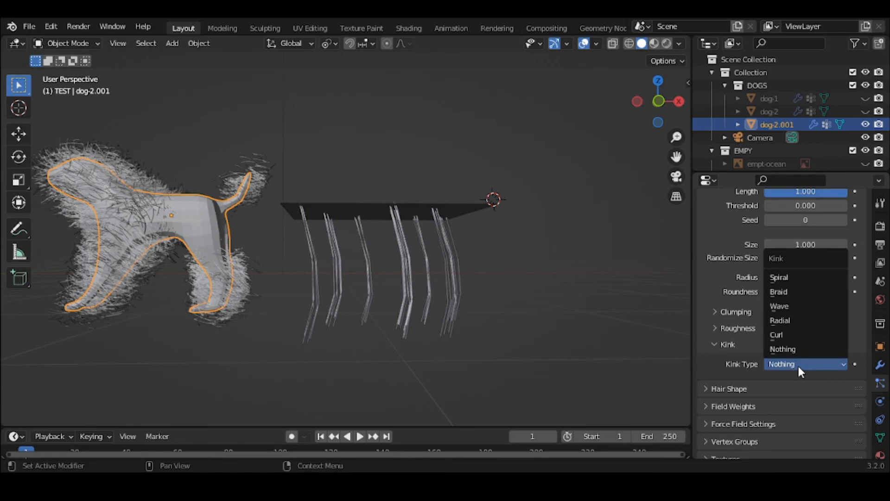
click(777, 365)
click(777, 334)
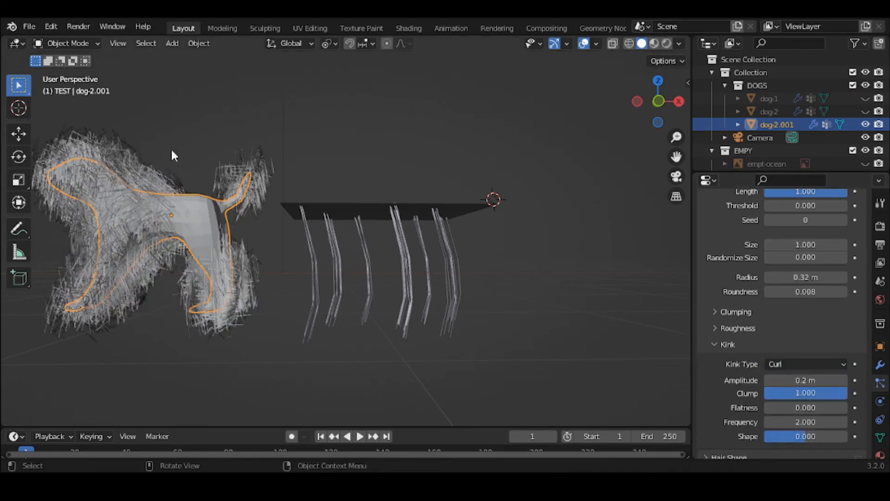
Switch dog-2.001 from Object Mode to Particle Edit mode.
scroll(139, 145, down, 2)
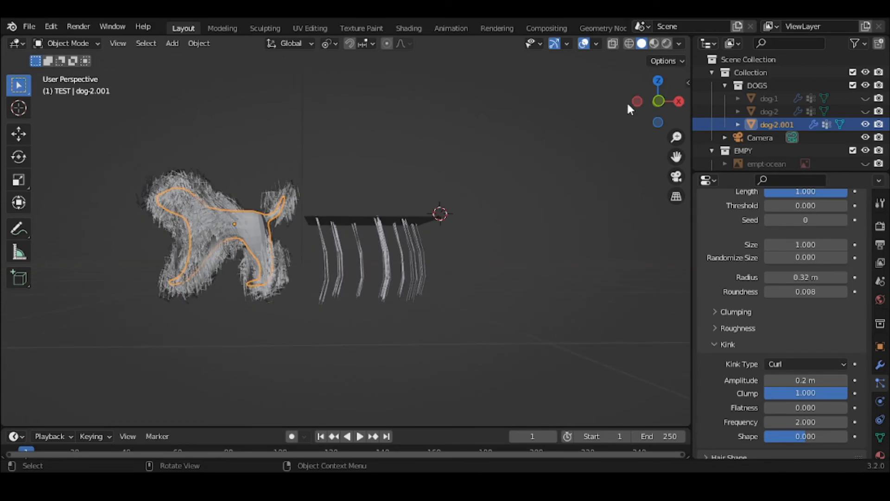
drag(677, 157, 886, 157)
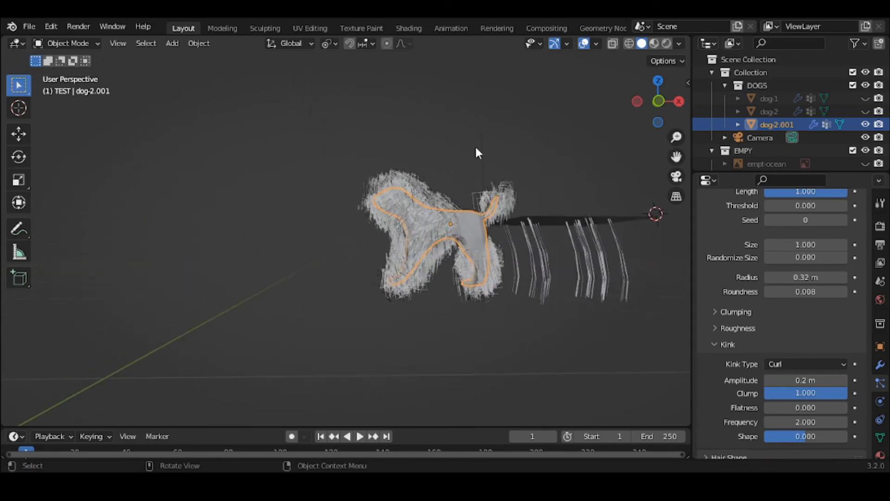
scroll(455, 168, up, 2)
scroll(454, 172, up, 2)
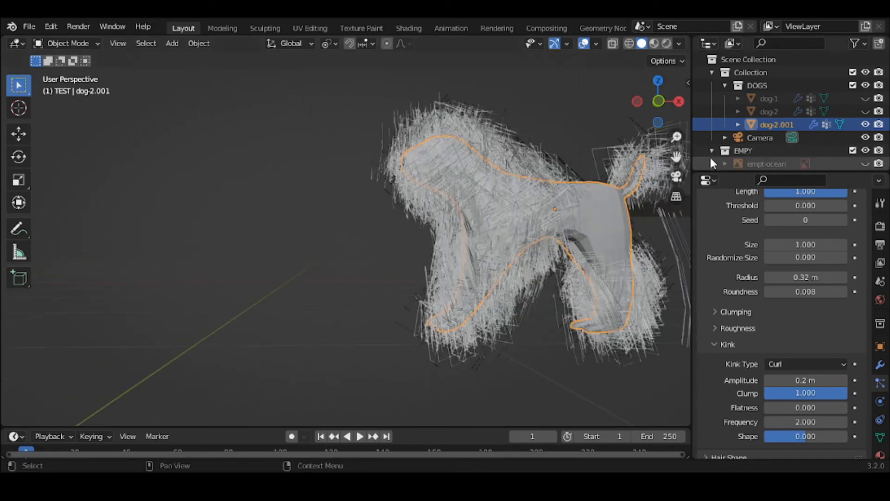
drag(676, 157, 524, 159)
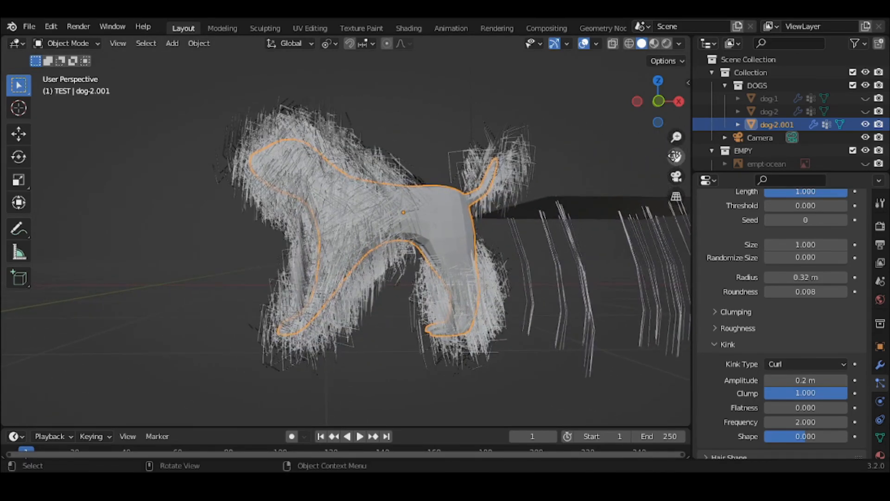
click(65, 43)
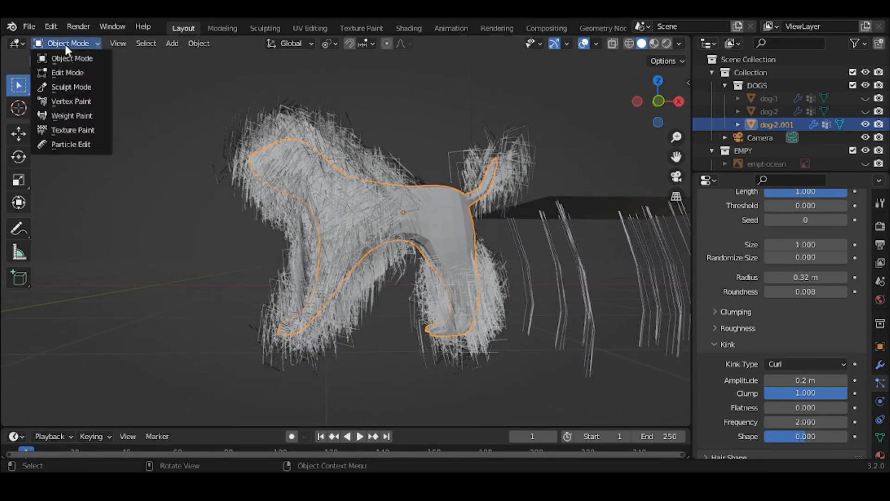
click(83, 144)
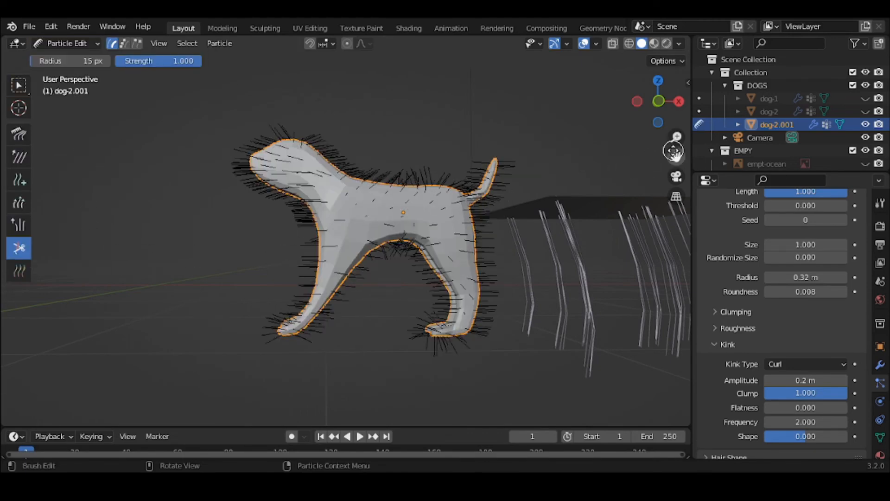
Set the Cut brush radius to 32 px and trim the hair off the dog's torso and upper legs on the near side.
drag(677, 156, 494, 211)
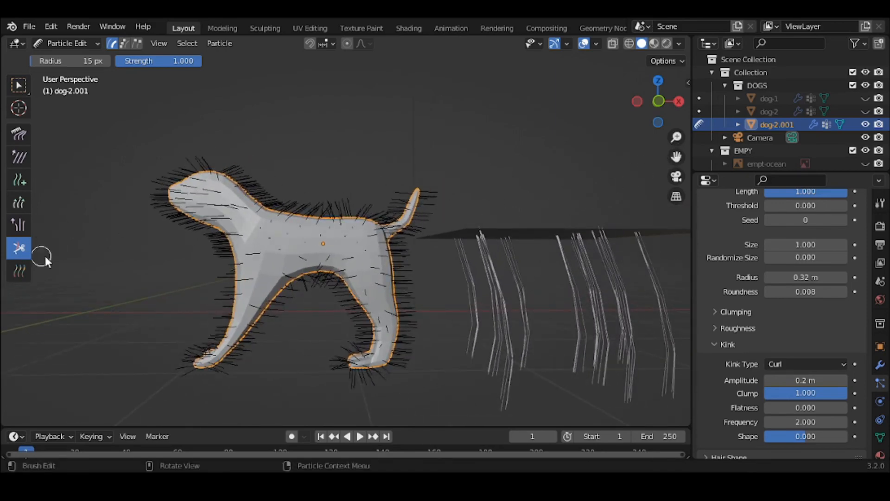
key(f)
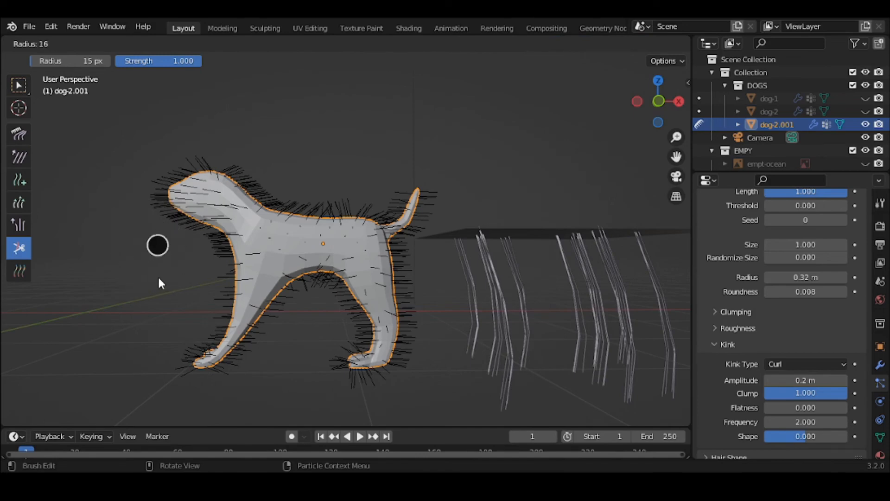
click(168, 287)
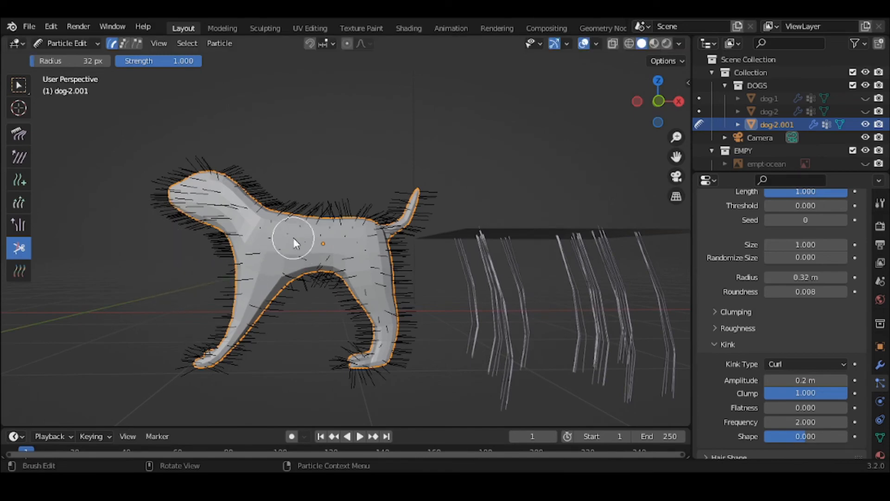
mouse_move(302, 214)
mouse_down()
mouse_move(304, 238)
mouse_move(343, 271)
mouse_move(310, 283)
mouse_up()
middle_drag(308, 270, 334, 187)
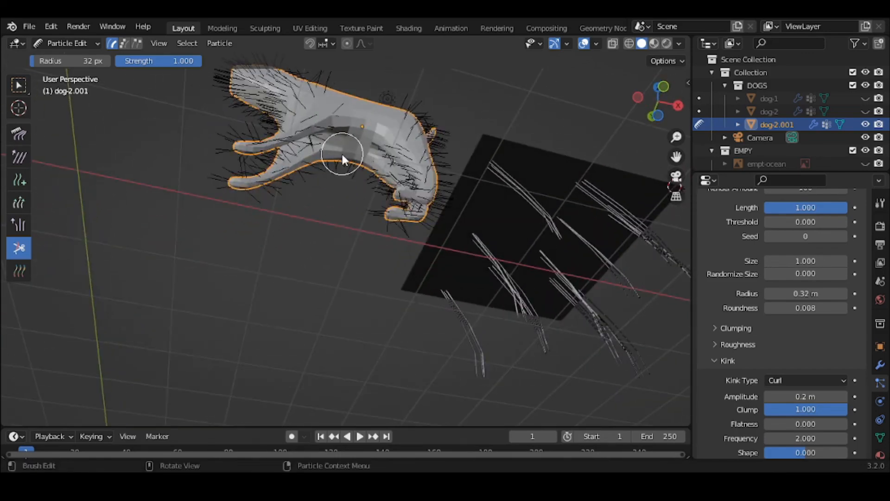
middle_drag(303, 110, 299, 206)
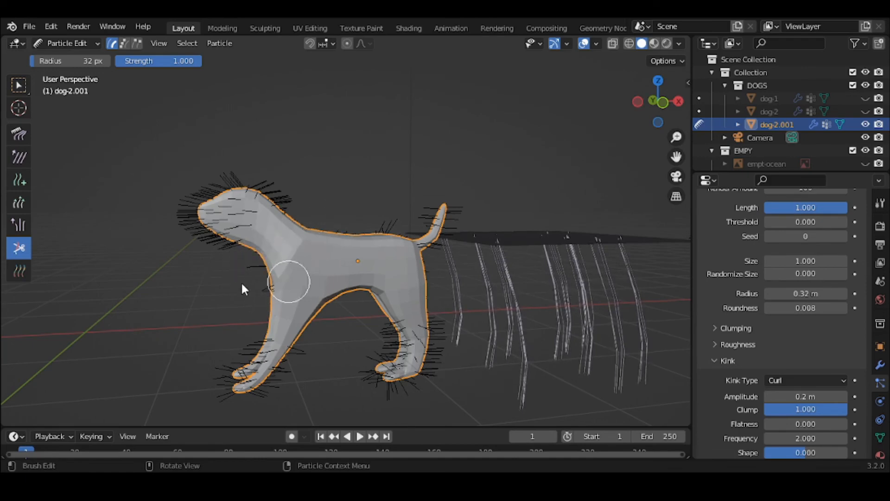
Cut the hair off the torso and upper legs on the opposite side of the dog, keeping the head, tail and feet furry.
middle_drag(231, 281, 339, 292)
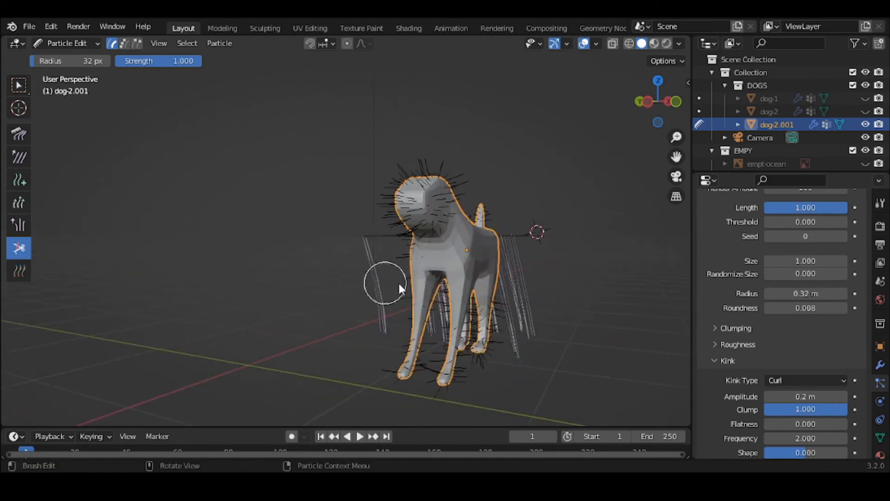
mouse_move(444, 313)
middle_down()
mouse_move(426, 285)
mouse_move(529, 294)
middle_up()
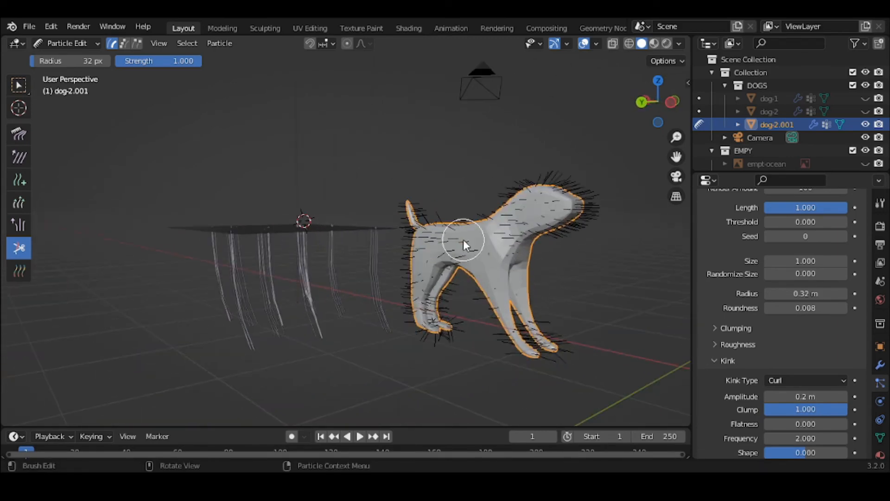
middle_drag(454, 234, 536, 227)
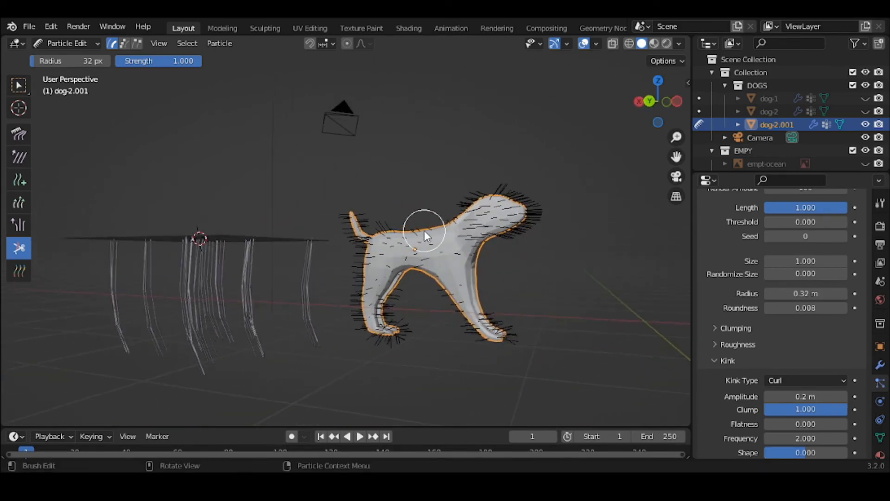
mouse_move(424, 230)
mouse_down()
mouse_move(455, 251)
mouse_move(412, 247)
mouse_move(403, 223)
mouse_move(408, 258)
mouse_up()
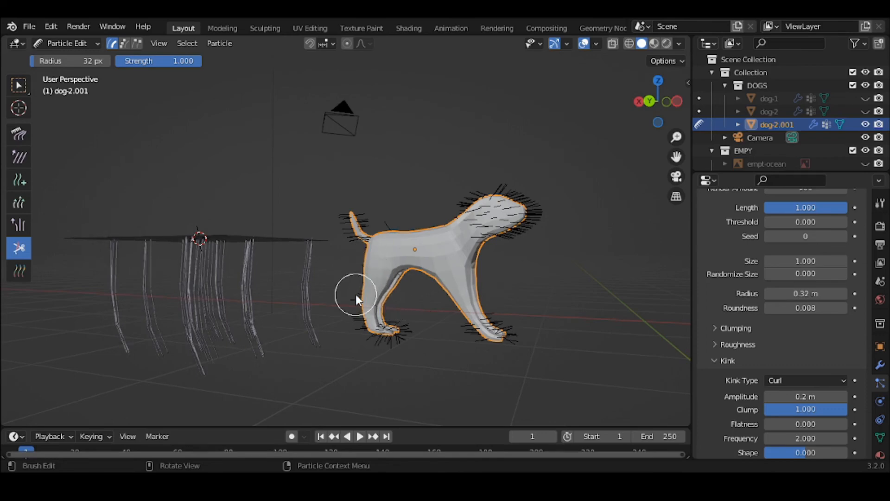
Exclude the EMPY collection from the view layer to clear the hair plane from around the dog's hindquarters.
middle_drag(339, 292, 494, 280)
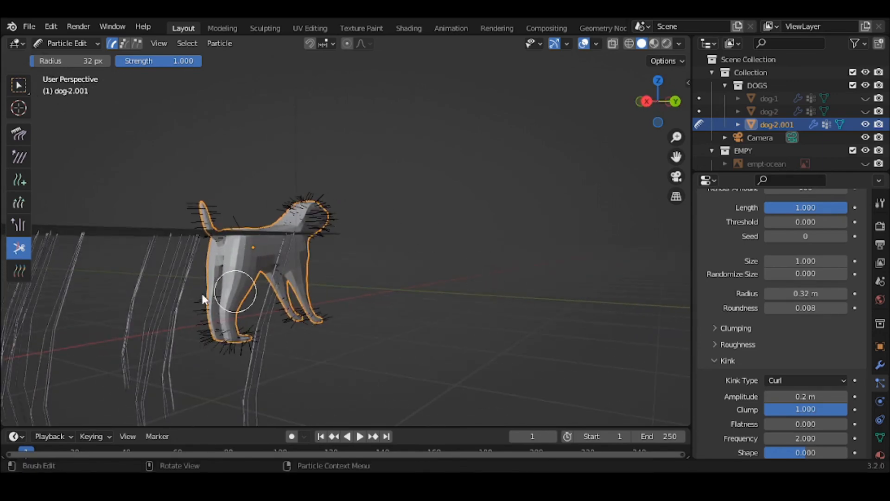
middle_drag(290, 281, 288, 281)
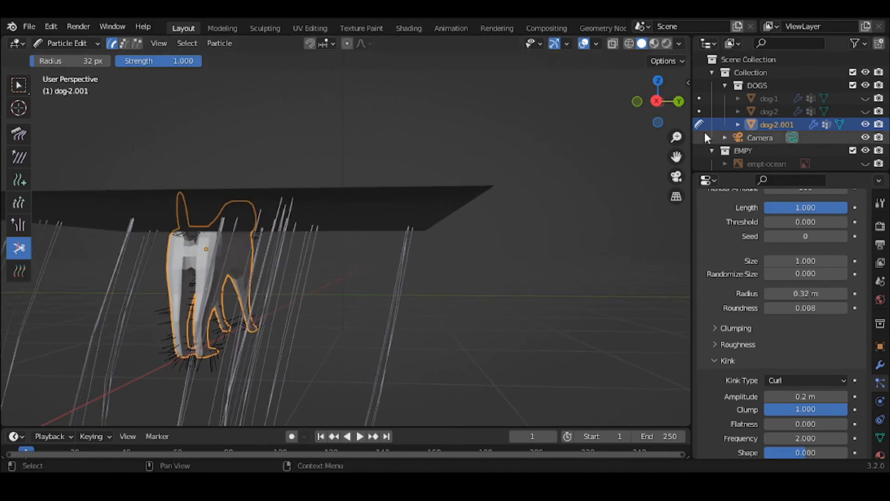
click(854, 151)
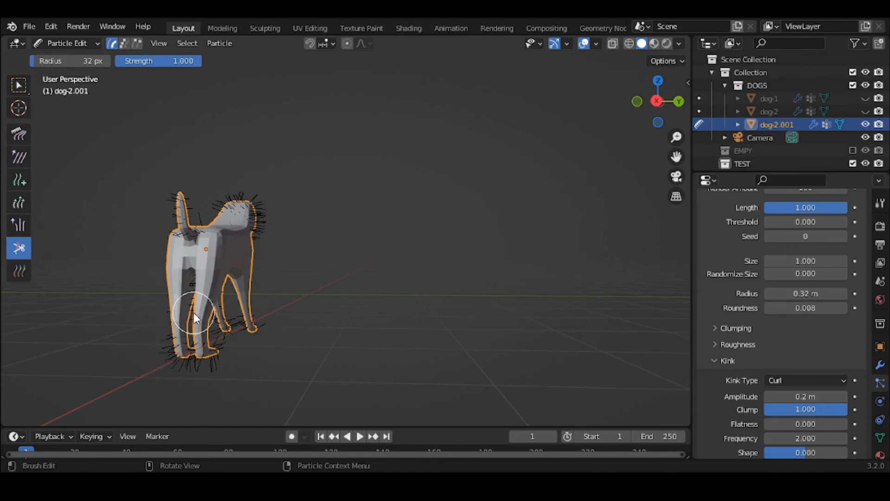
Cut the leftover hair around the dog's hindquarters and tail base and return to Object Mode.
middle_drag(214, 315, 372, 288)
drag(309, 247, 336, 249)
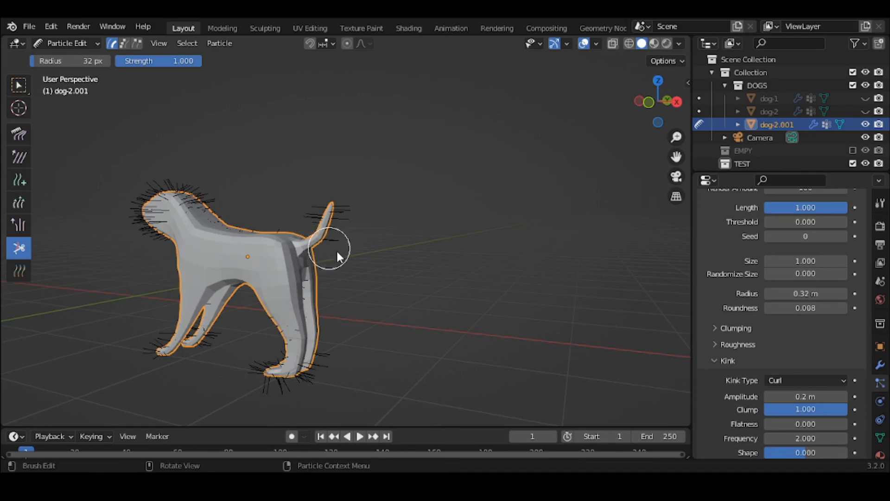
click(84, 41)
click(83, 55)
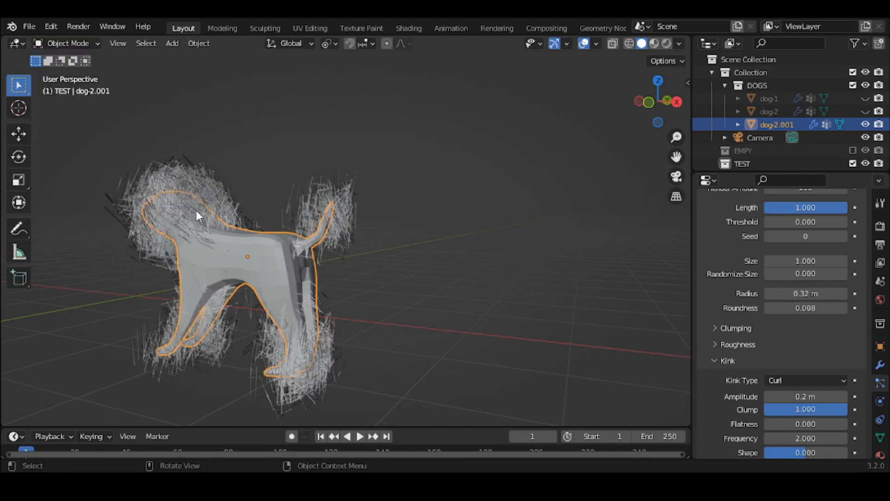
middle_drag(198, 210, 281, 212)
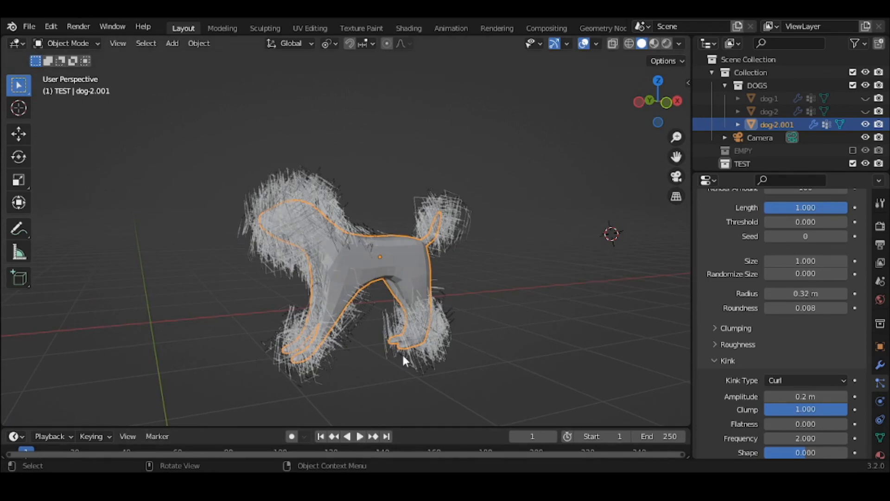
scroll(410, 293, up, 3)
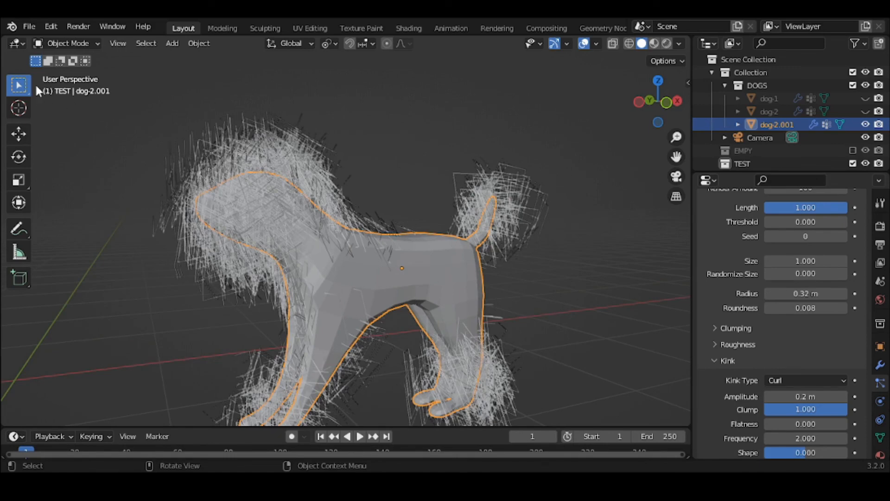
Check the trimmed parent hairs in Particle Edit mode and return to Object Mode.
click(69, 43)
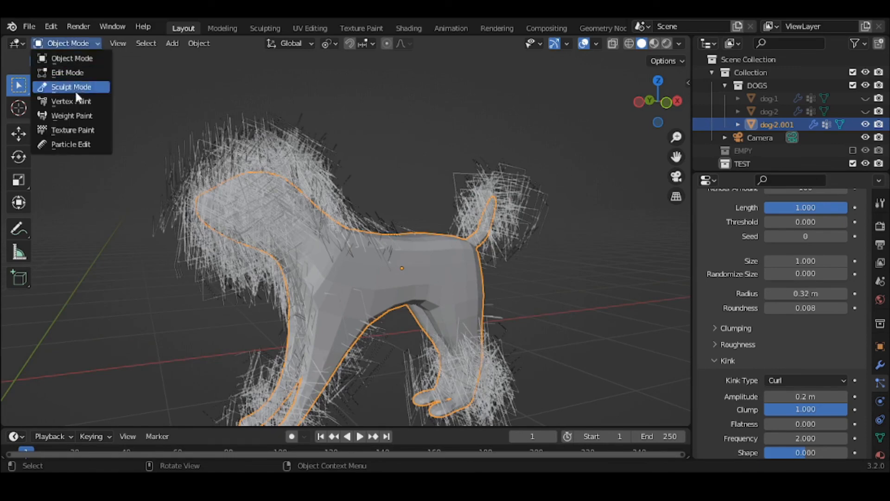
click(74, 144)
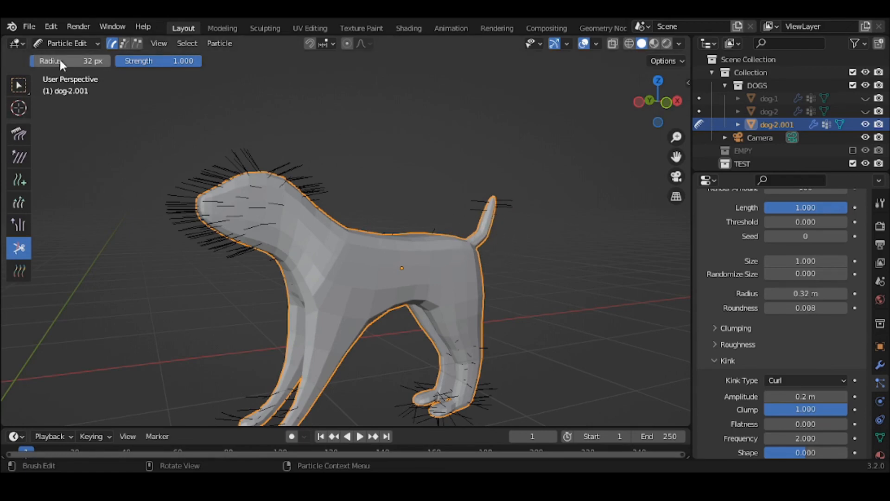
click(69, 42)
click(72, 58)
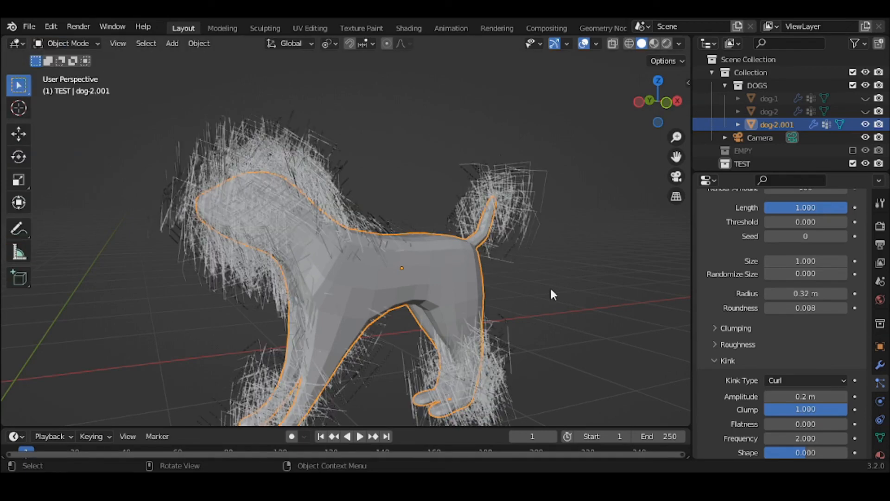
Set the Curl kink's Amplitude to 0.11 m for the dog's hair.
scroll(845, 368, down, 1)
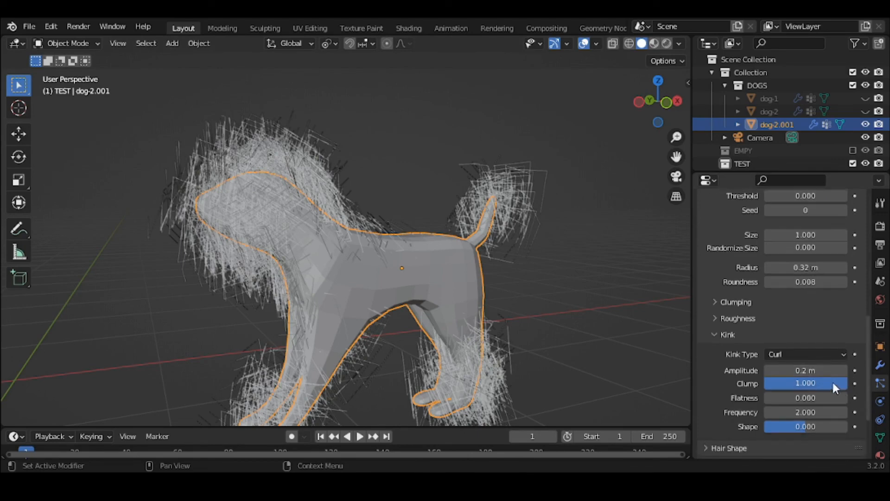
drag(830, 370, 775, 370)
middle_drag(590, 376, 555, 375)
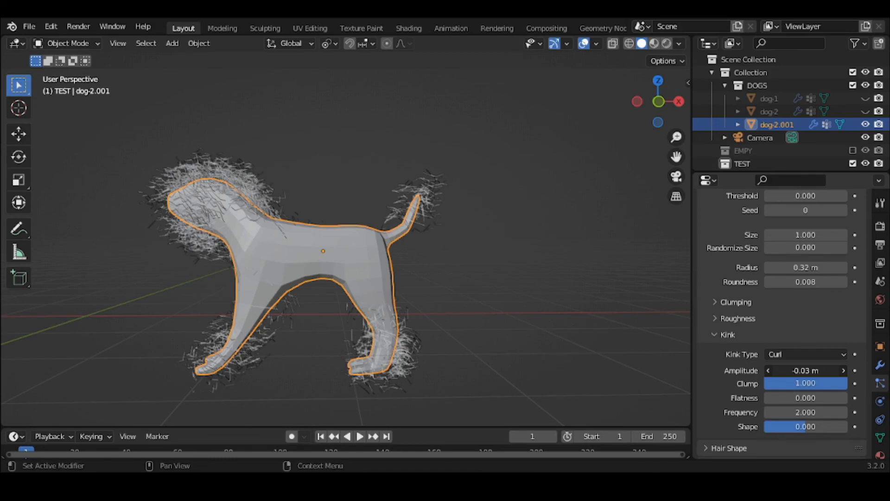
drag(806, 370, 830, 371)
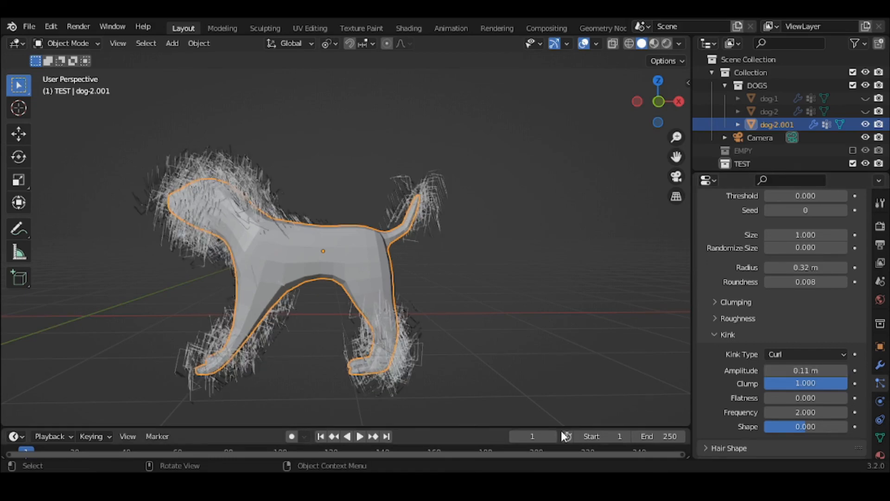
middle_drag(561, 430, 453, 377)
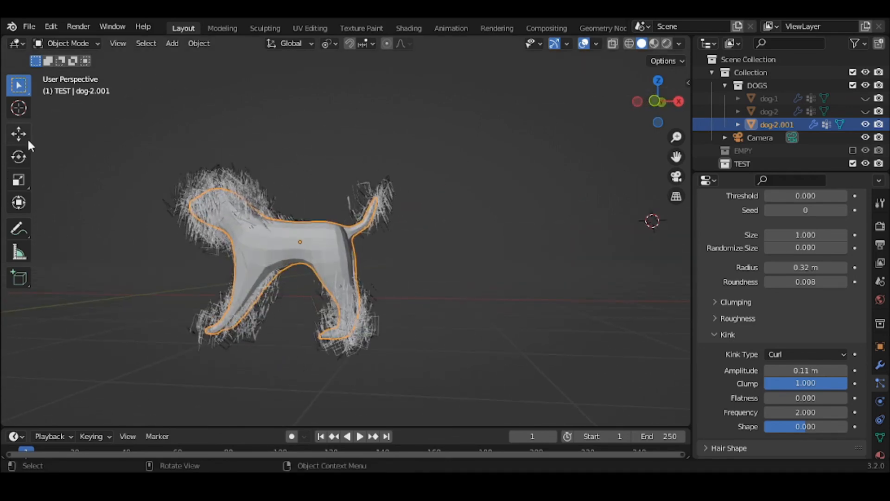
Compare the parent hairs in Particle Edit mode with the curled fur in Object Mode.
click(77, 46)
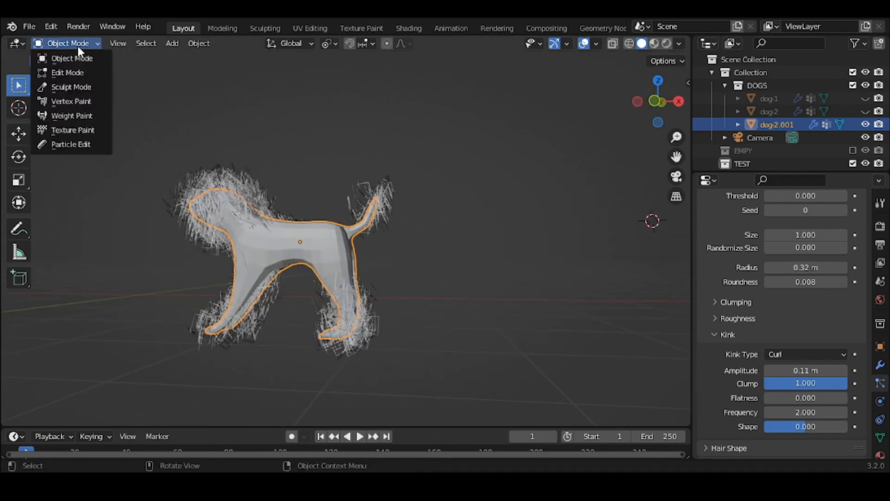
click(82, 144)
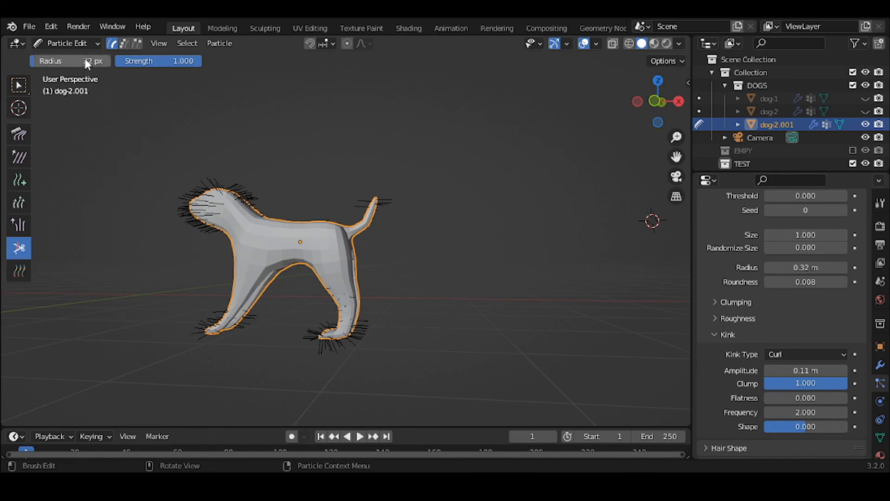
click(81, 43)
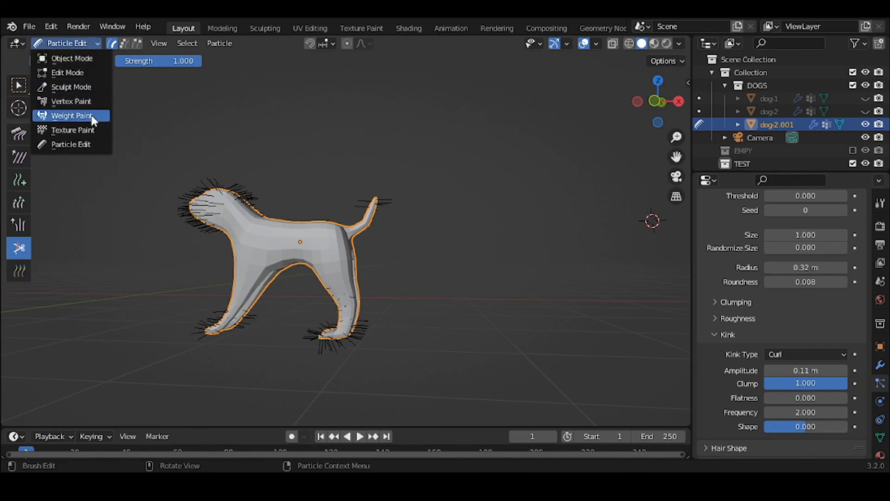
click(98, 59)
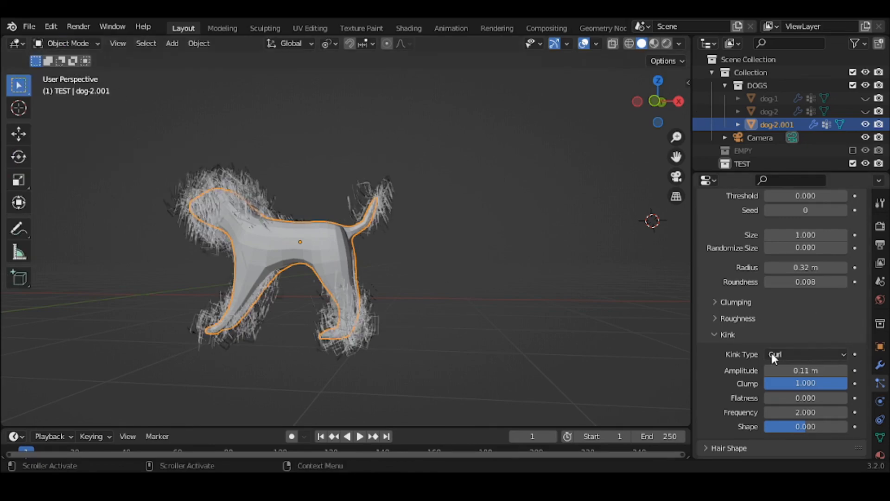
Reduce the Display Amount of the hair's Simple children to 7.
scroll(772, 352, up, 3)
scroll(772, 357, up, 4)
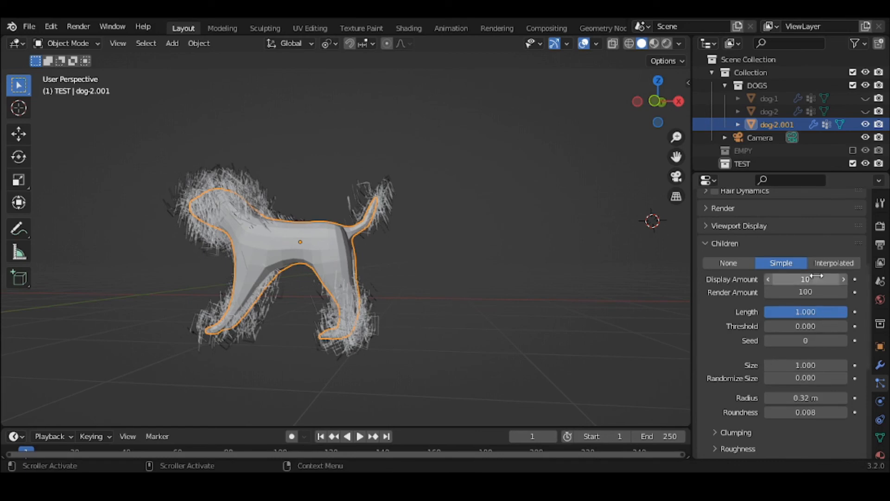
click(769, 279)
click(768, 279)
click(768, 279)
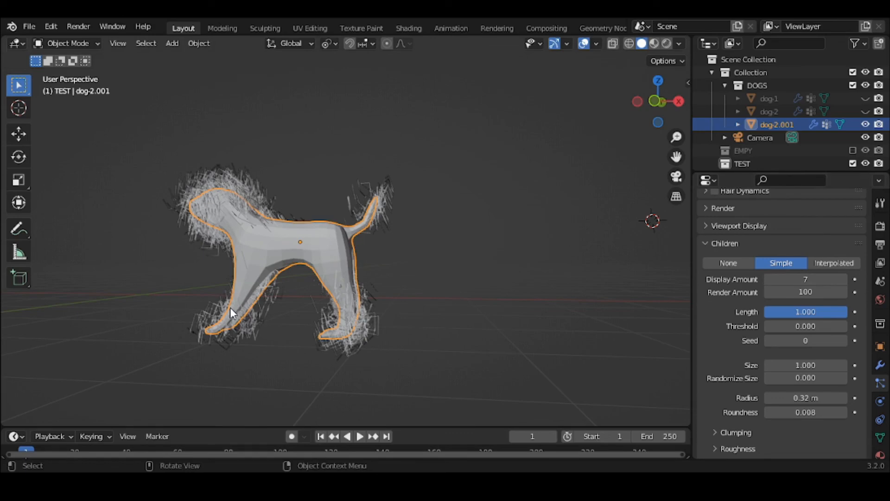
Deselect the dog and recheck its parent hairs in Particle Edit mode before going back to Object Mode.
click(64, 96)
click(58, 44)
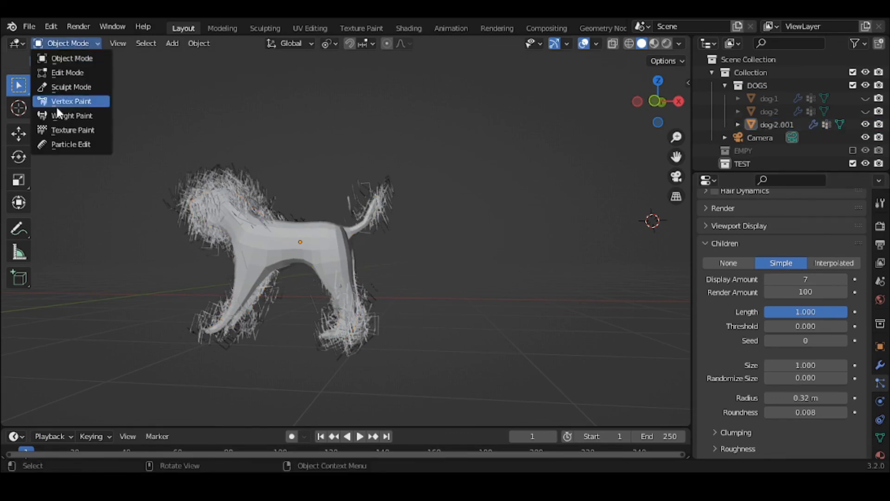
click(58, 144)
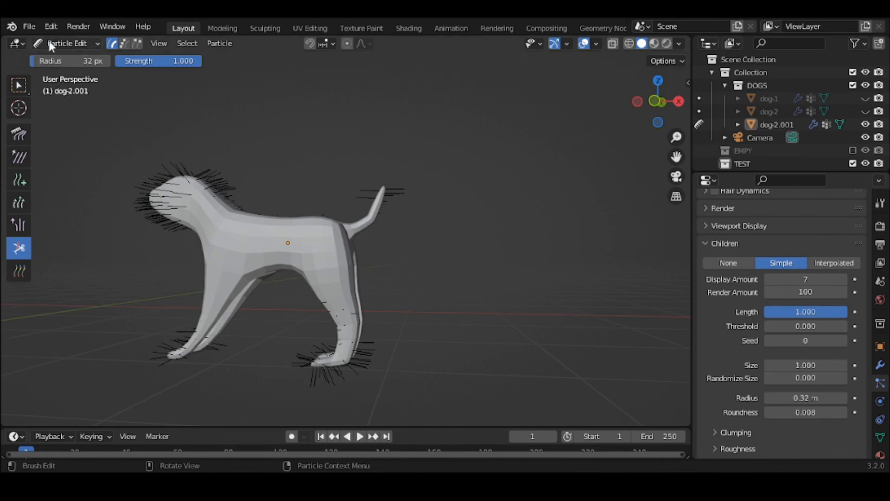
click(67, 43)
click(70, 56)
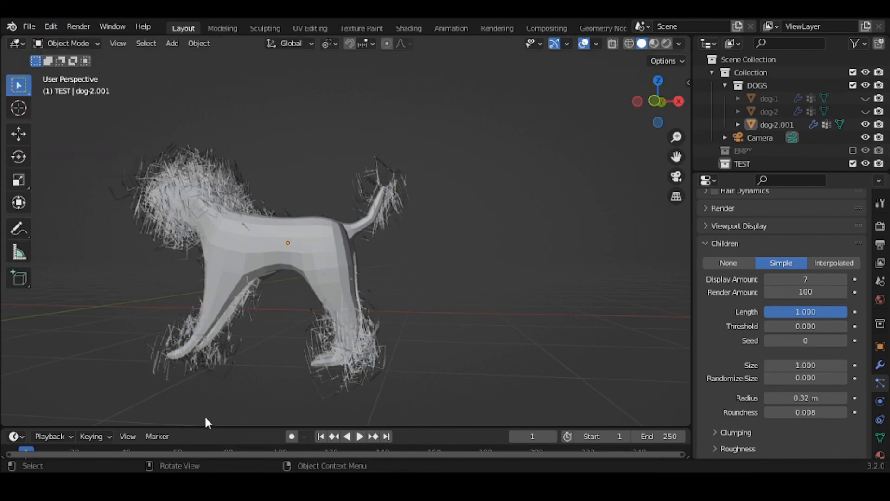
Inspect the parent hairs on the dog's underside, legs and flank in Particle Edit mode.
middle_drag(204, 416, 228, 333)
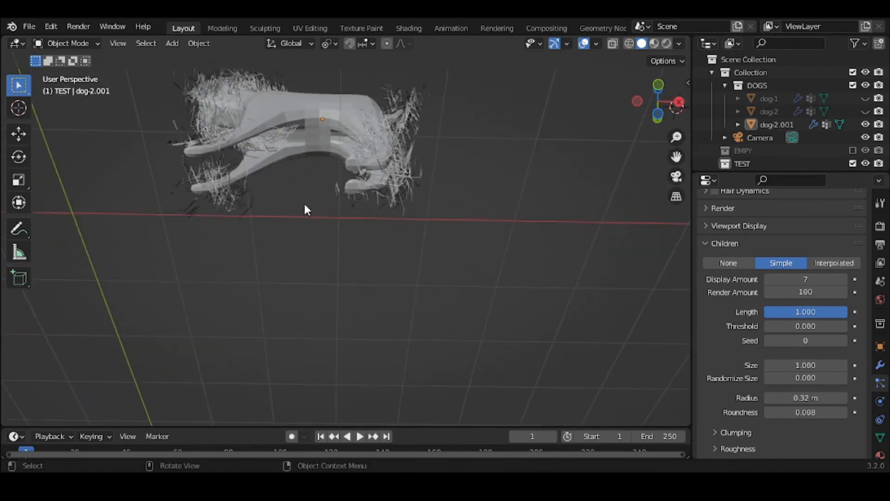
middle_drag(219, 102, 252, 213)
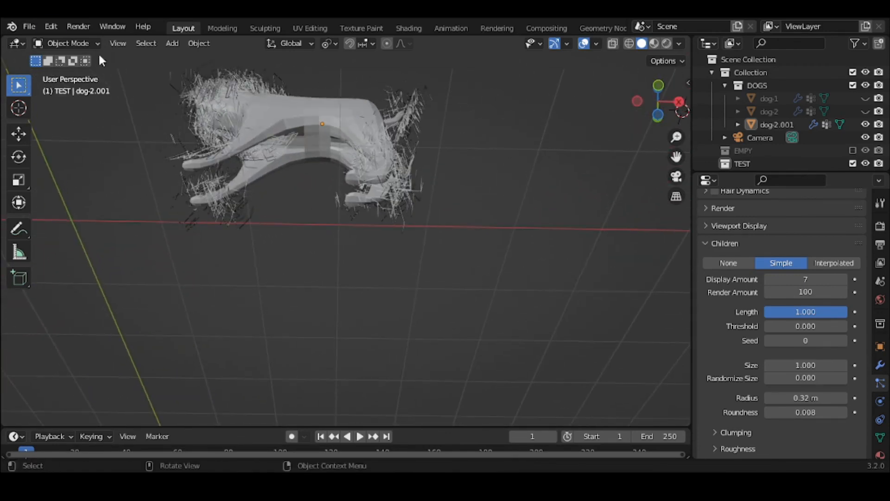
click(70, 43)
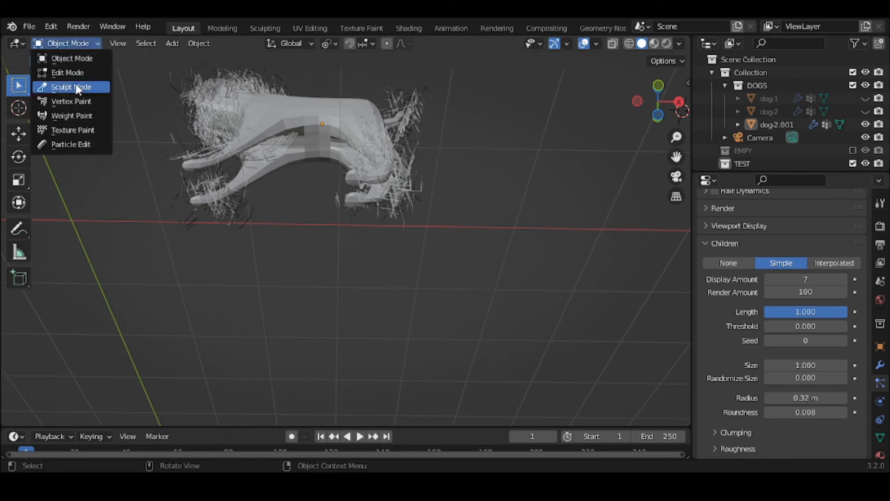
click(74, 145)
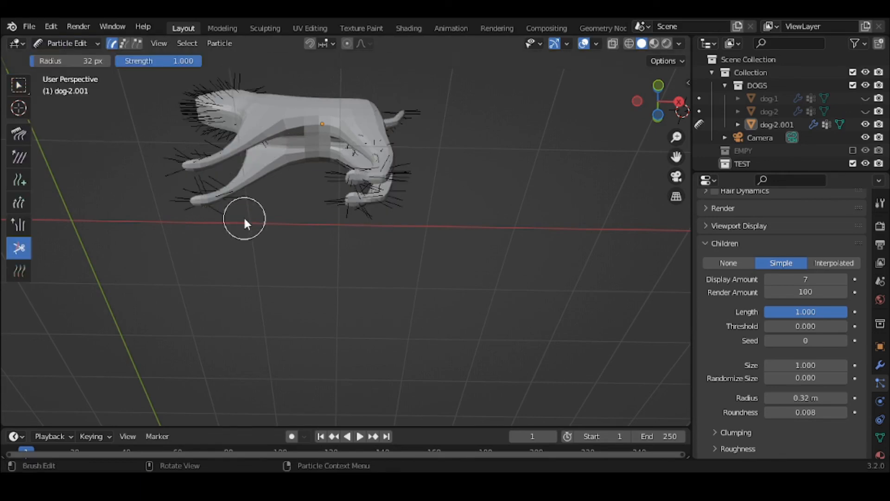
middle_drag(244, 218, 271, 196)
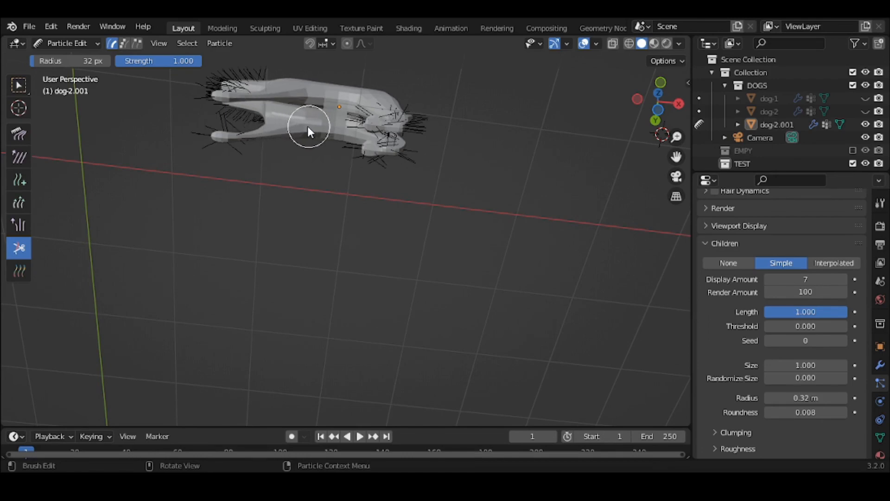
middle_drag(341, 224, 343, 317)
mouse_move(386, 290)
mouse_down()
mouse_move(406, 286)
mouse_move(394, 285)
mouse_up()
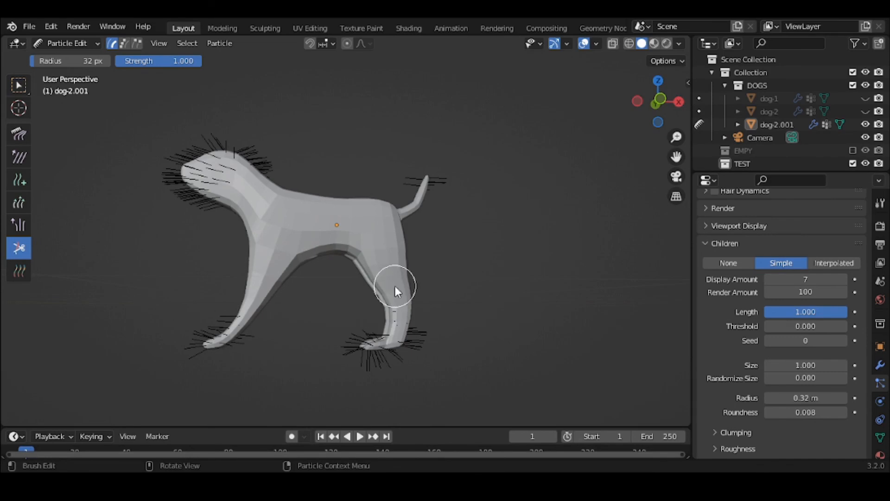
Return to Object Mode and review the curled child fur on the whole dog.
click(65, 44)
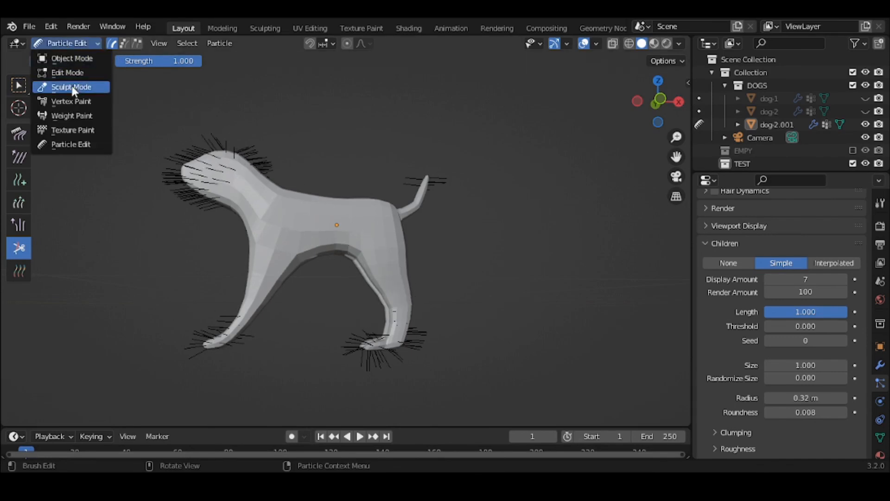
click(72, 57)
middle_drag(147, 216, 156, 243)
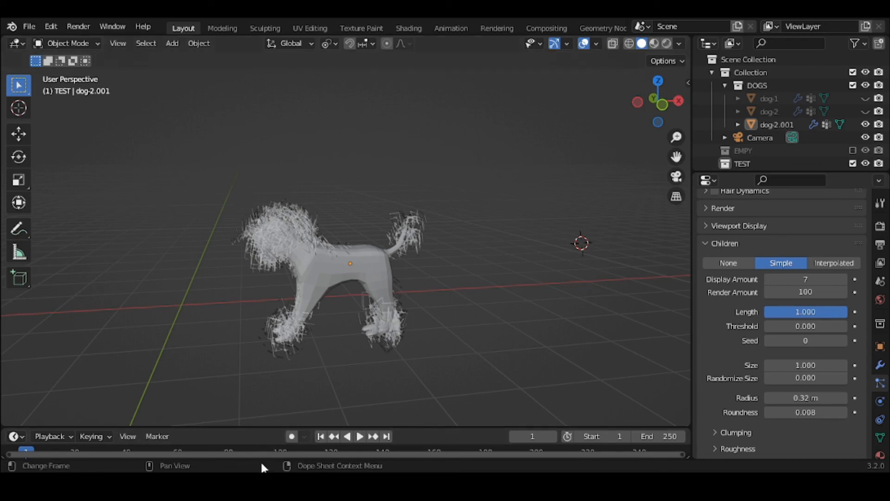
drag(260, 457, 300, 469)
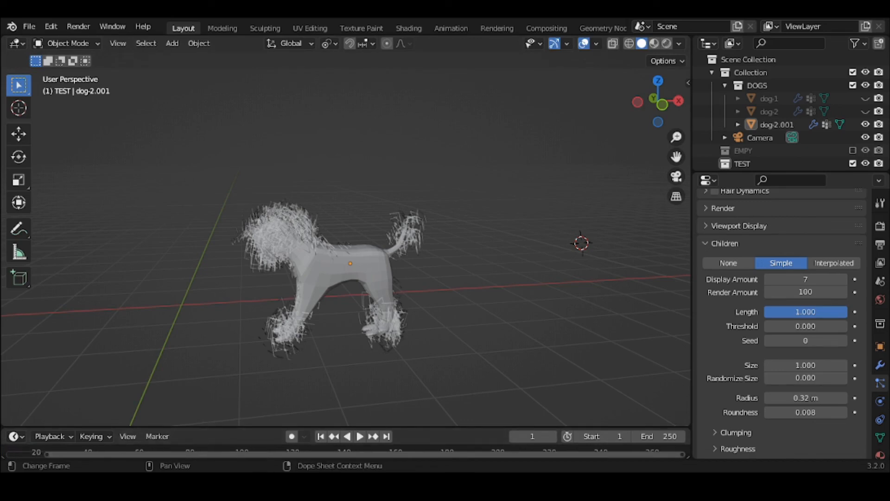